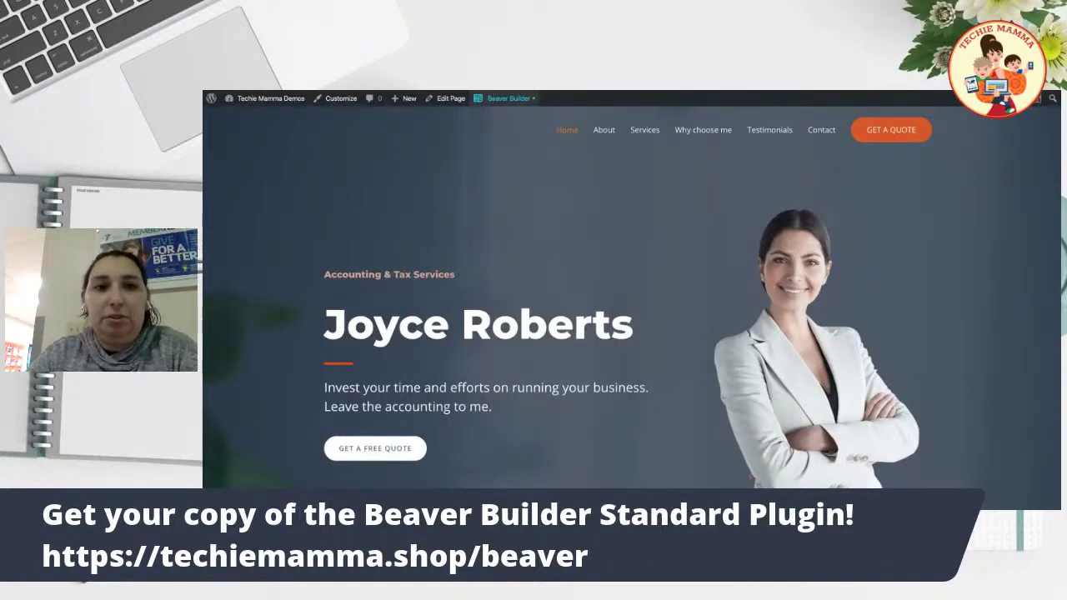
Launch Beaver Builder on the homepage from the WordPress admin bar.
left_click(510, 99)
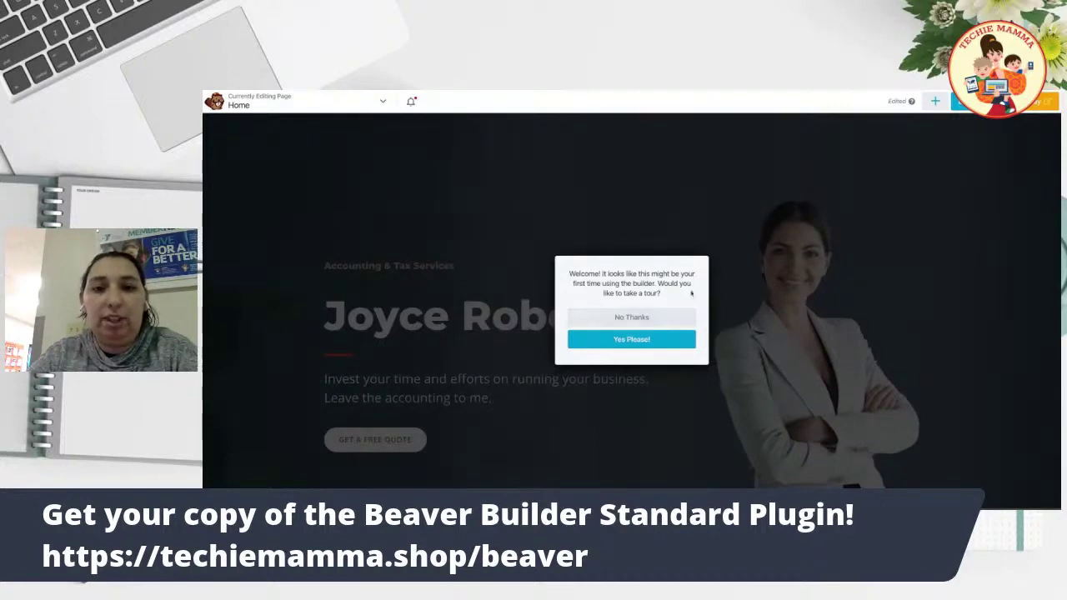
Accept the builder's guided tour and scroll through the page.
left_click(612, 339)
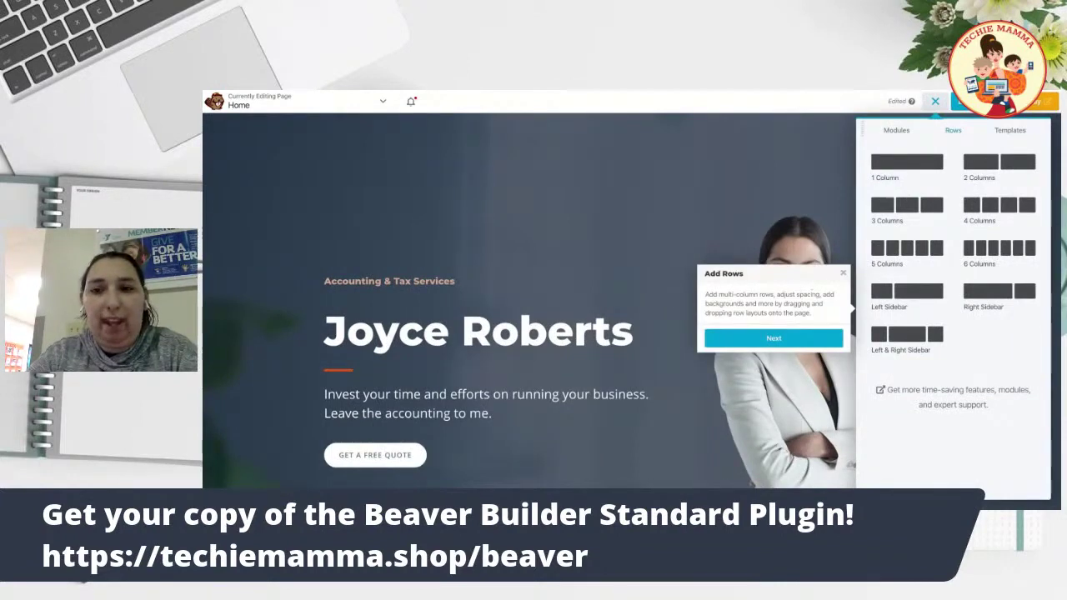
scroll(651, 228, "down", 1)
scroll(651, 228, "down", 3)
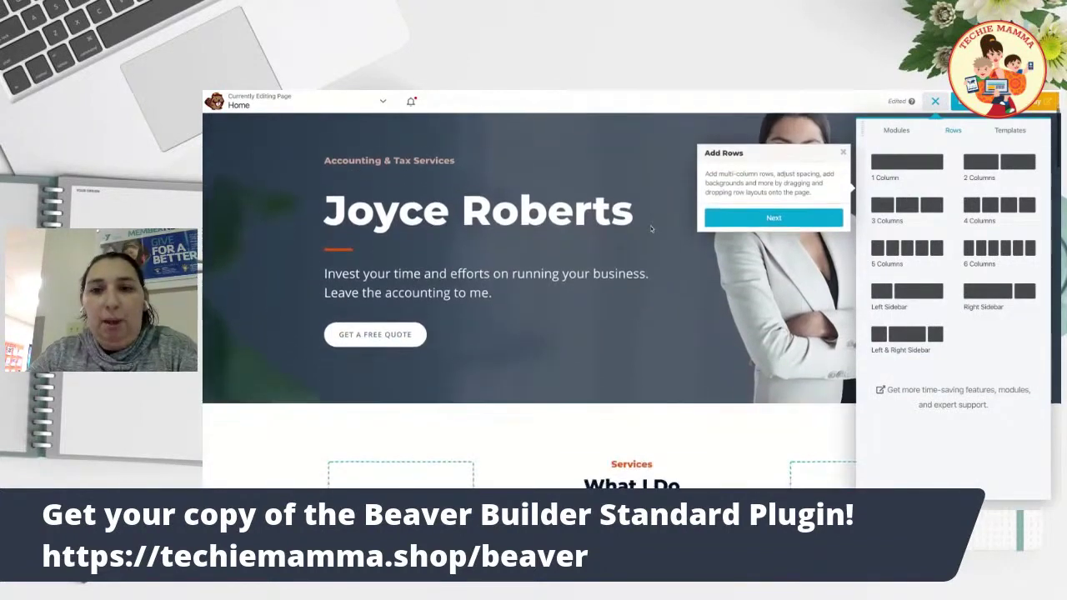
scroll(672, 460, "down", 4)
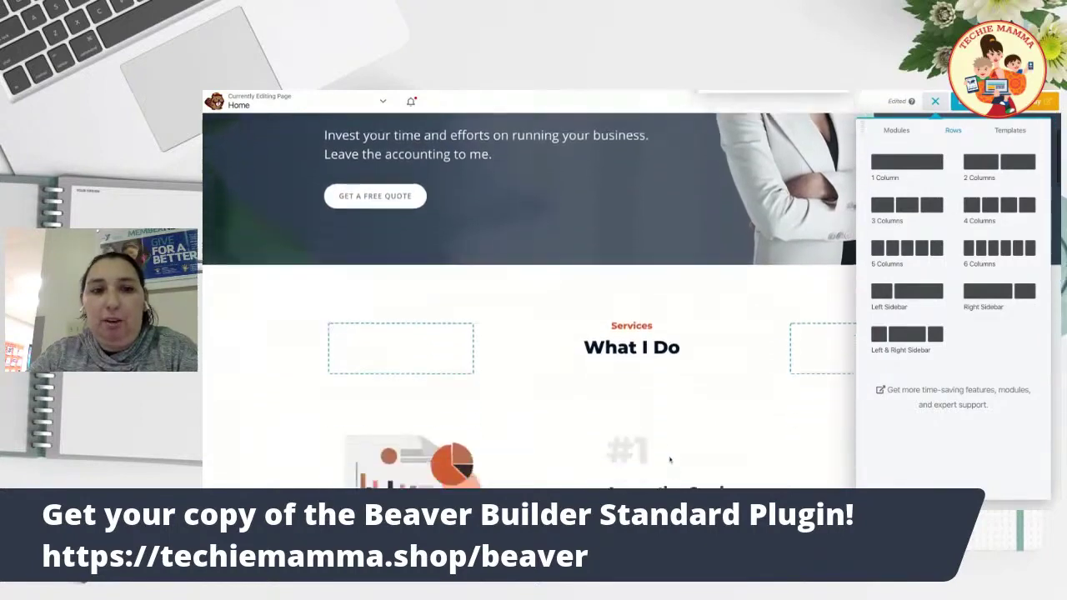
scroll(671, 417, "down", 3)
scroll(671, 402, "up", 7)
scroll(672, 402, "up", 1)
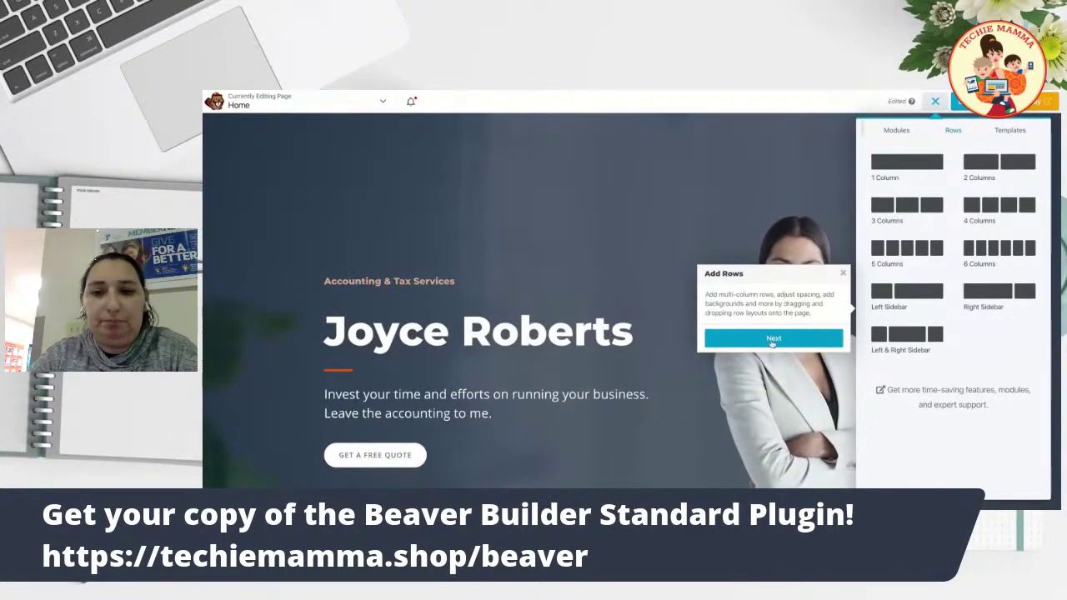
Advance past the Add Rows and Add Content tips to the Edit Content tip.
left_click(769, 342)
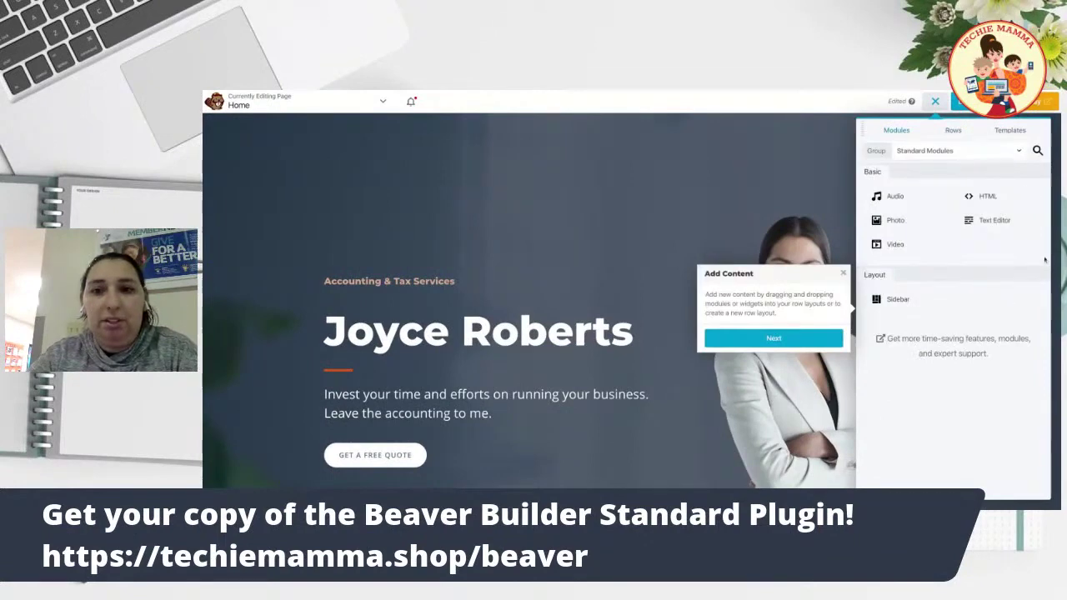
left_click(759, 342)
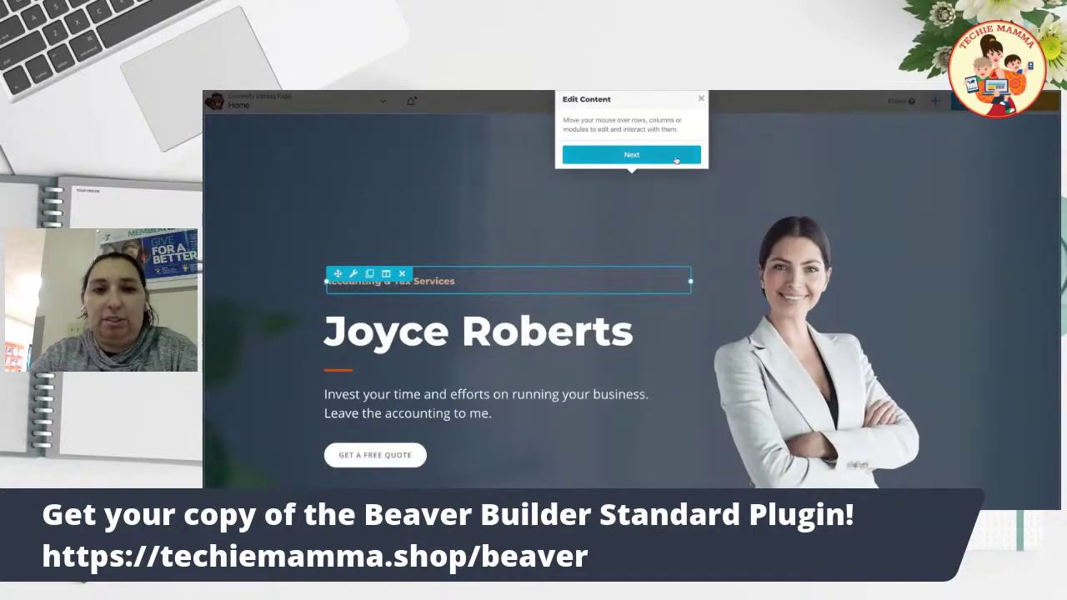
left_click(660, 159)
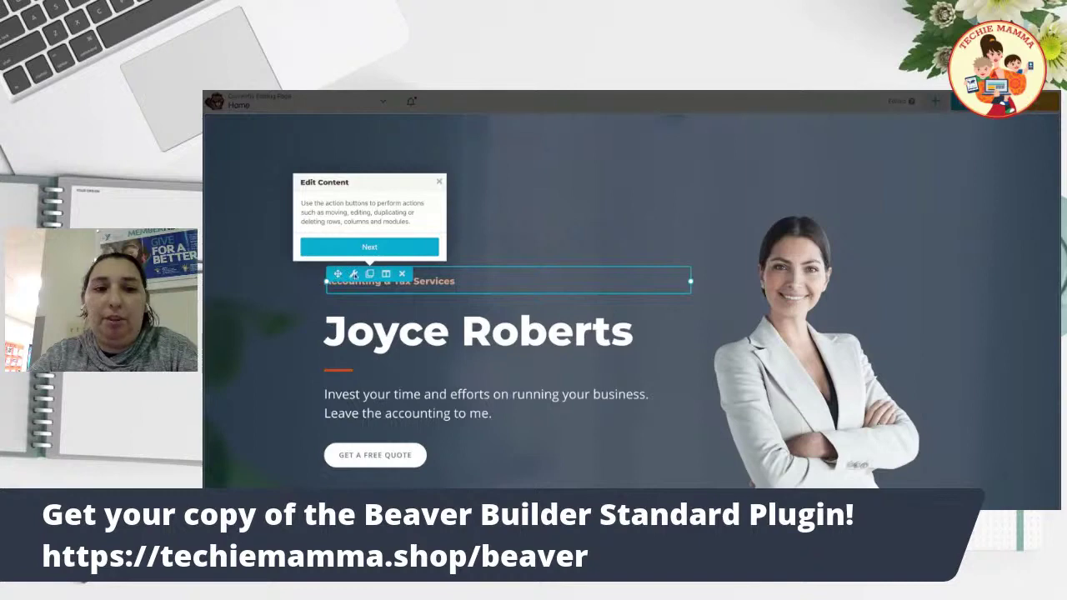
Step through the remaining tour tips and choose Get Started to open the modules panel.
left_click(377, 250)
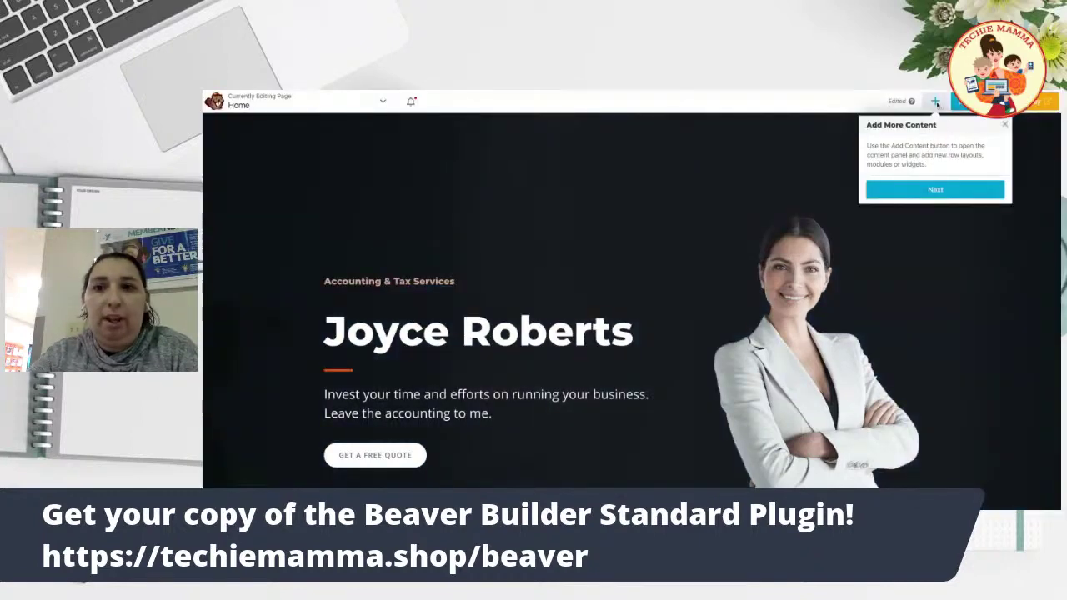
left_click(932, 190)
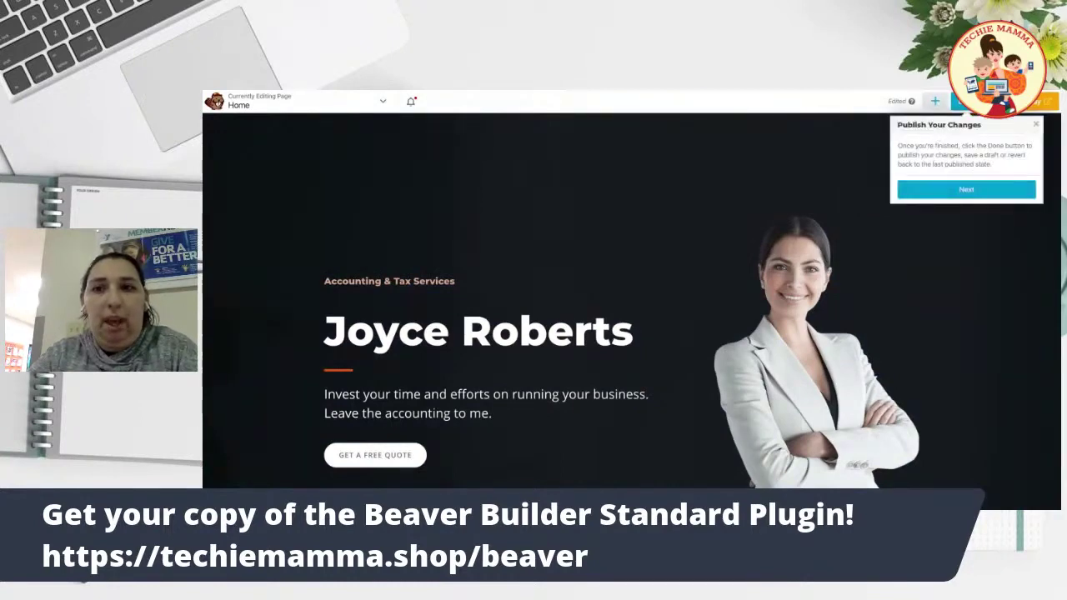
left_click(967, 189)
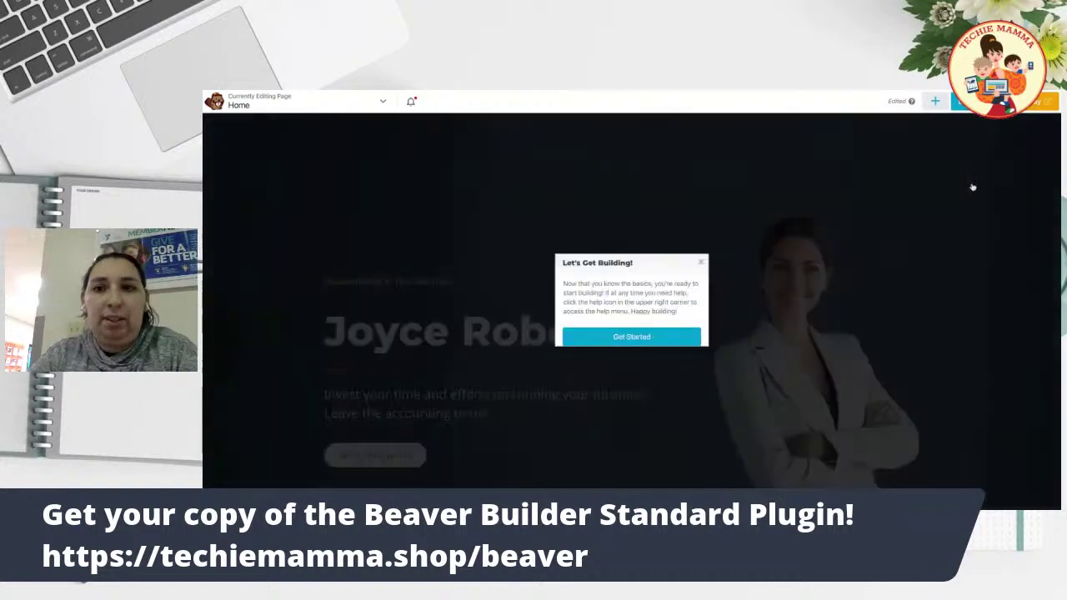
left_click(631, 337)
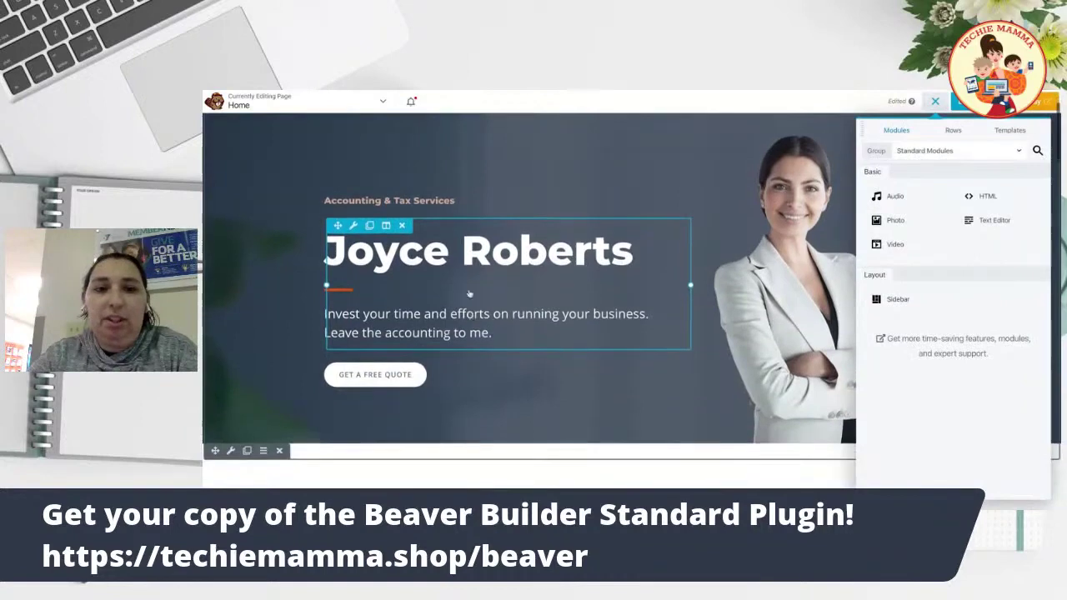
Replace the hero heading text with the new owner's name.
left_click(478, 252)
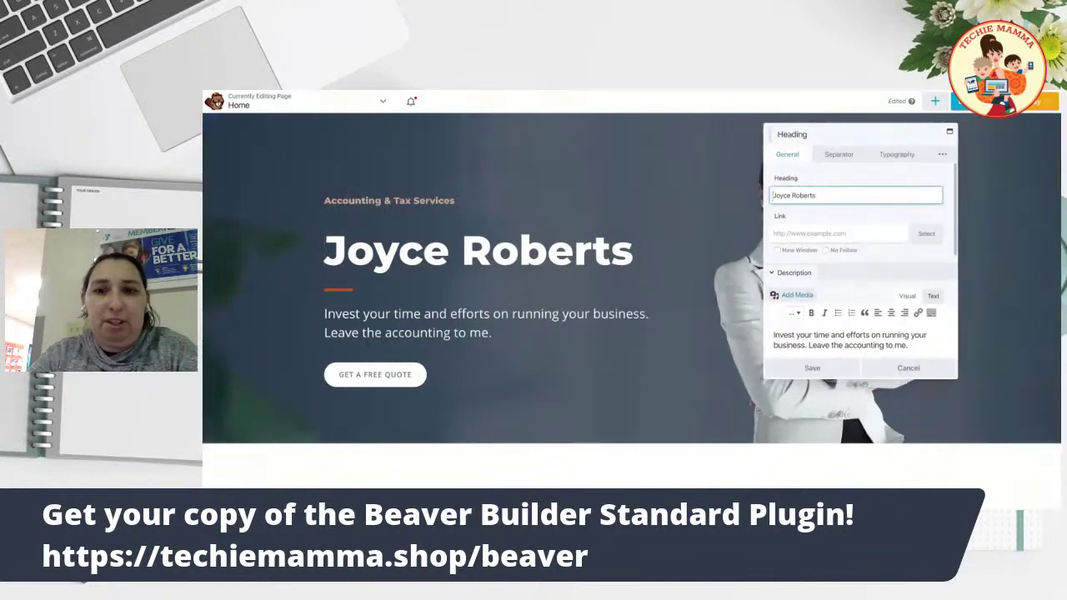
left_click_drag(822, 195, 771, 196)
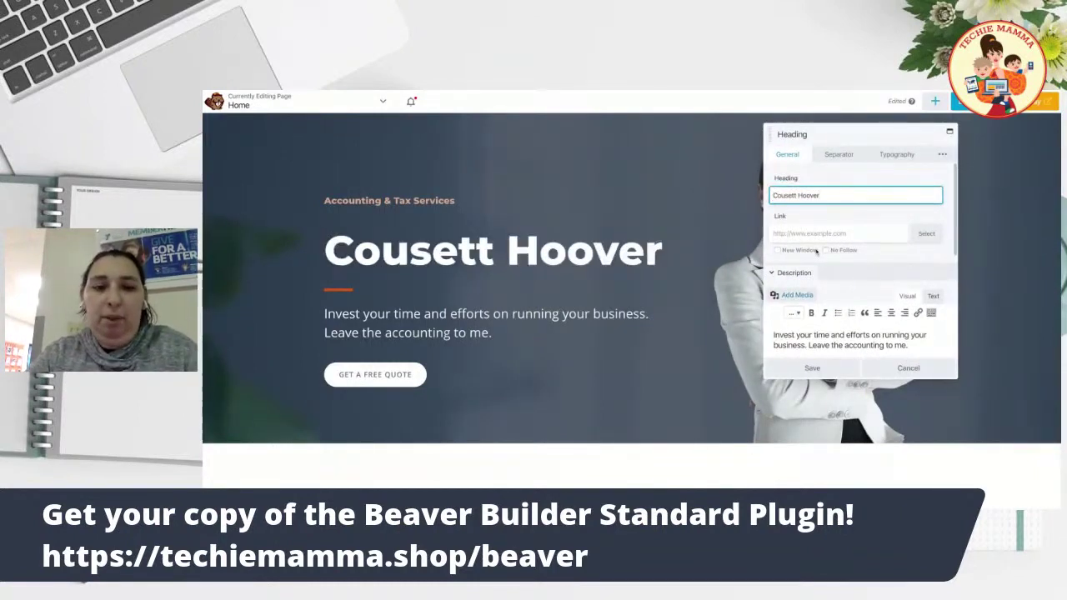
Reword the description to end 'Leave the tech to me!', fix 'on' to 'in', and save.
scroll(804, 305, "down", 1)
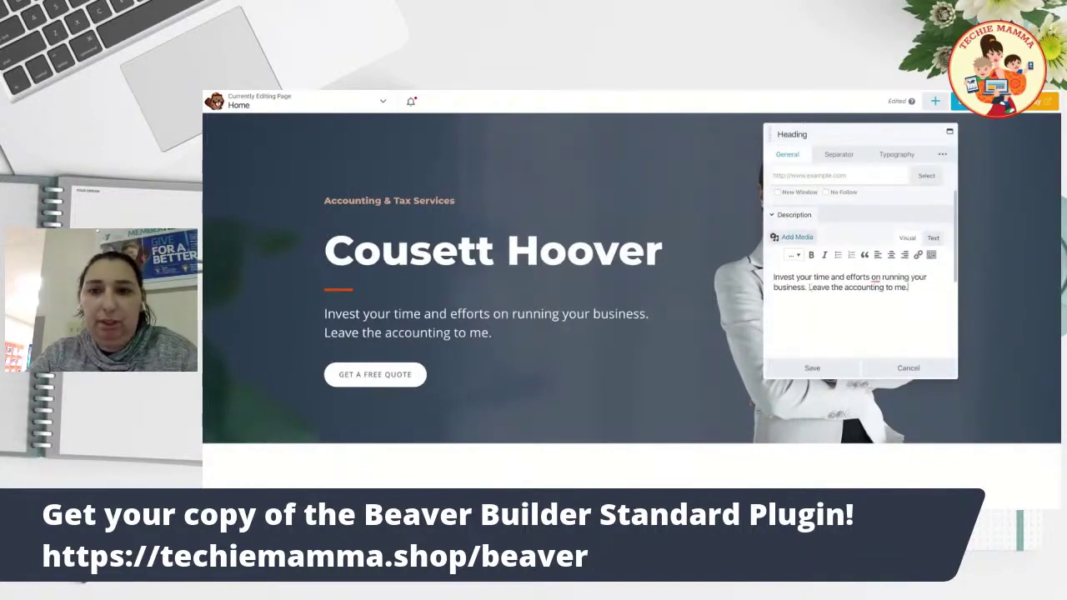
left_click_drag(807, 286, 909, 287)
key("BackSpace")
type("Lea")
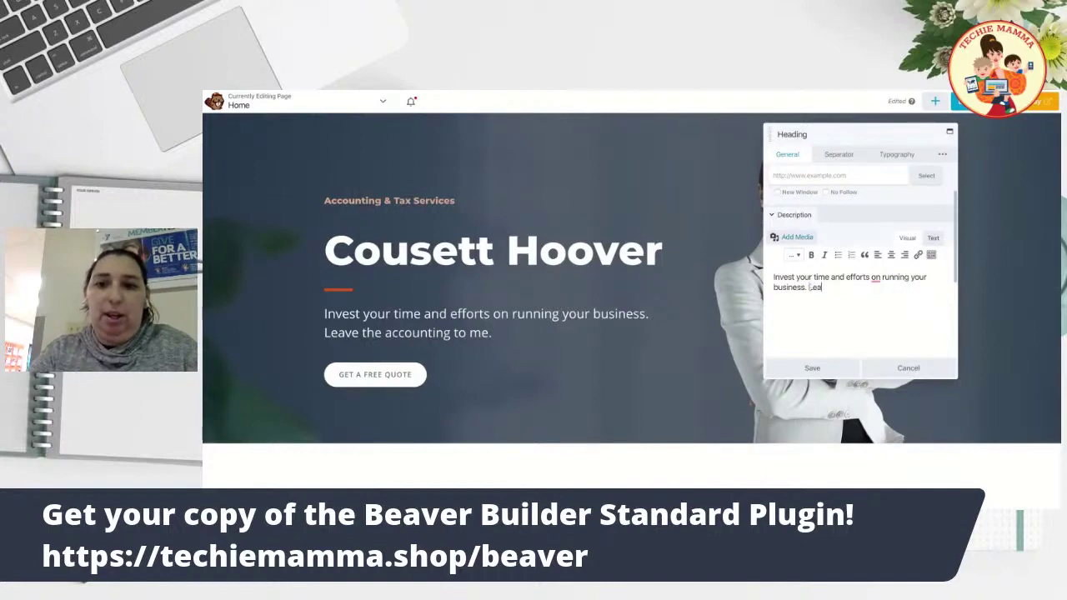
type("ve the tech to me")
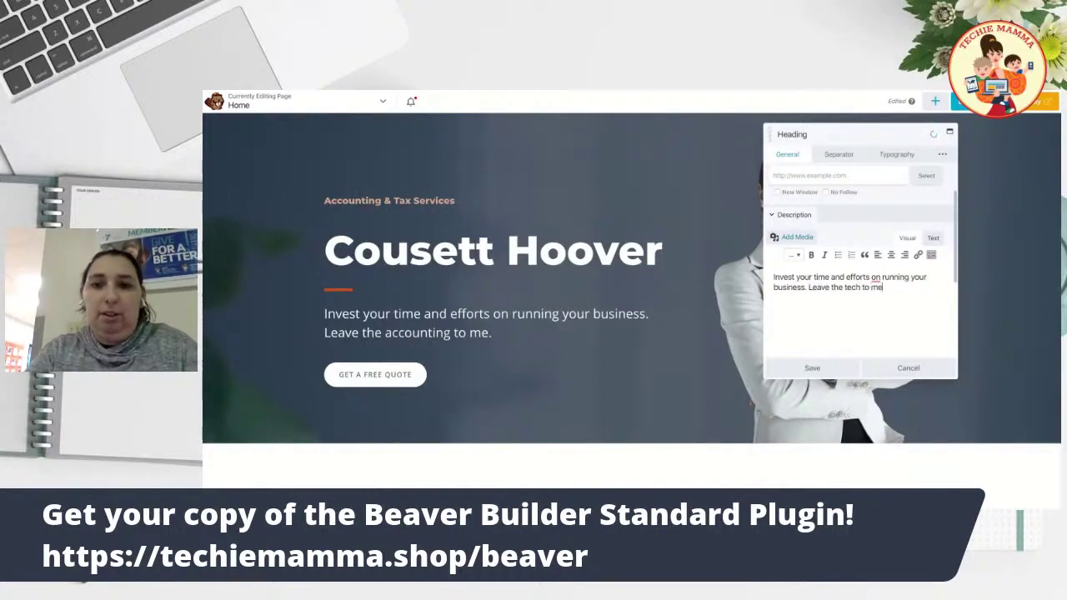
type("!")
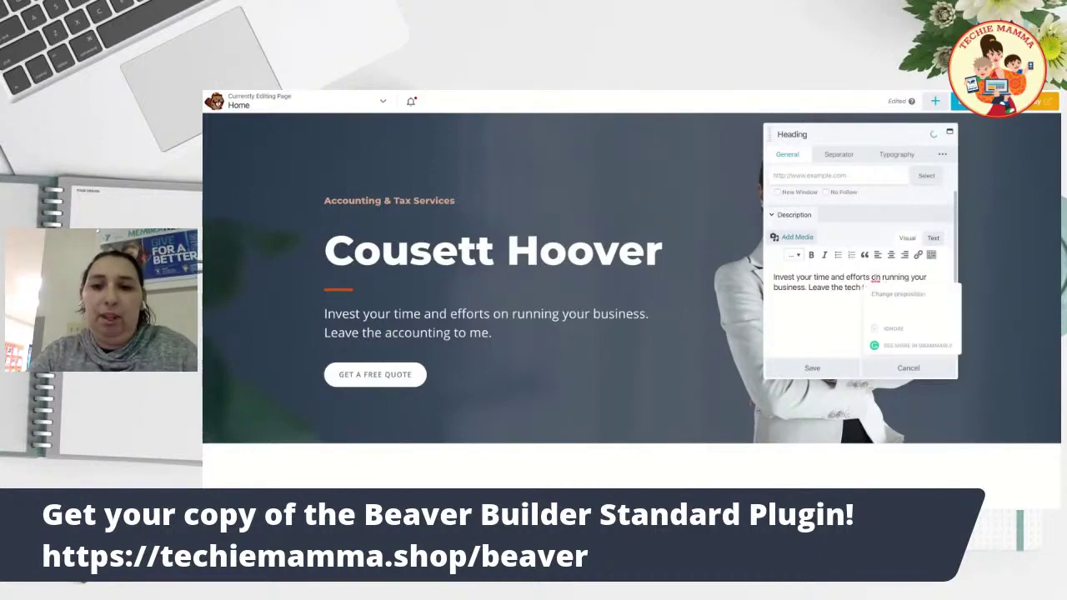
mouse_move(875, 277)
left_click(875, 300)
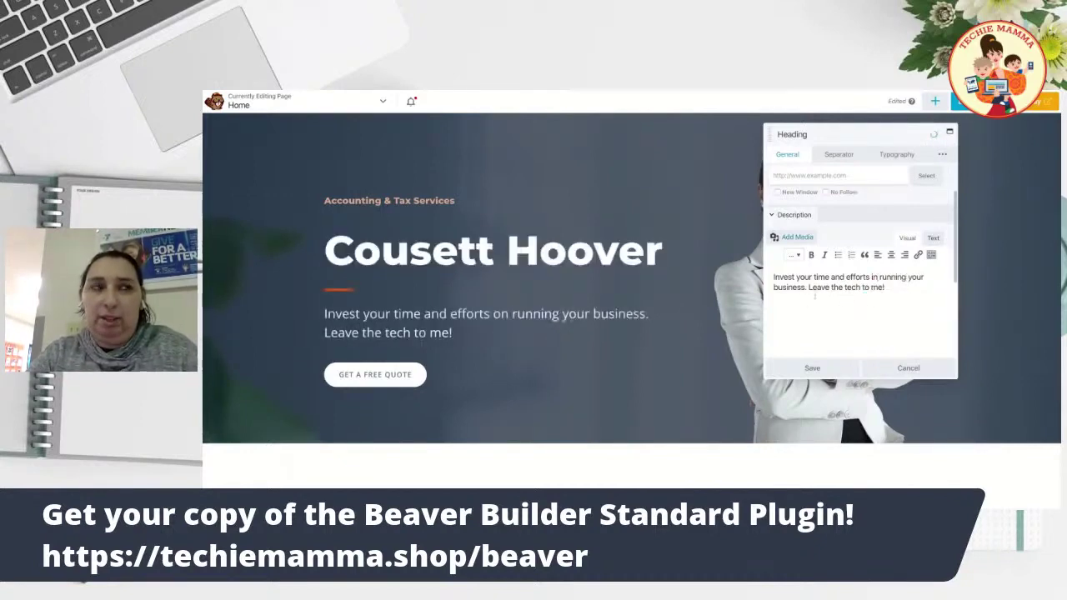
left_click(814, 369)
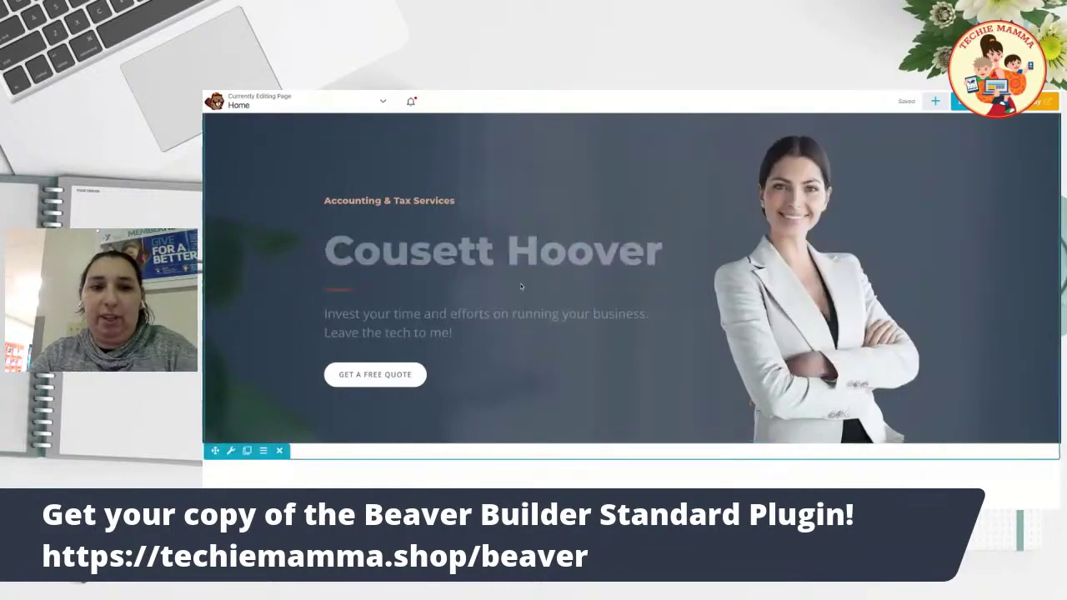
left_click(469, 254)
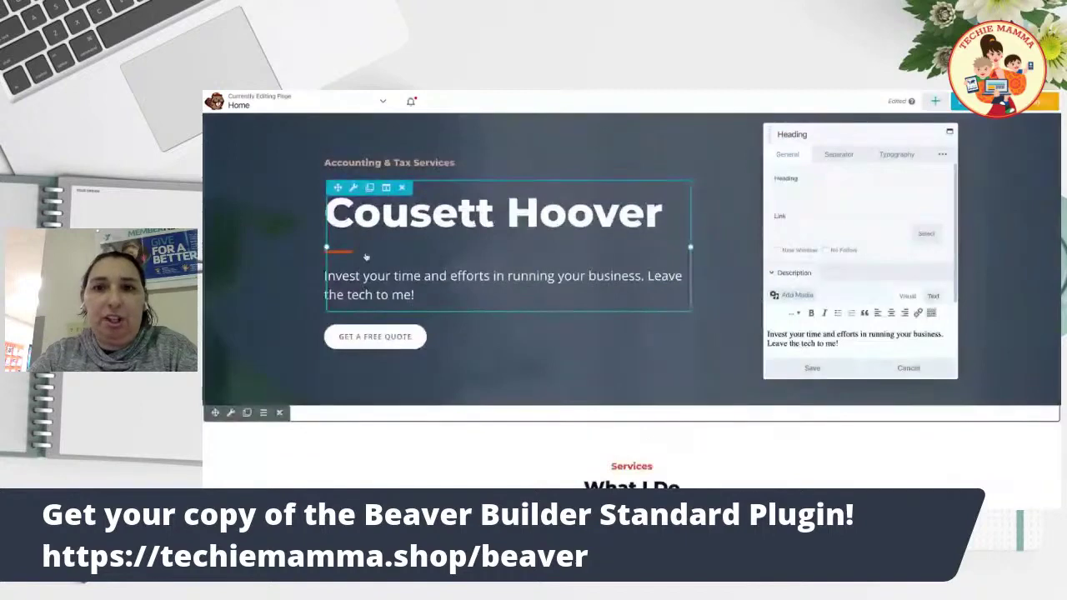
Change the heading separator's colour to pure red.
left_click(841, 157)
scroll(908, 267, "down", 2)
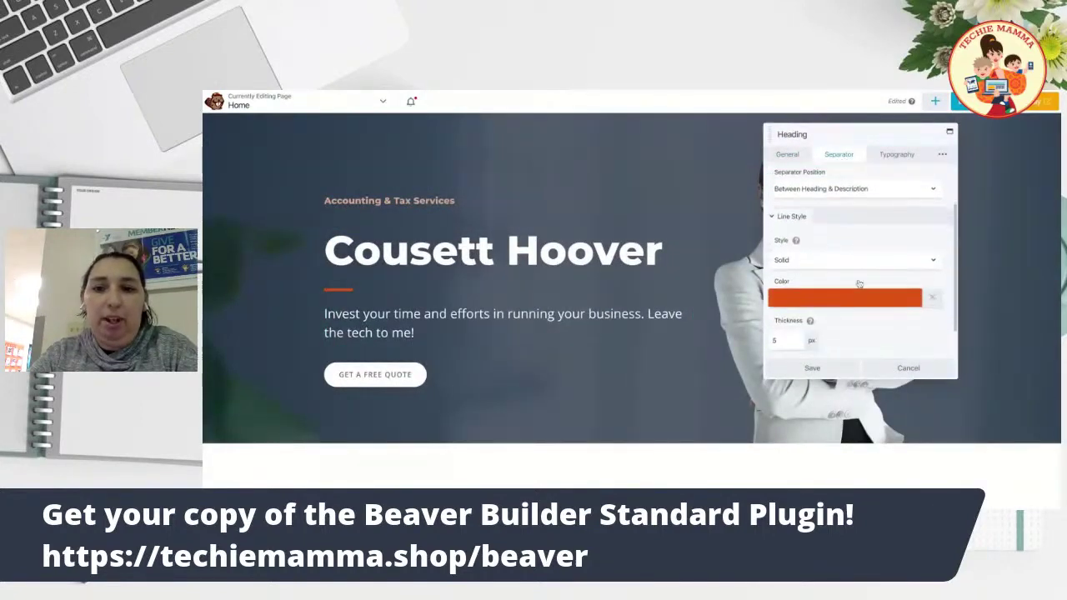
left_click(933, 299)
left_click(857, 299)
scroll(853, 298, "down", 1)
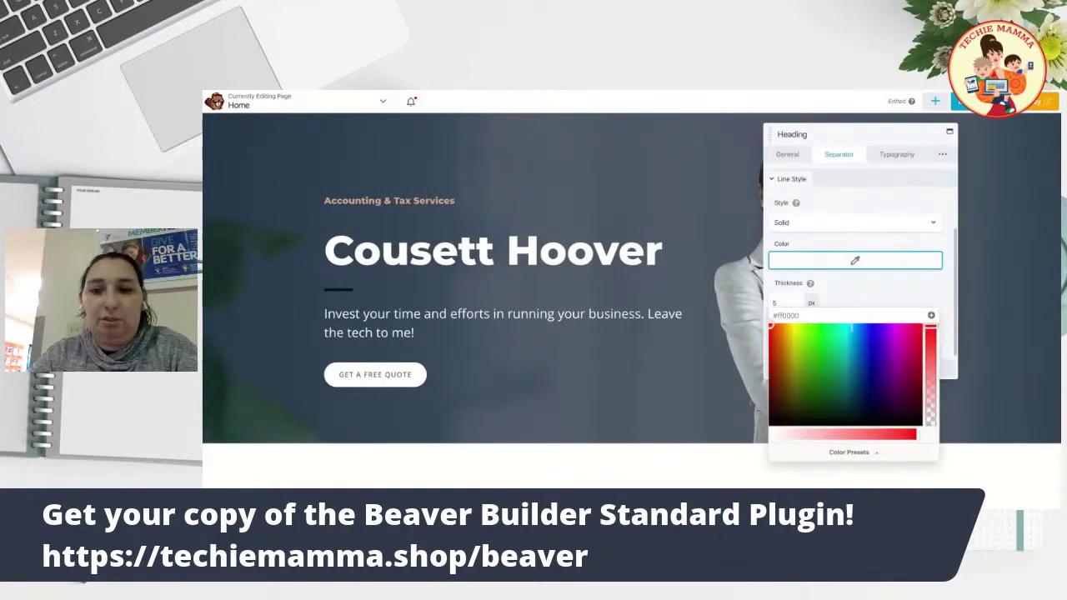
left_click(838, 454)
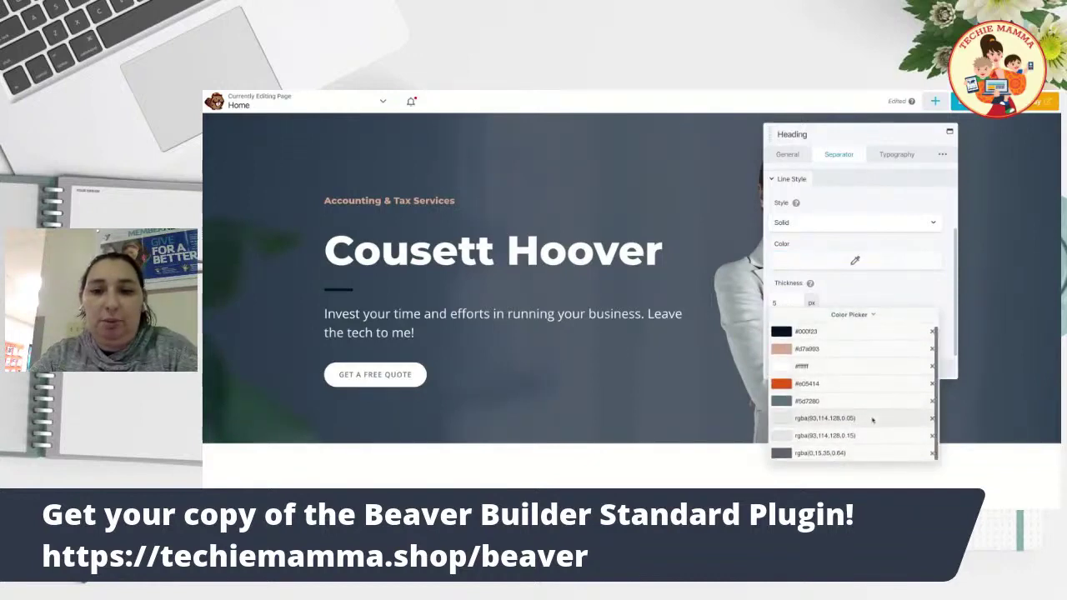
left_click(826, 350)
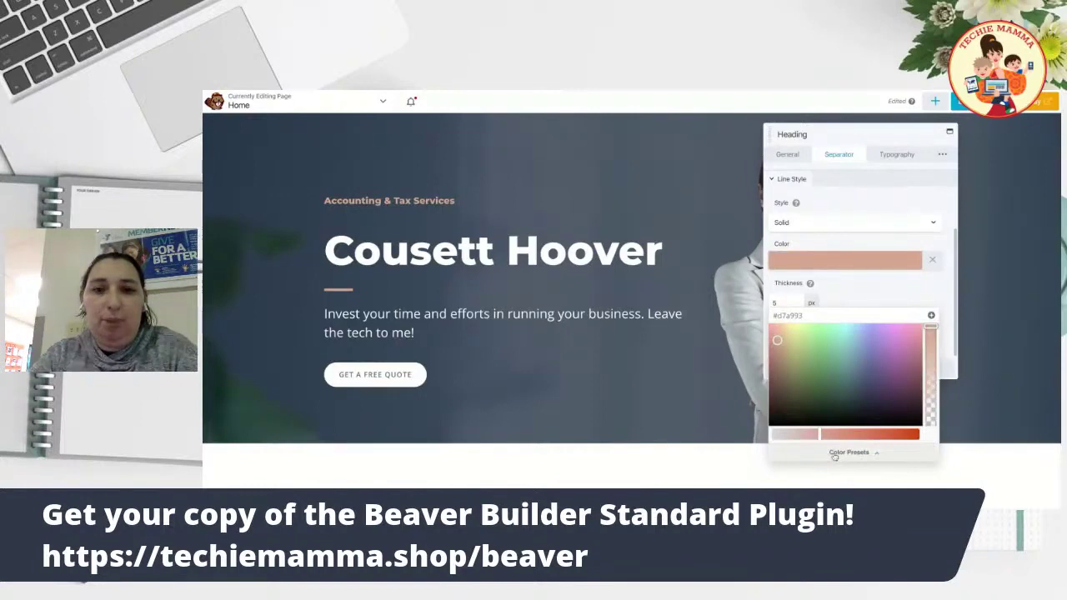
left_click(835, 452)
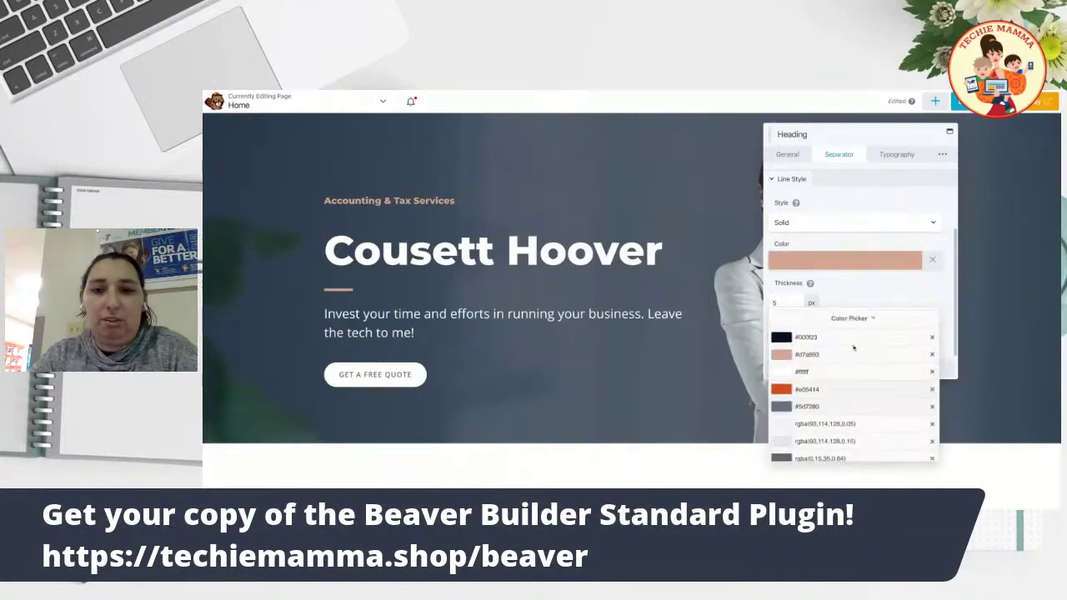
left_click(826, 387)
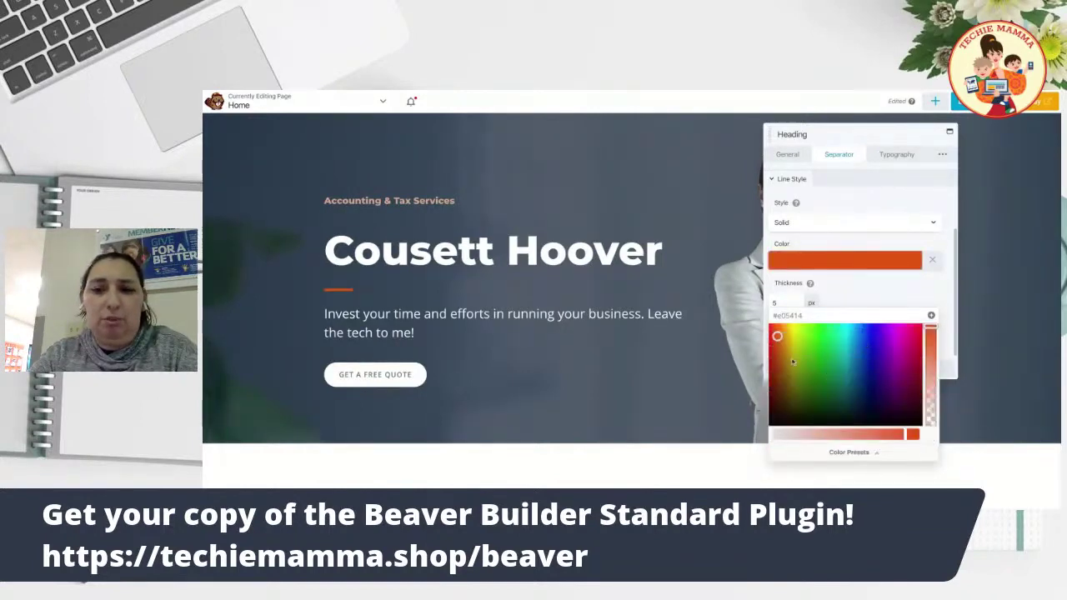
left_click_drag(906, 435, 917, 435)
left_click(773, 328)
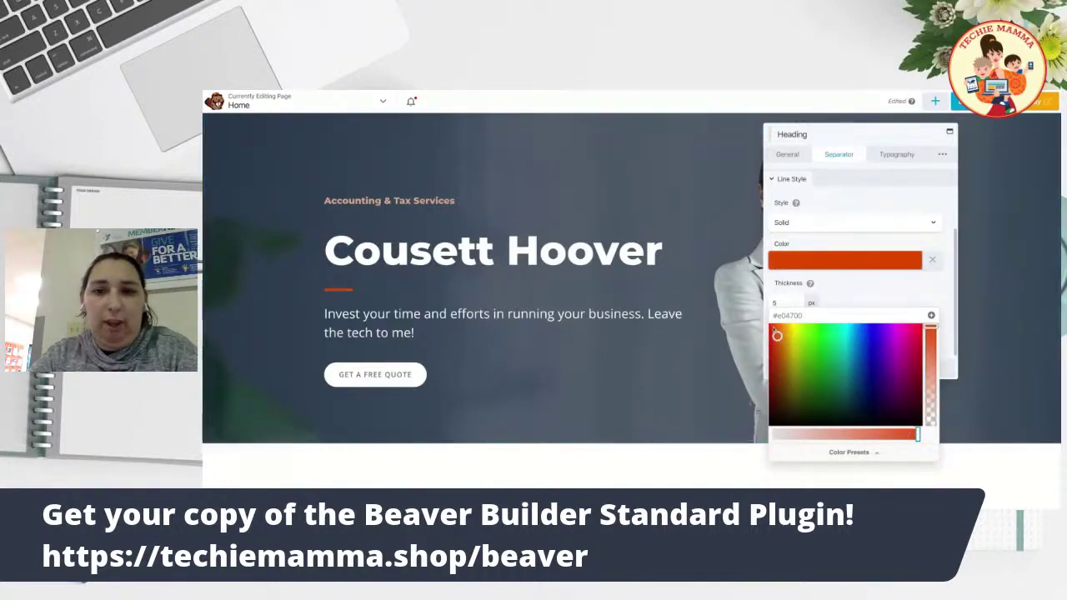
left_click(906, 300)
Set the separator thickness to 5 px.
double_click(789, 302)
type("22")
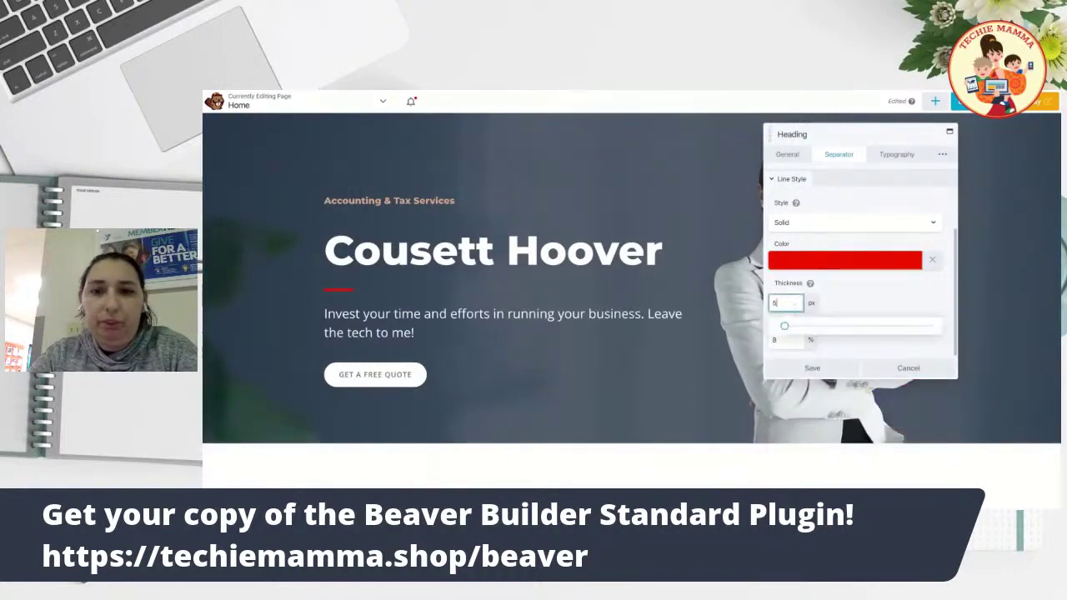
key("BackSpace")
key("BackSpace")
type("8")
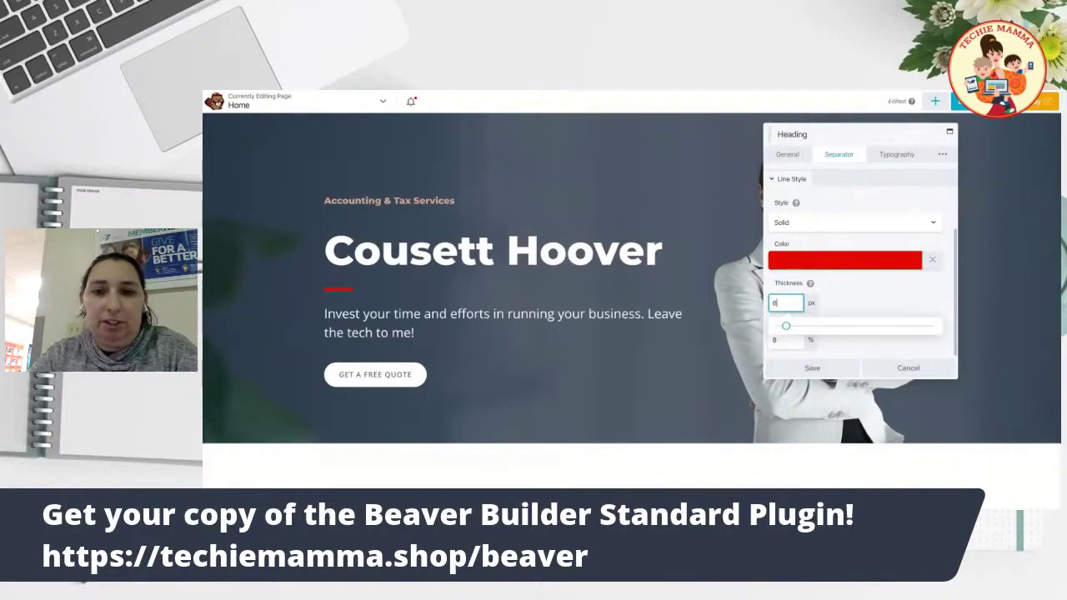
left_click_drag(796, 329, 790, 329)
Set the separator width to 10%.
left_click(781, 341)
key("BackSpace")
type("39")
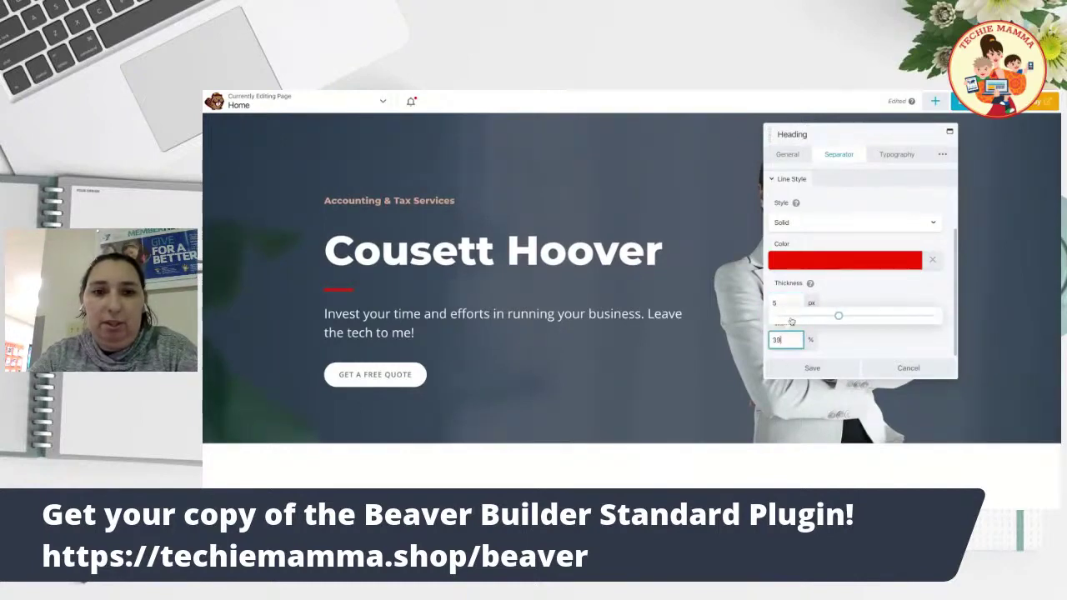
key("Up")
key("Up")
key("Up")
key("Up")
key("Up")
key("Up")
key("Up")
key("Up")
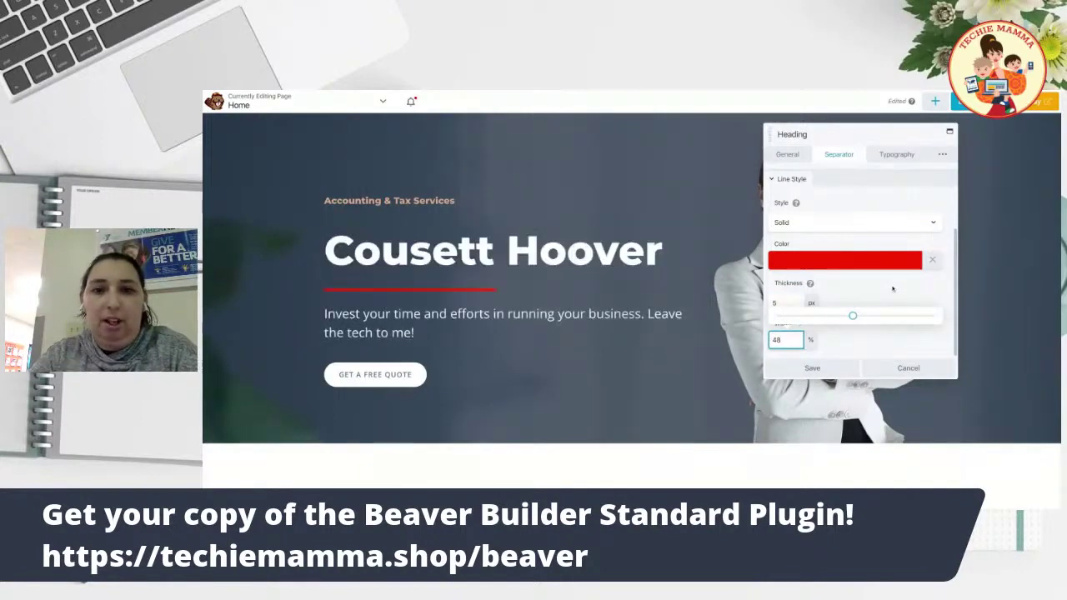
key("Up")
key("Up")
key("Up")
key("Up")
key("Up")
key("Up")
key("Up")
key("Up")
key("Up")
key("Up")
key("Up")
key("Up")
key("Up")
key("Up")
key("Up")
key("Up")
key("Up")
key("Up")
key("Up")
key("Up")
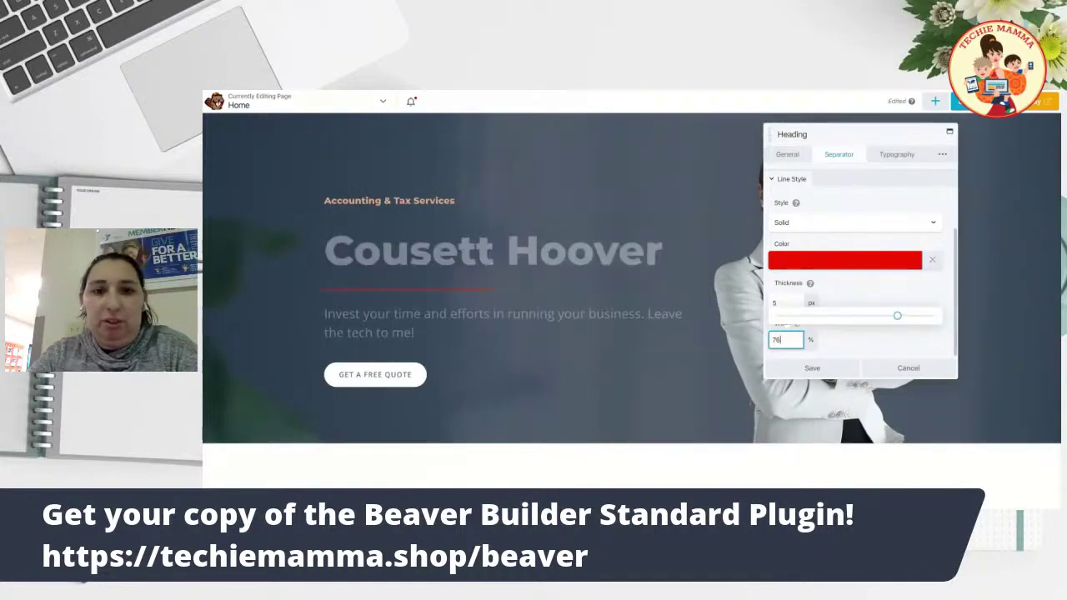
key("Up")
key("Up")
key("Up")
key("Up")
key("Up")
key("Up")
key("Up")
key("Up")
key("Up")
key("Up")
key("Up")
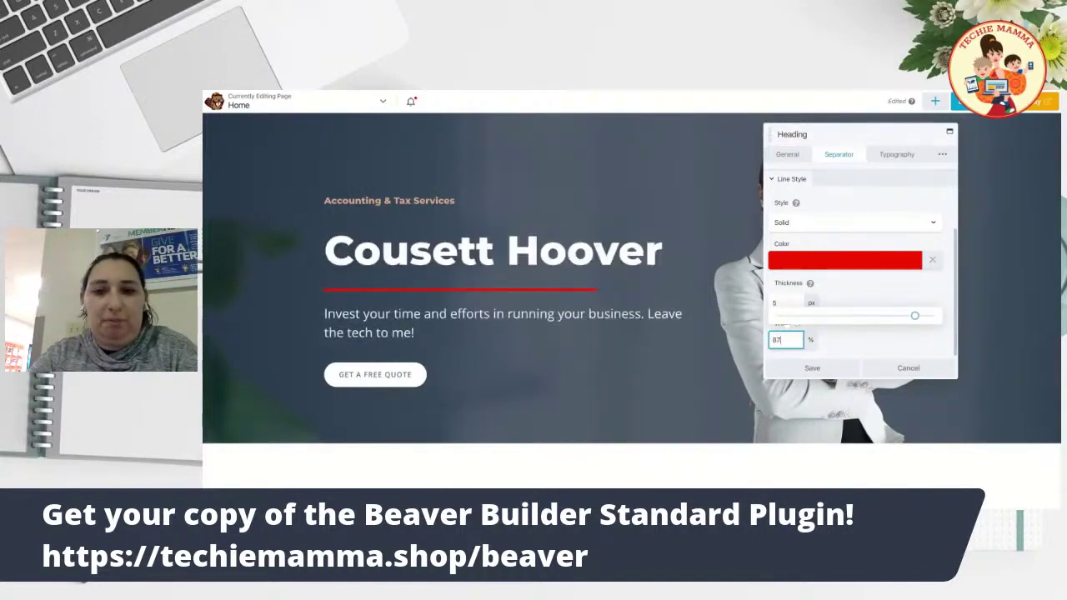
key("Up")
key("Up")
key("Up")
key("Up")
key("Up")
key("Up")
key("Up")
key("Up")
key("Up")
key("Up")
key("Up")
key("Up")
key("Up")
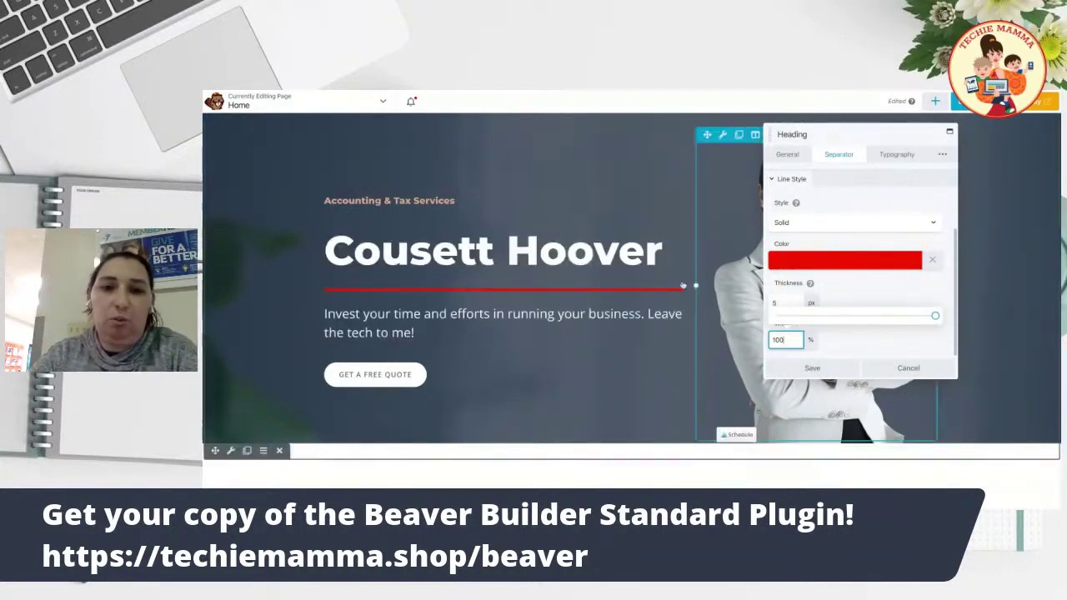
left_click(935, 317)
key("Left")
key("Left")
key("Left")
key("Left")
key("Left")
key("Left")
key("Left")
key("Left")
key("Left")
key("Left")
key("Left")
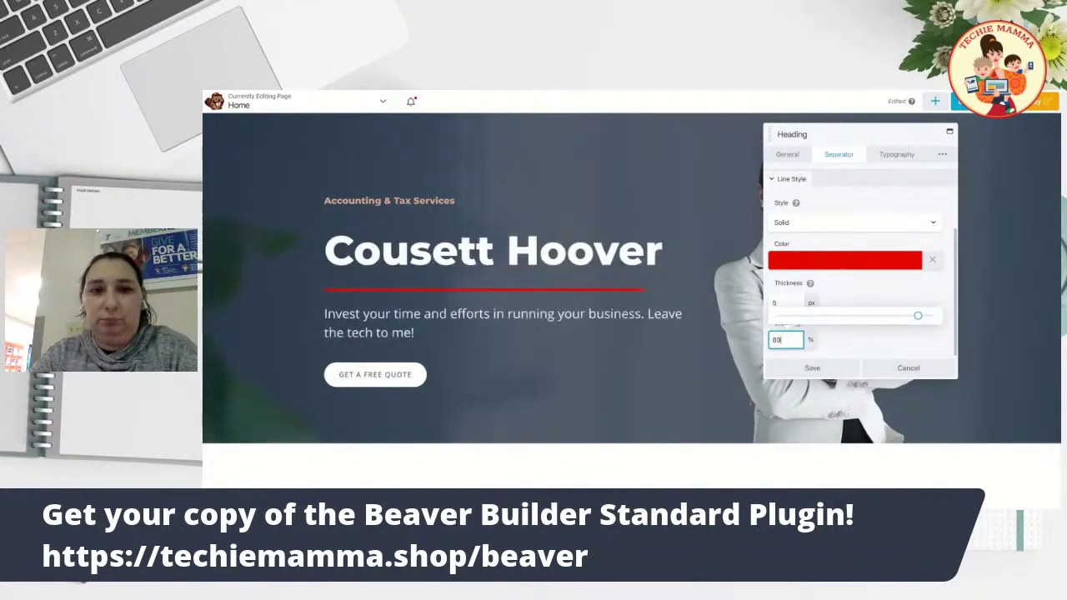
key("Left")
key("Left")
key("Left")
key("Left")
key("Left")
key("Left")
key("Left")
key("Left")
key("Left")
key("Left")
key("Left")
key("Left")
key("Left")
key("Left")
key("Left")
key("Left")
key("Left")
key("Left")
key("Left")
key("Left")
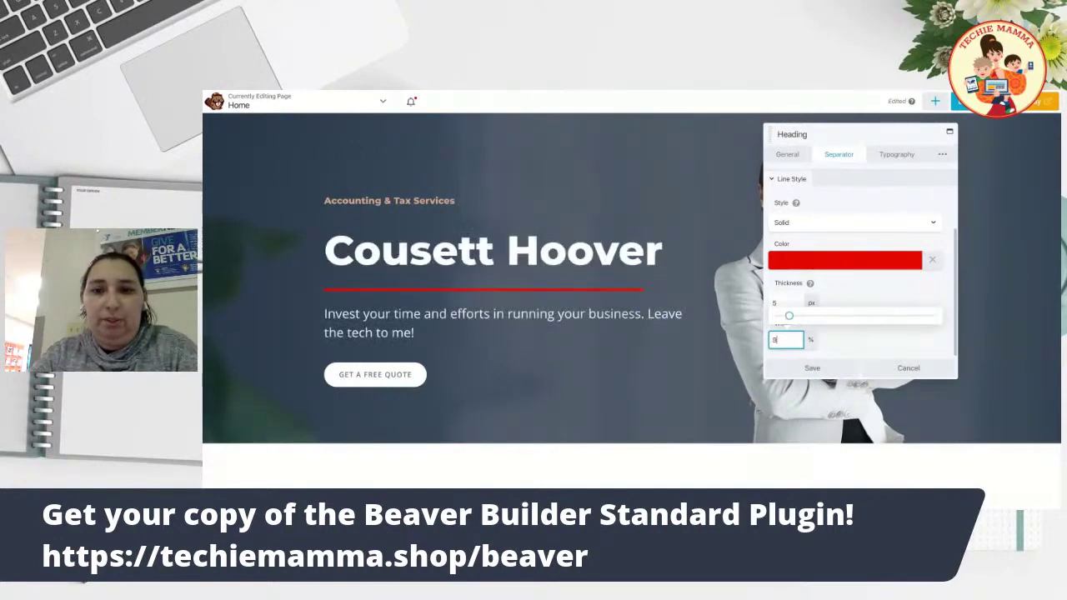
key("Up")
key("Up")
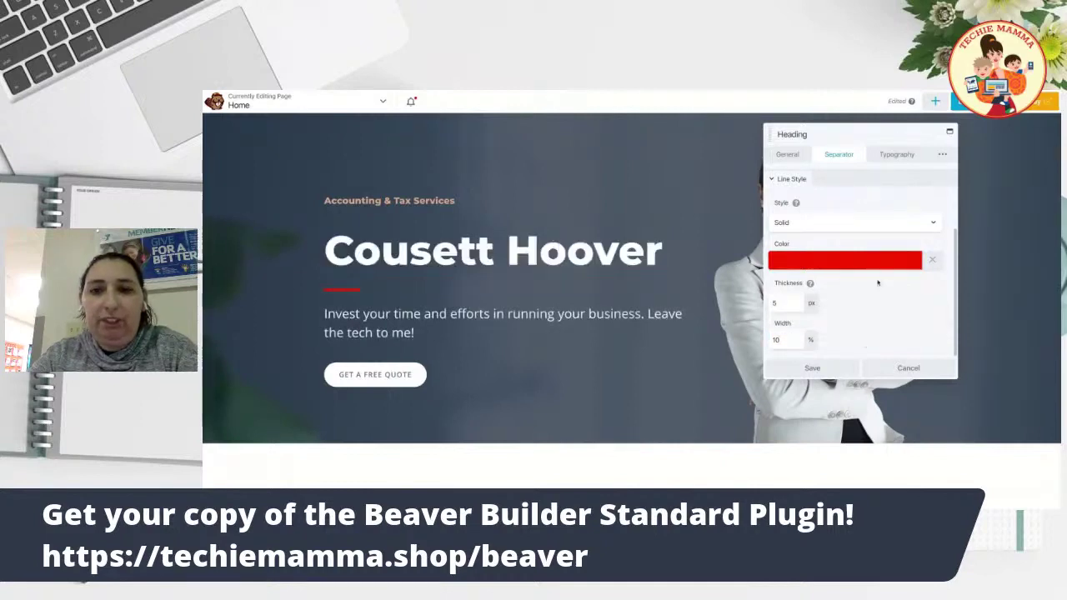
Set separator position to Top and style to Line With Icon, then open Select Icon.
scroll(877, 282, "up", 3)
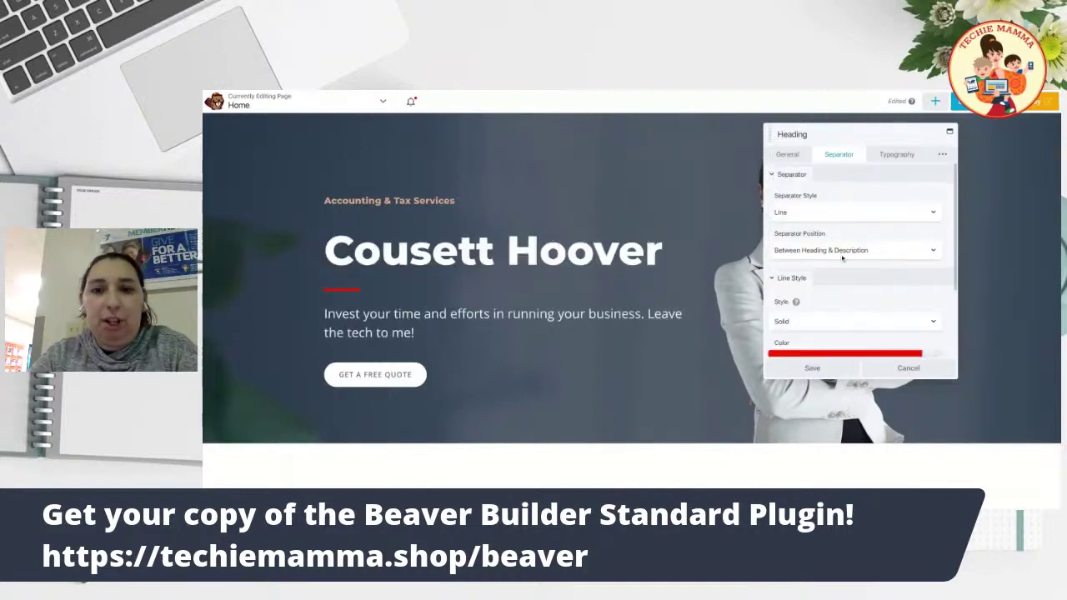
scroll(842, 258, "up", 1)
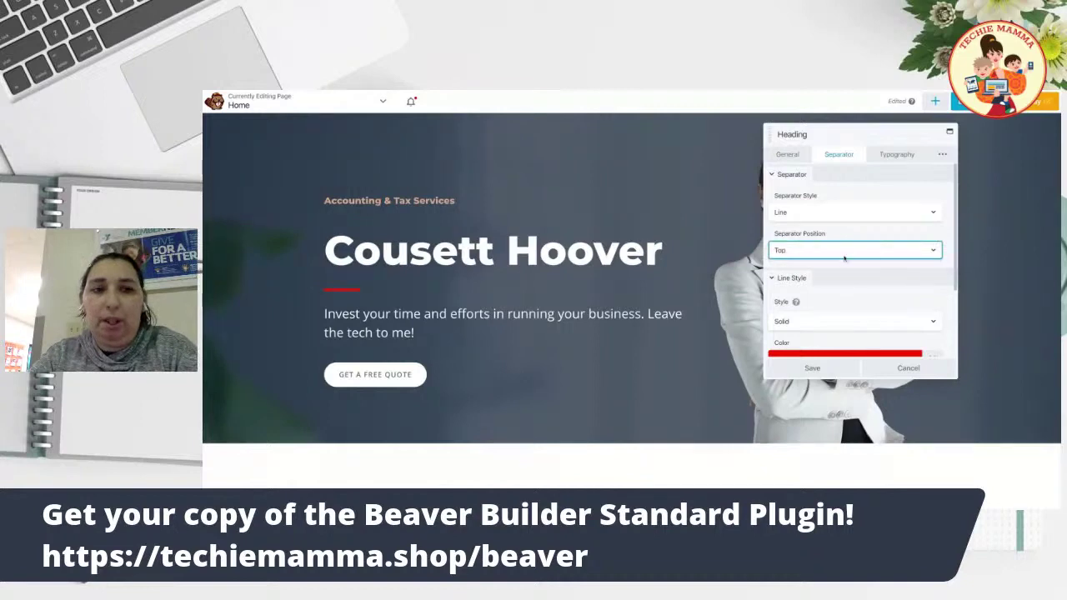
left_click(851, 213)
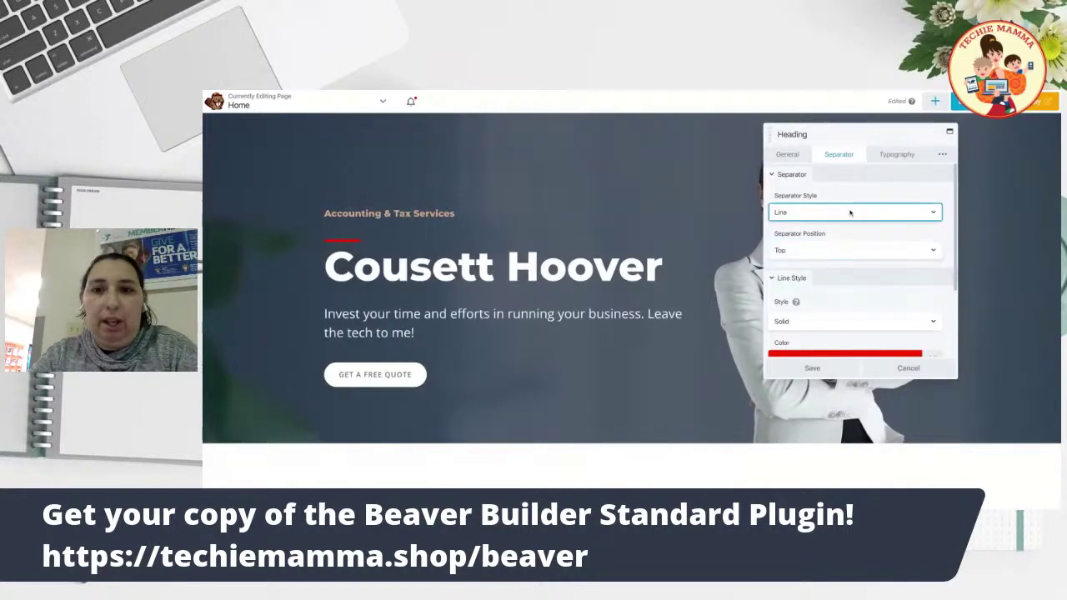
key("Down")
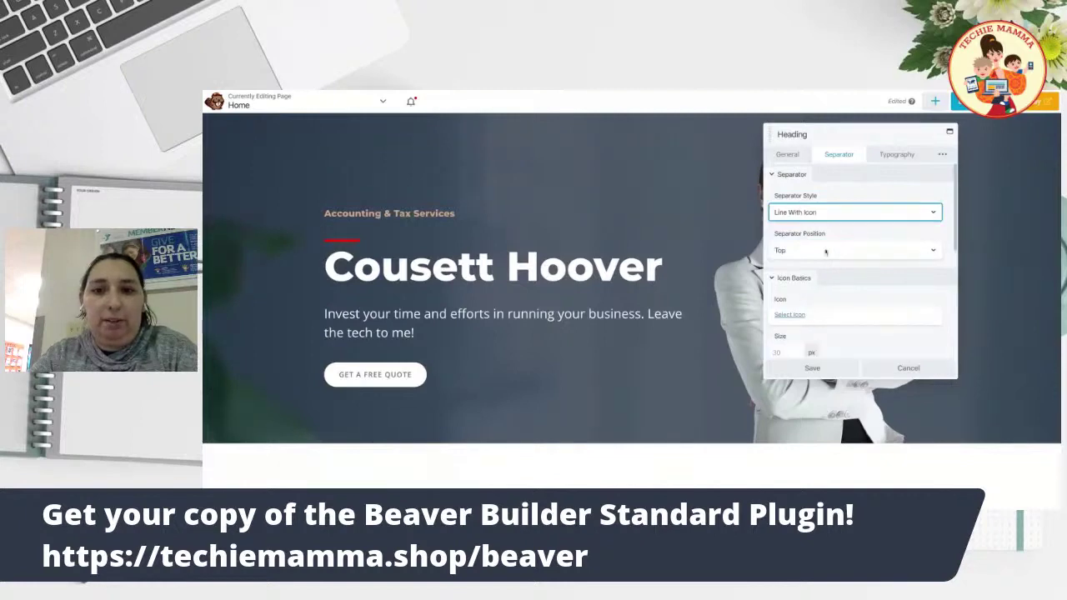
left_click(790, 315)
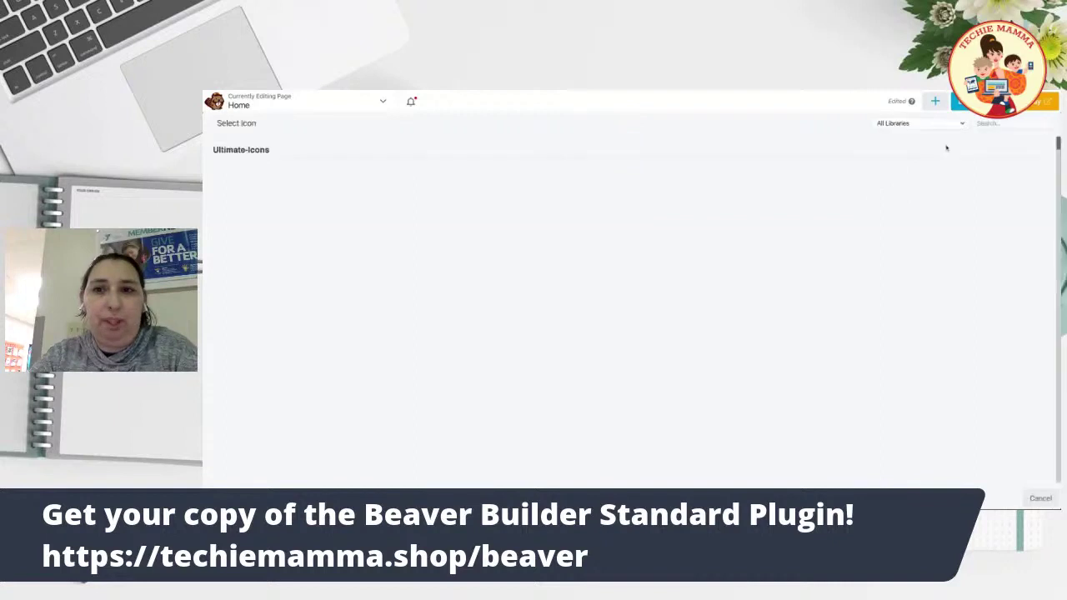
Search icons for 'computer', clear the search, and pick the laptop icon.
left_click(1000, 125)
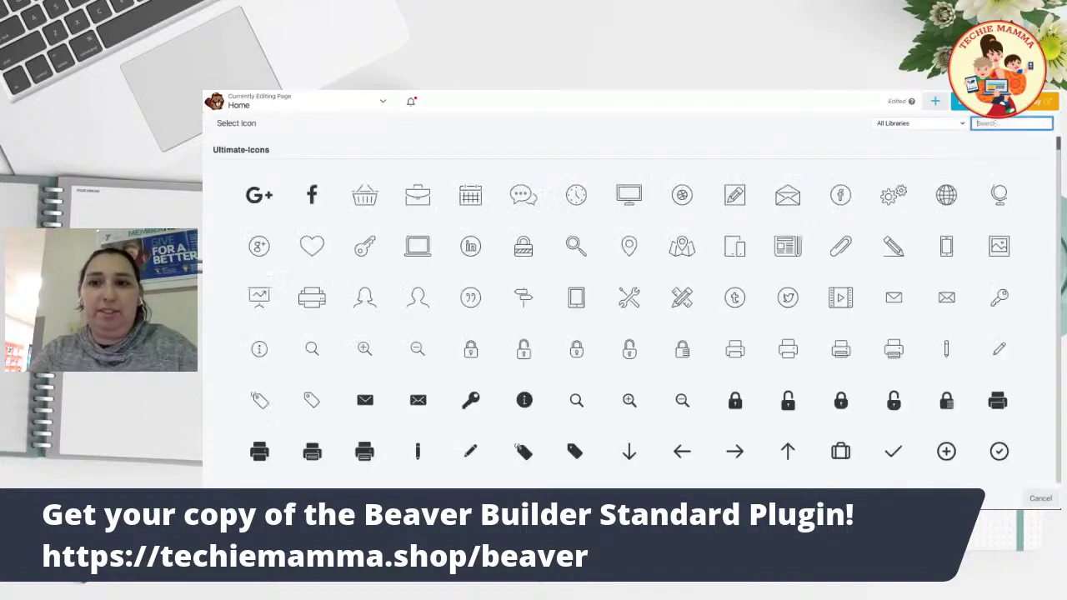
type("c")
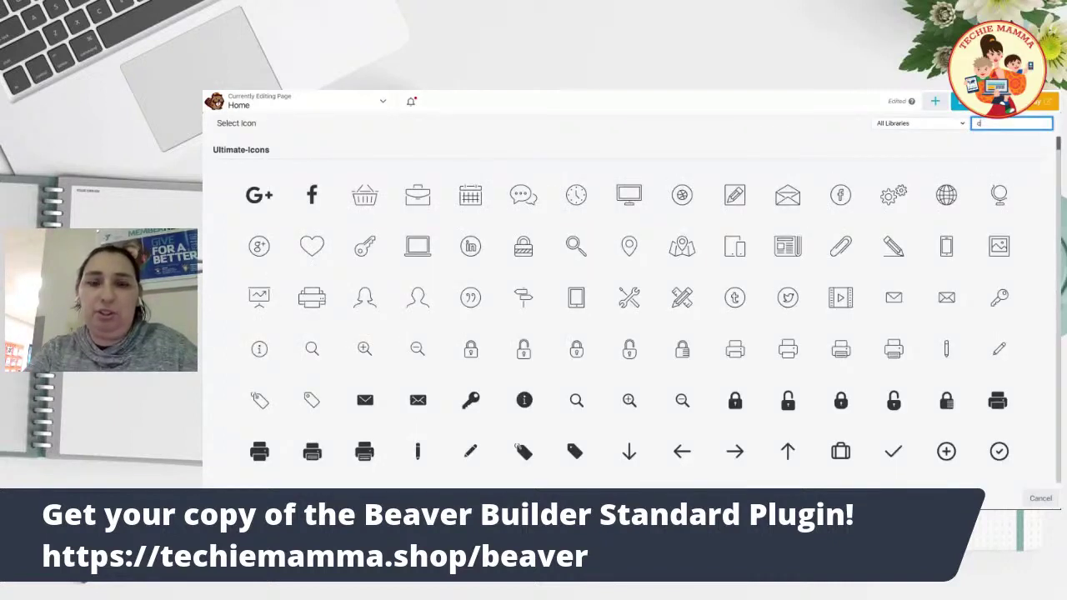
type("omputer")
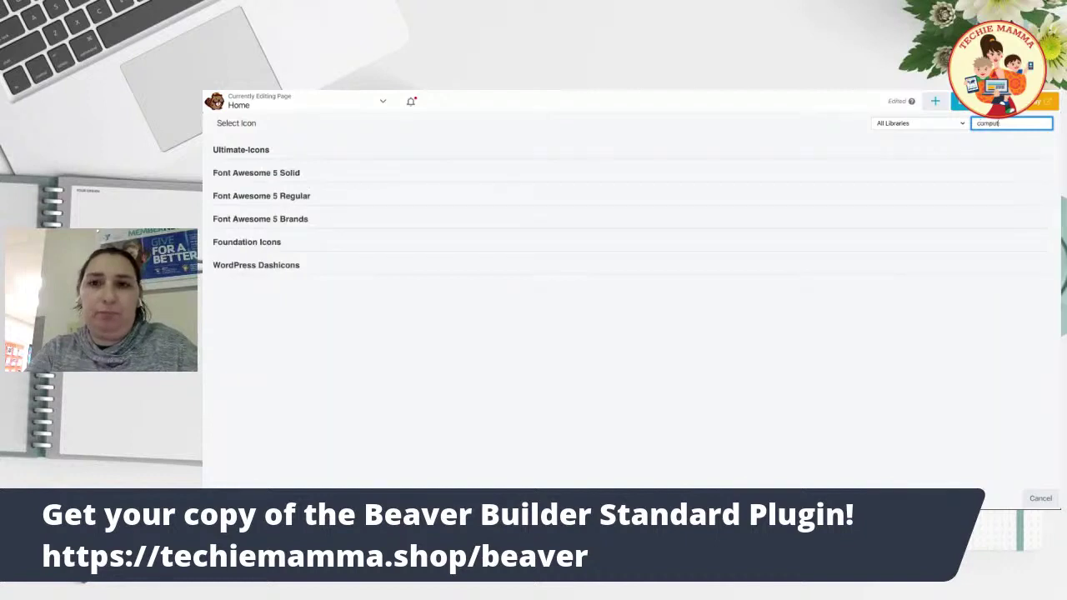
key("BackSpace")
key("BackSpace")
key("BackSpace")
key("BackSpace")
key("BackSpace")
key("BackSpace")
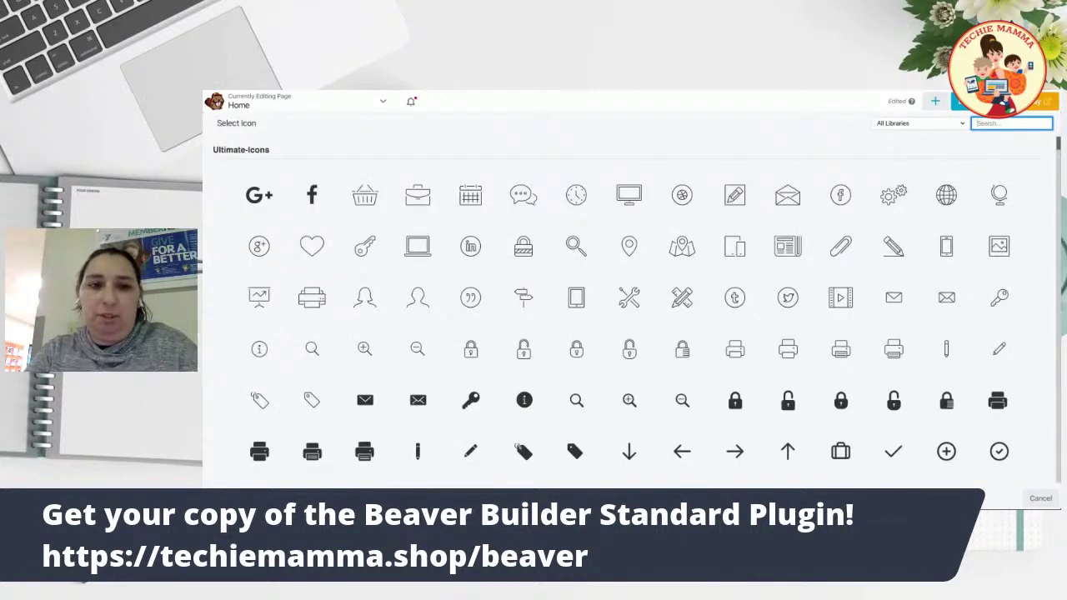
left_click(418, 246)
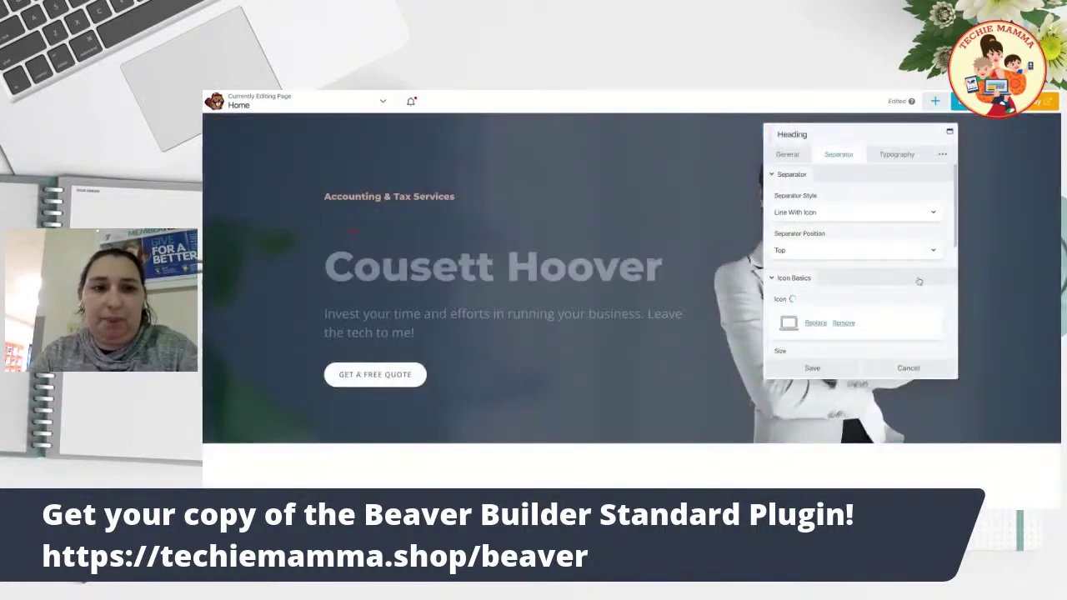
Widen the red separator line beside the laptop icon to 50%.
scroll(918, 281, "down", 1)
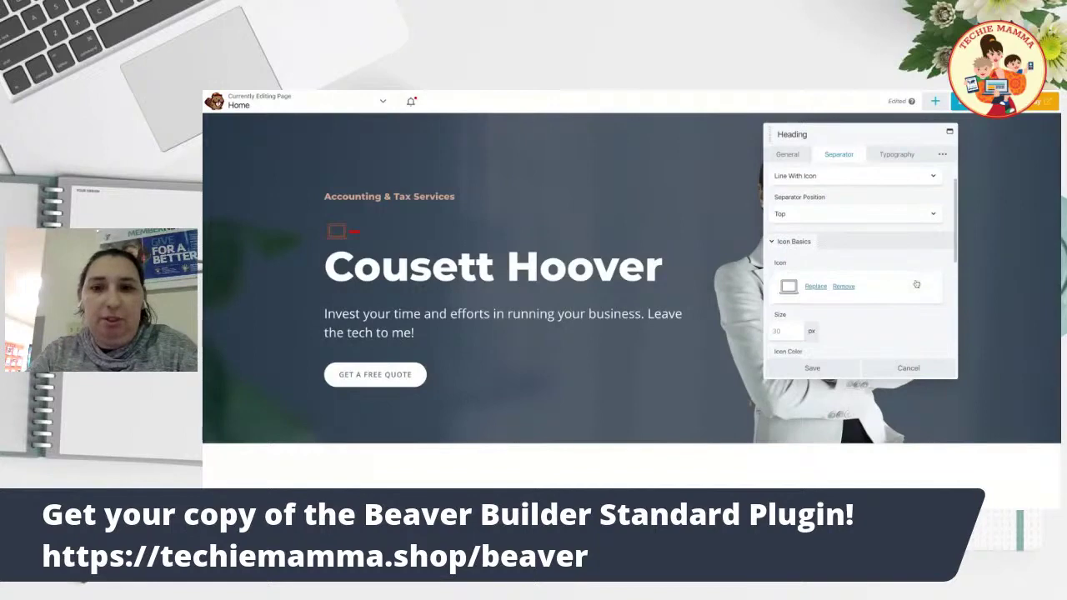
scroll(850, 314, "down", 4)
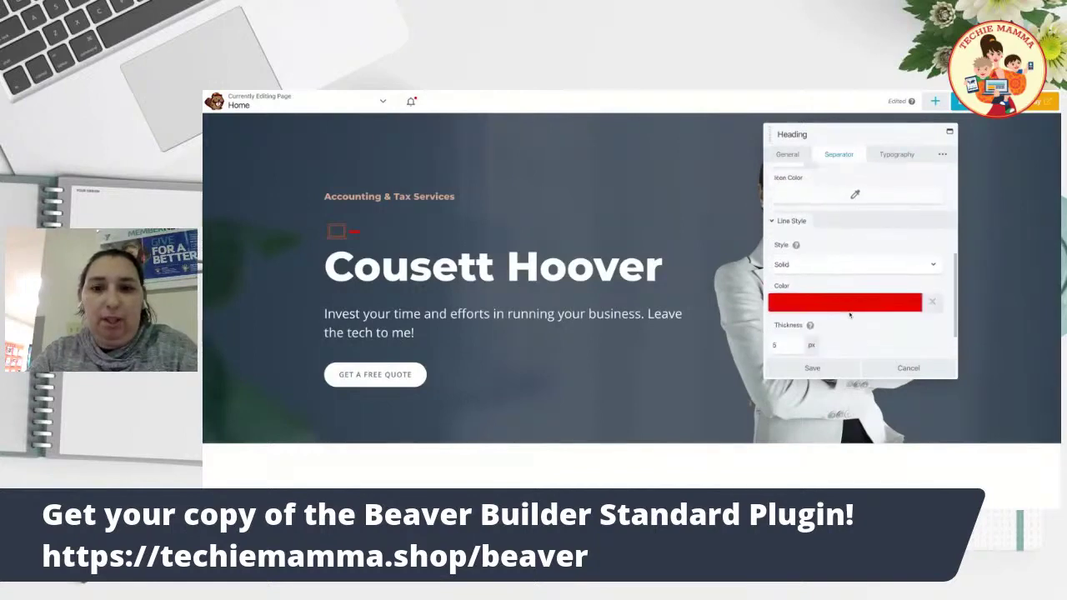
scroll(858, 275, "down", 1)
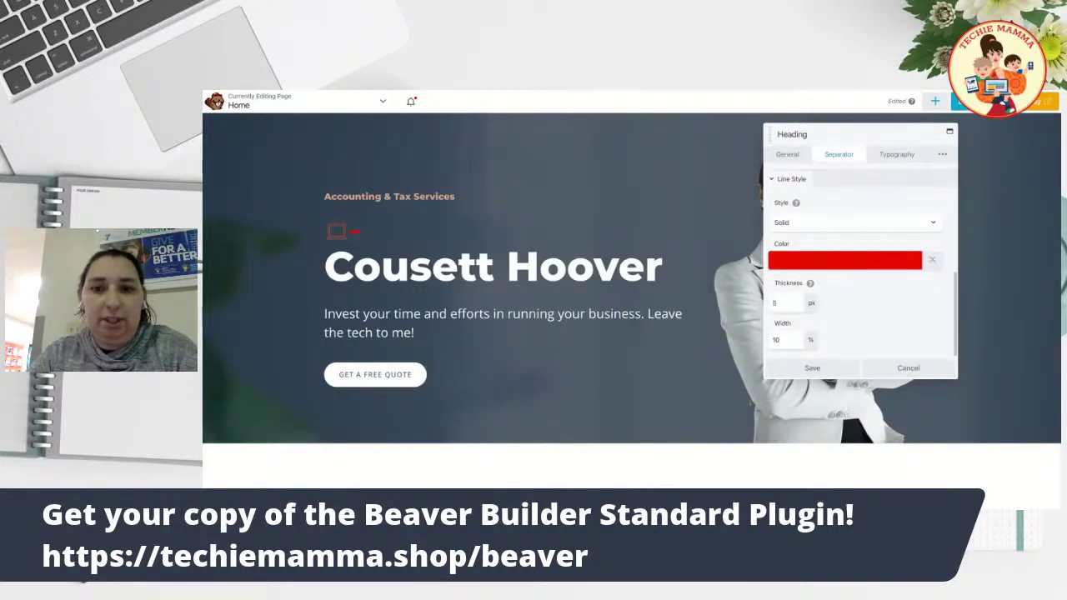
left_click(784, 340)
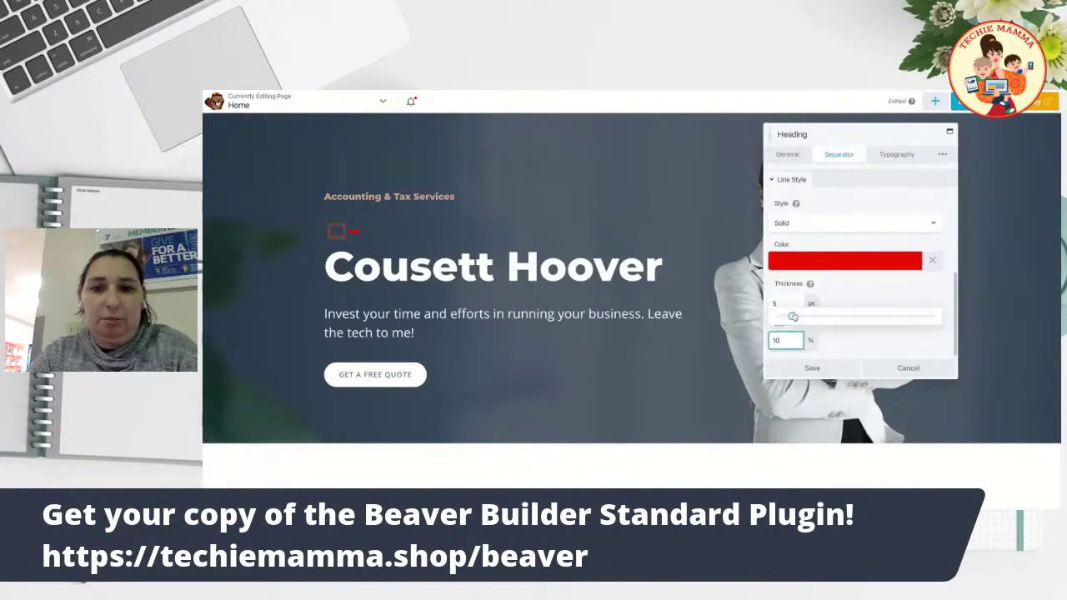
left_click_drag(801, 317, 825, 317)
key("BackSpace")
key("BackSpace")
type("40")
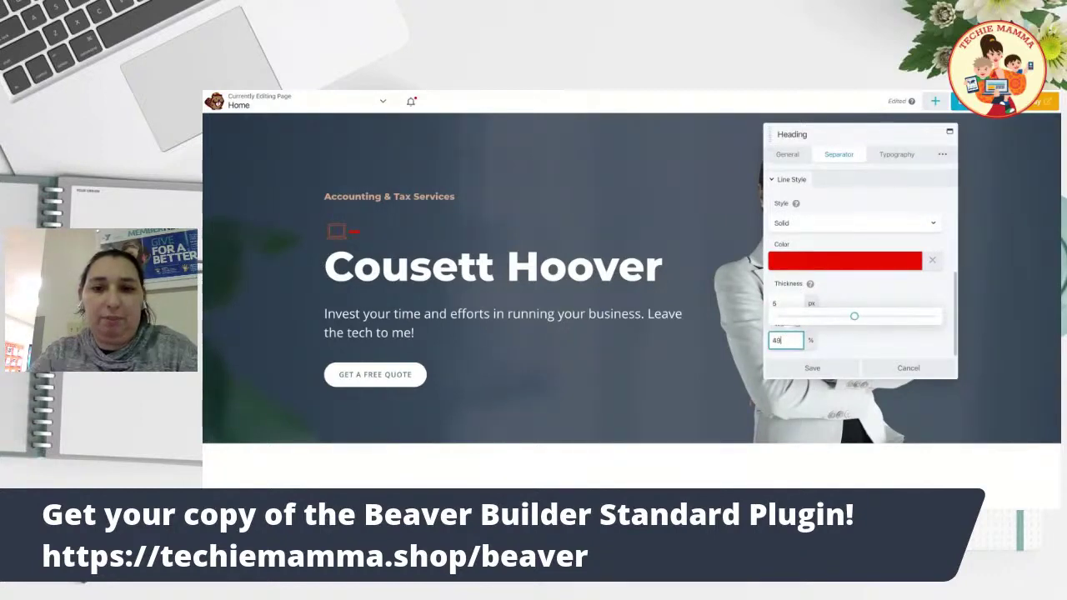
left_click(850, 345)
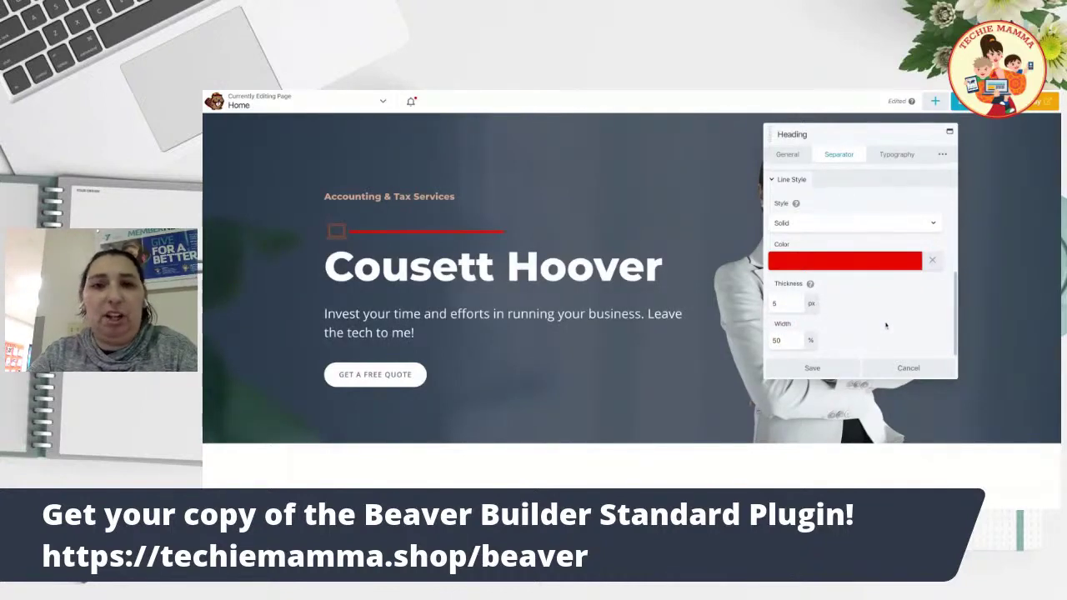
scroll(877, 287, "up", 5)
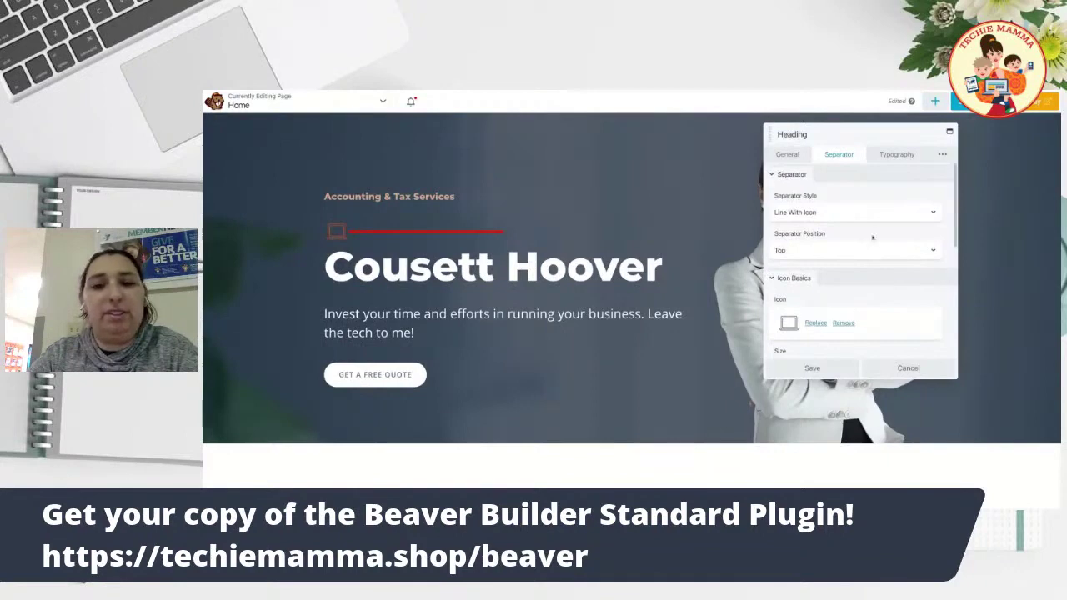
Set Separator Position to 'Between Heading & Description' and save the heading.
left_click(857, 252)
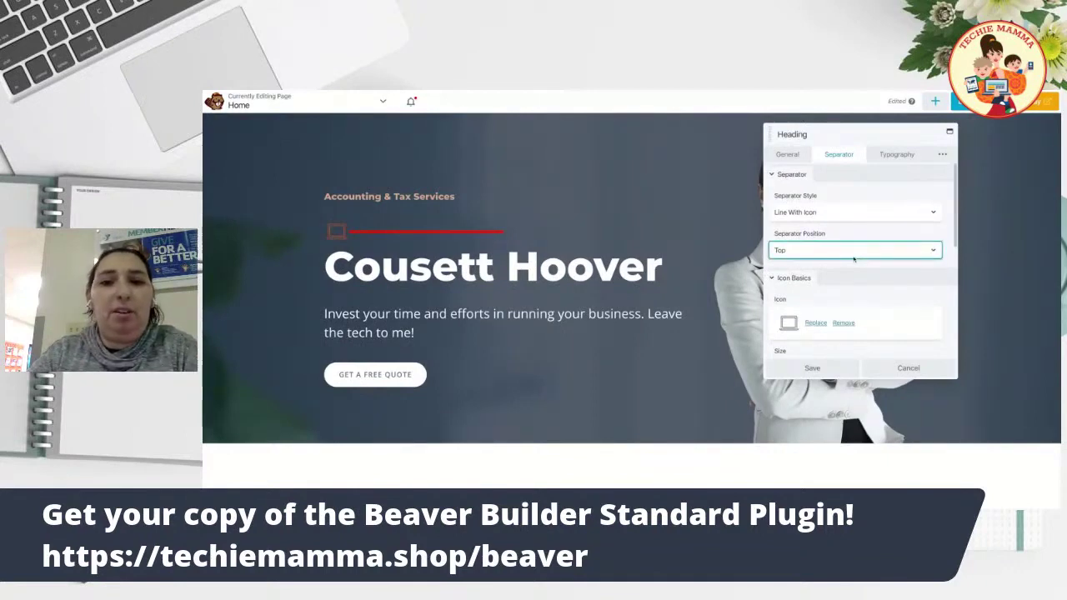
left_click(863, 277)
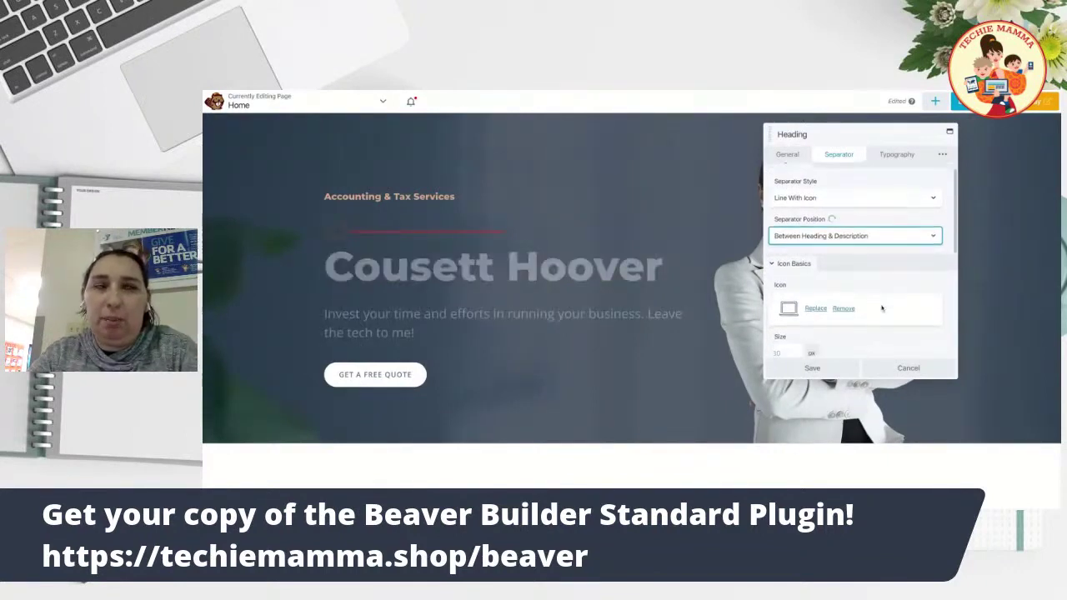
left_click(808, 367)
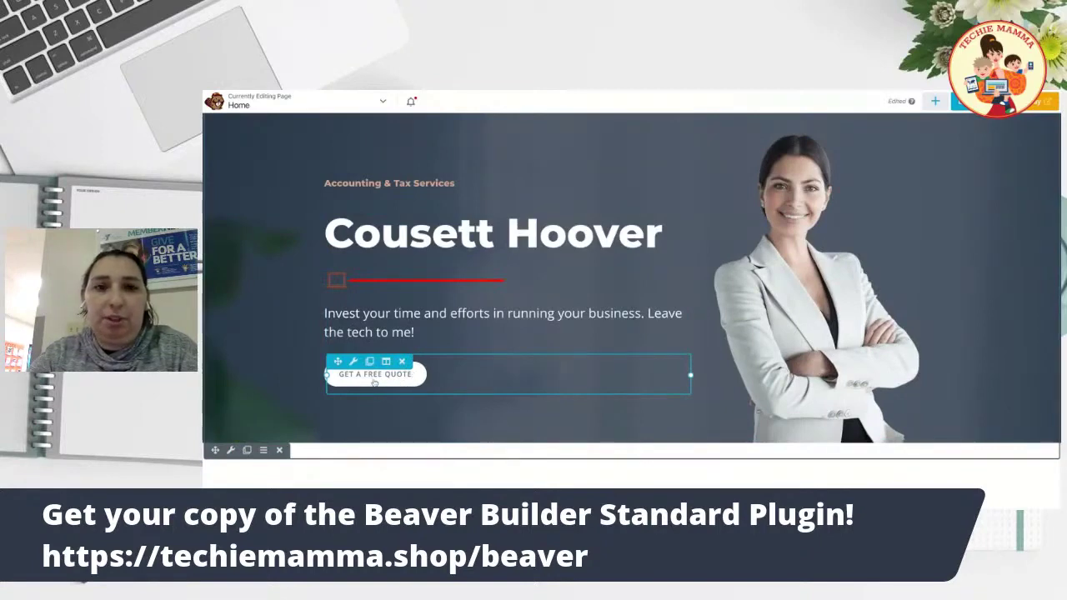
Relabel the 'Get a Free Quote' button as 'Contact Me' and save.
left_click(380, 377)
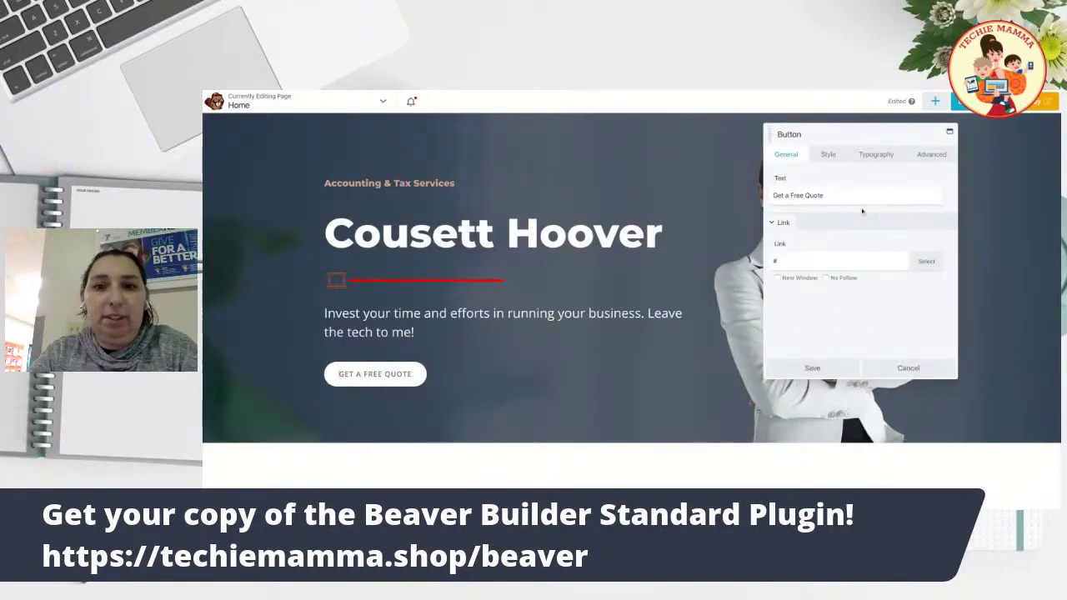
left_click(825, 195)
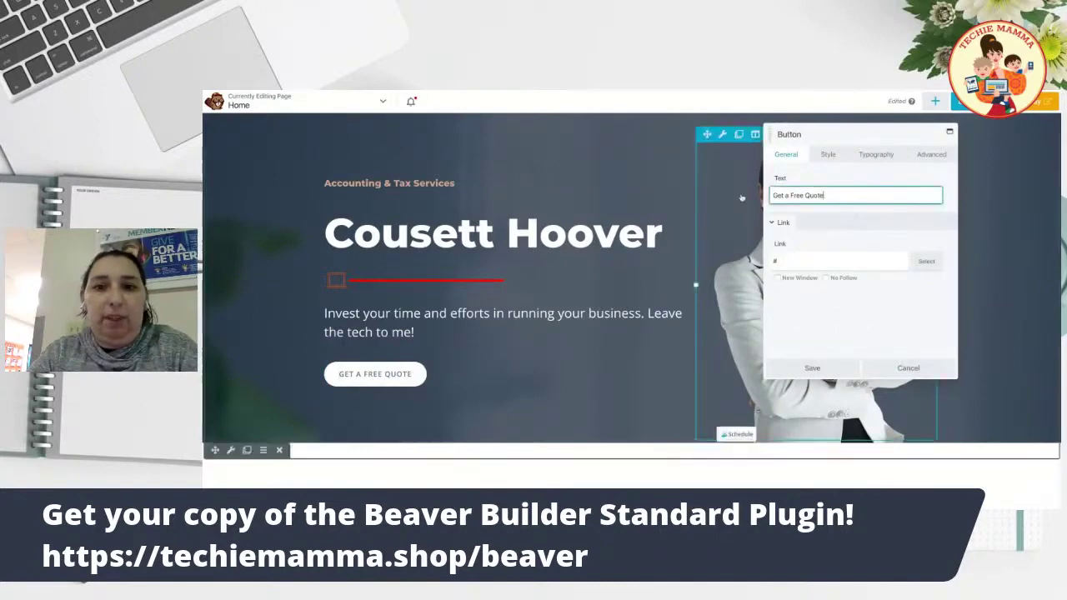
triple_click(798, 195)
type("Con")
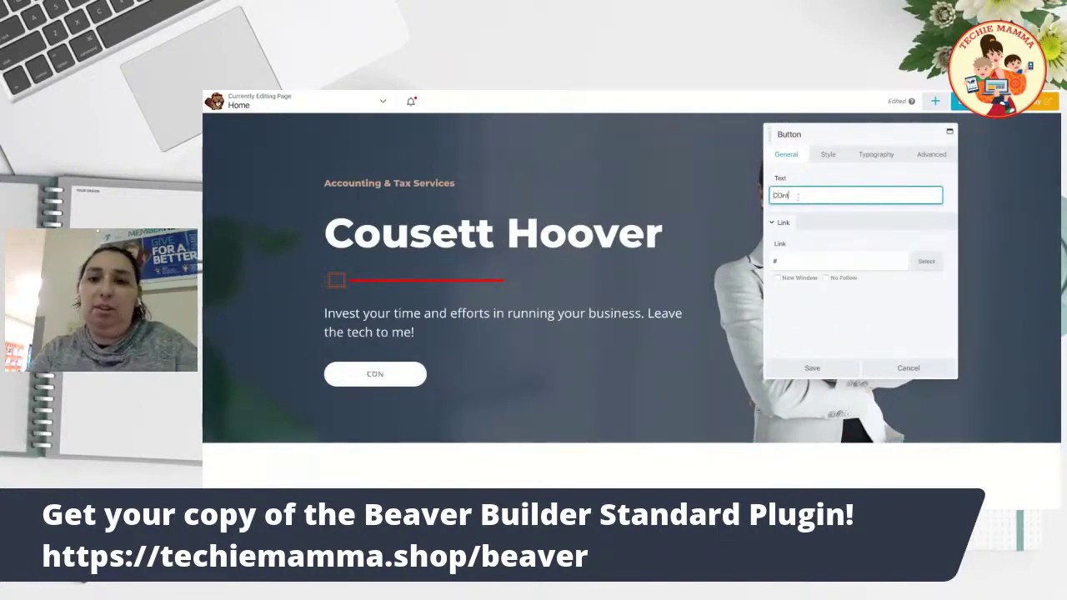
type("tact Me")
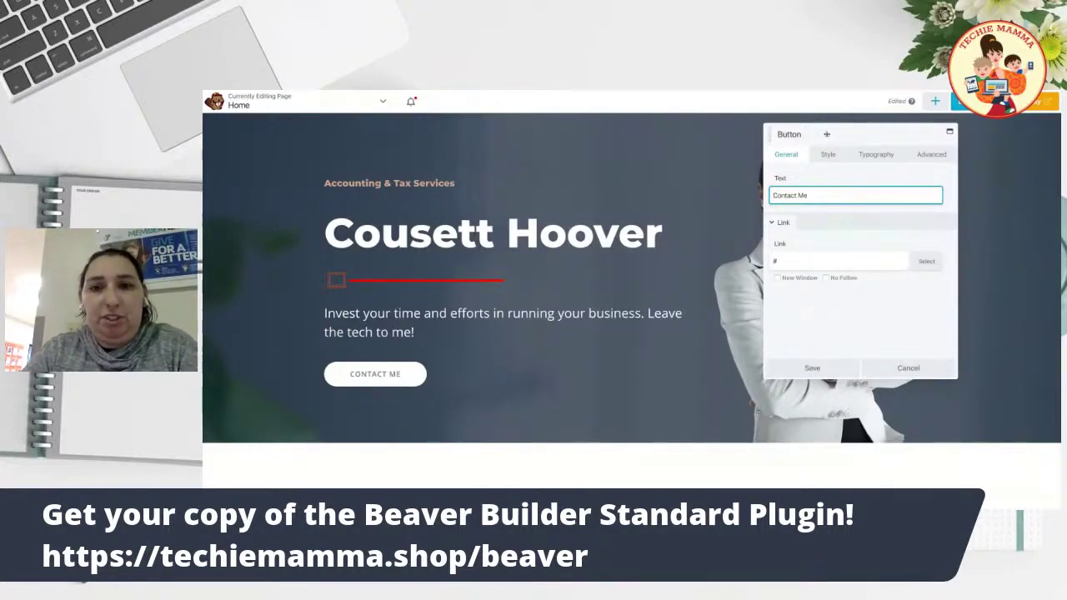
left_click(808, 368)
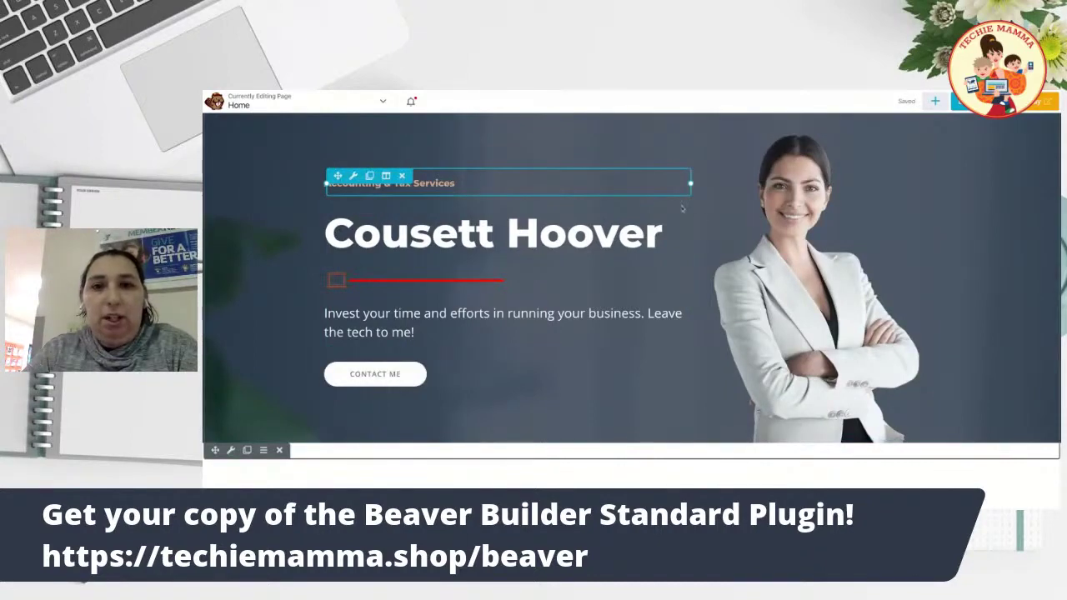
Rewrite the hero subheading from 'Accounting & Tax Services' to 'Business & Tech Services' and save.
left_click(680, 190)
double_click(791, 195)
type("Business & Tax Services")
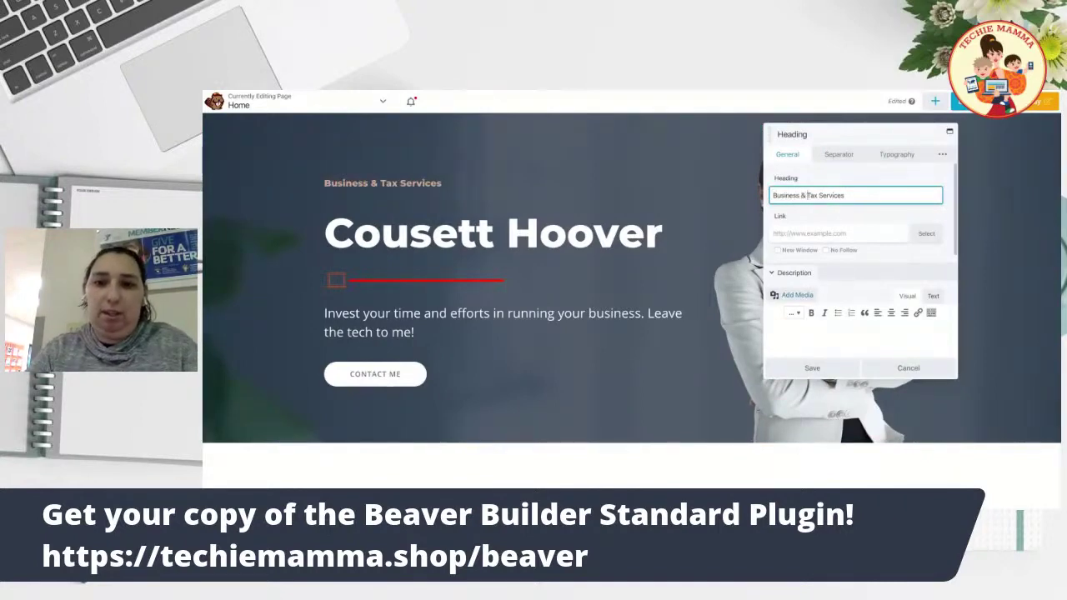
key("BackSpace")
key("BackSpace")
key("Delete")
type("Tech")
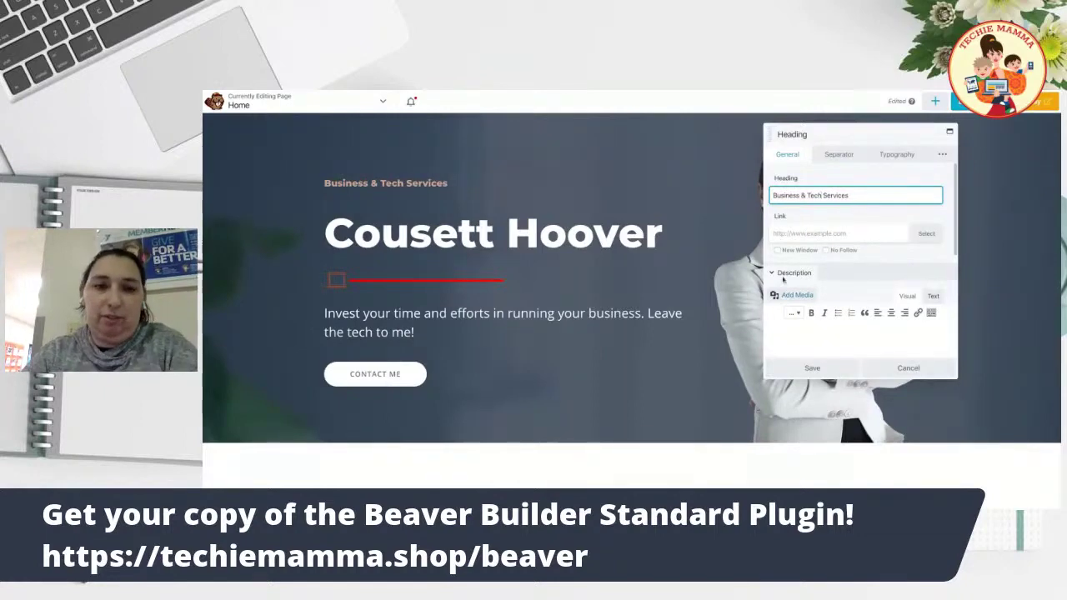
left_click(812, 368)
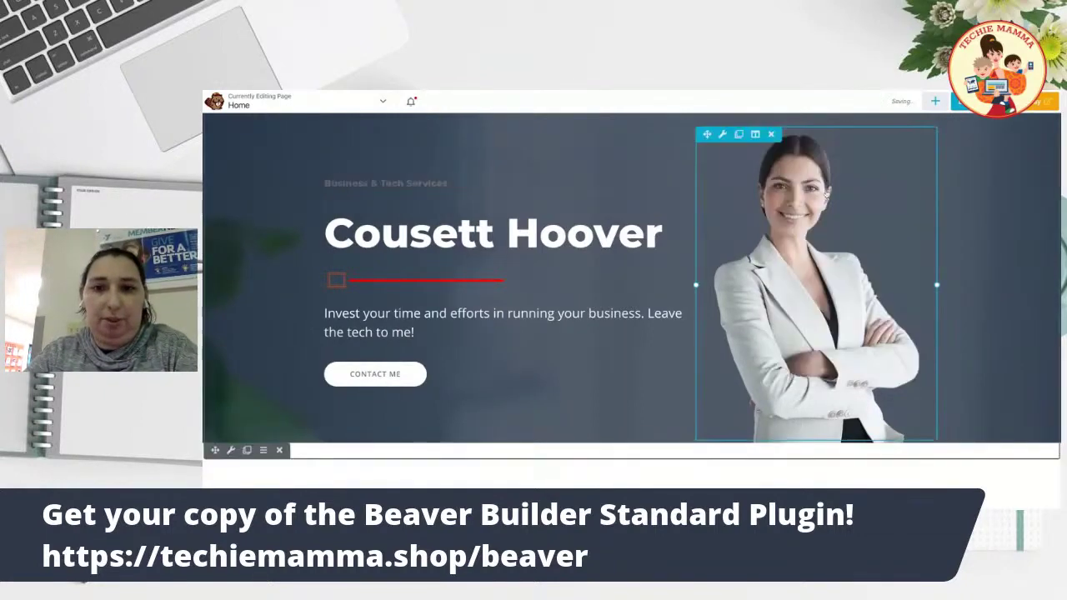
scroll(537, 290, "down", 2)
scroll(536, 290, "up", 2)
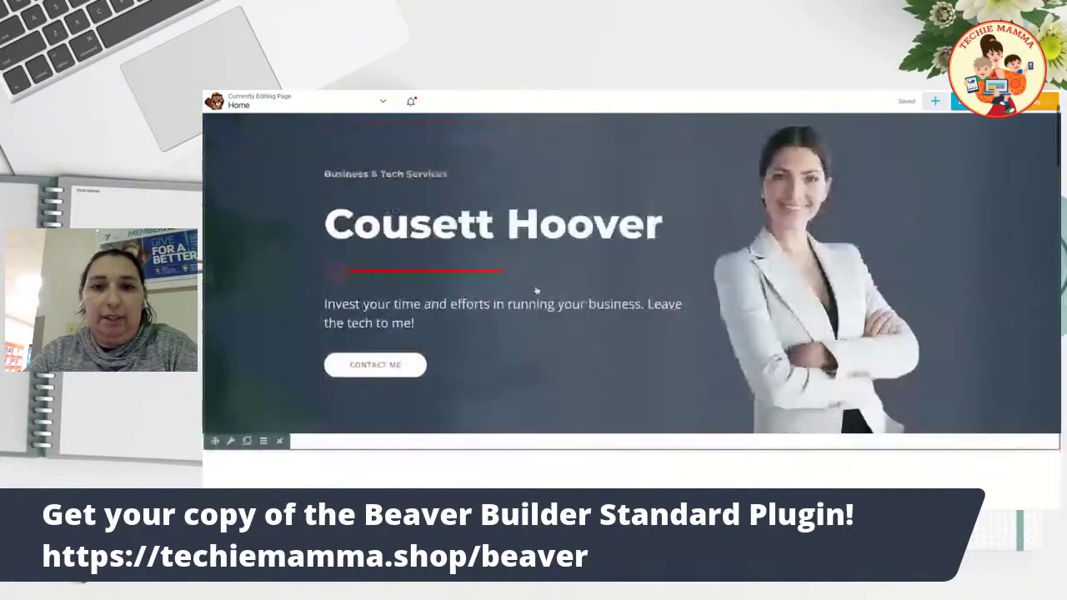
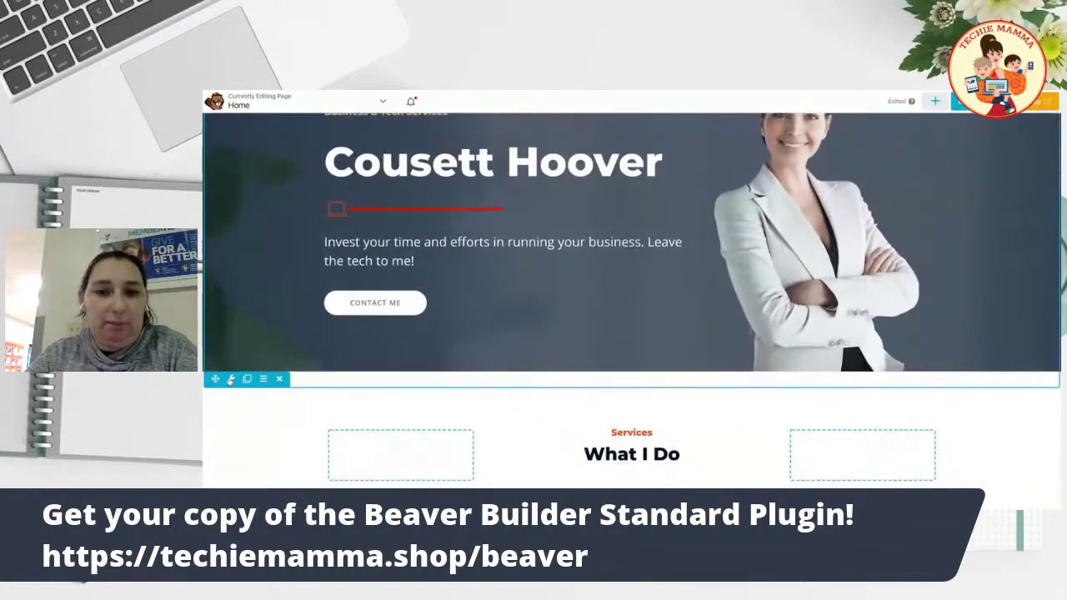
Remove the current background photo in the hero row's settings.
left_click(231, 379)
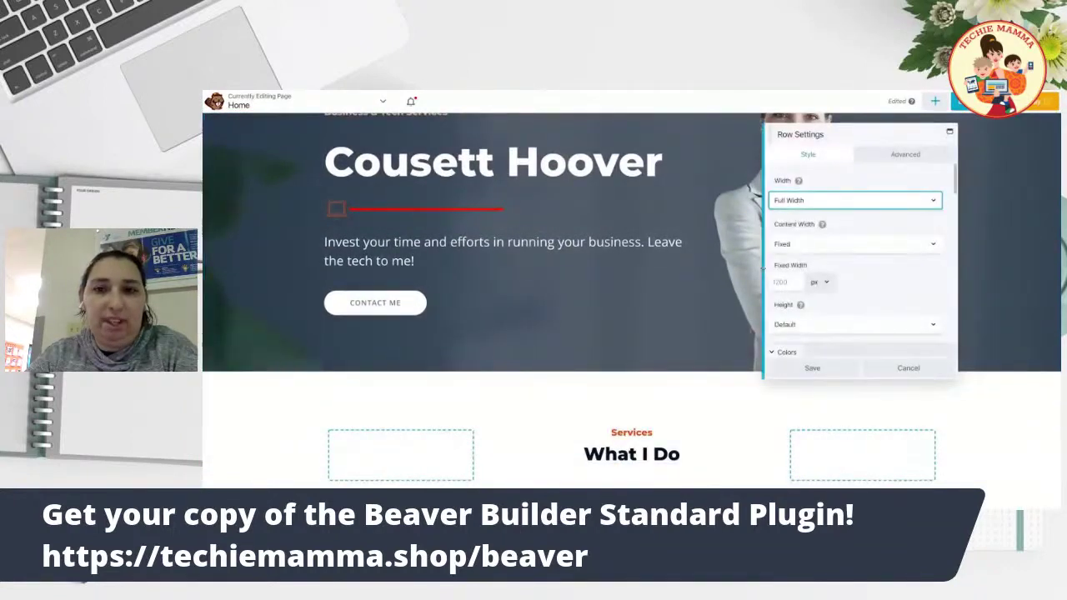
scroll(833, 248, "down", 4)
scroll(833, 249, "down", 2)
scroll(817, 233, "up", 2)
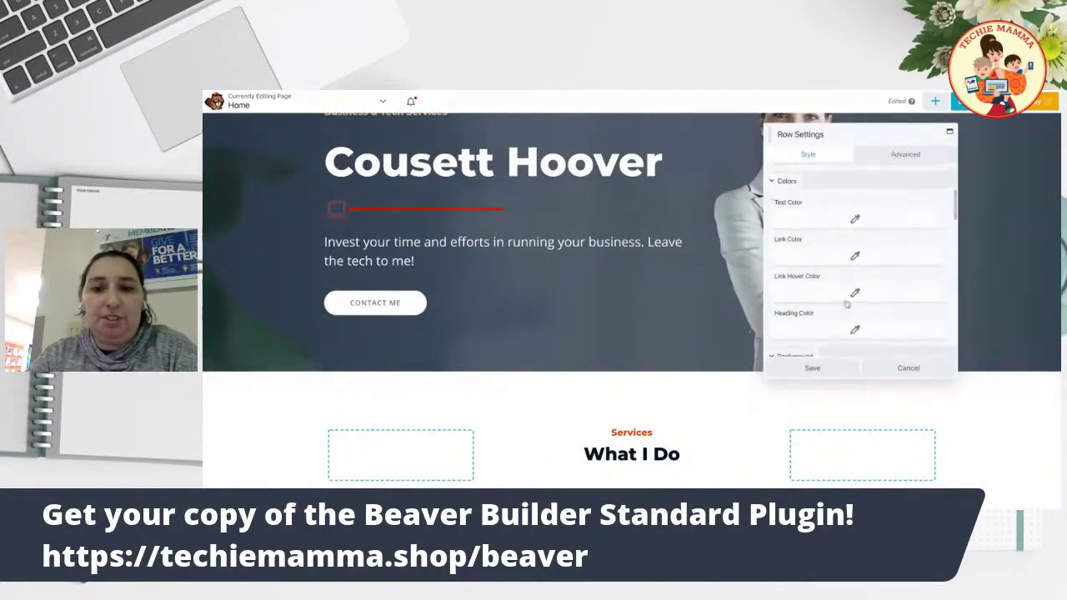
scroll(846, 304, "down", 5)
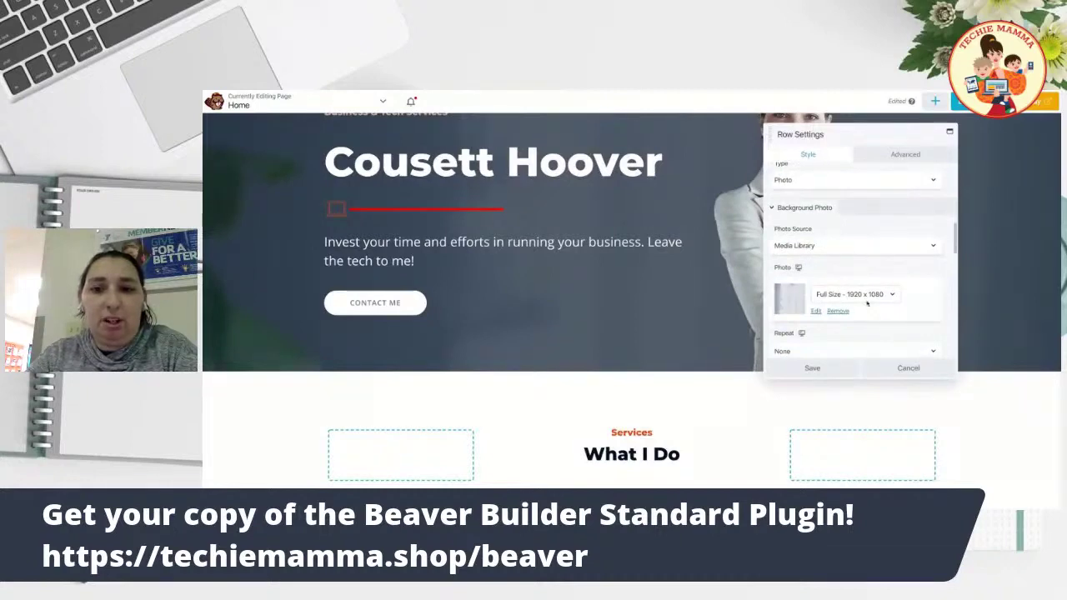
left_click(836, 311)
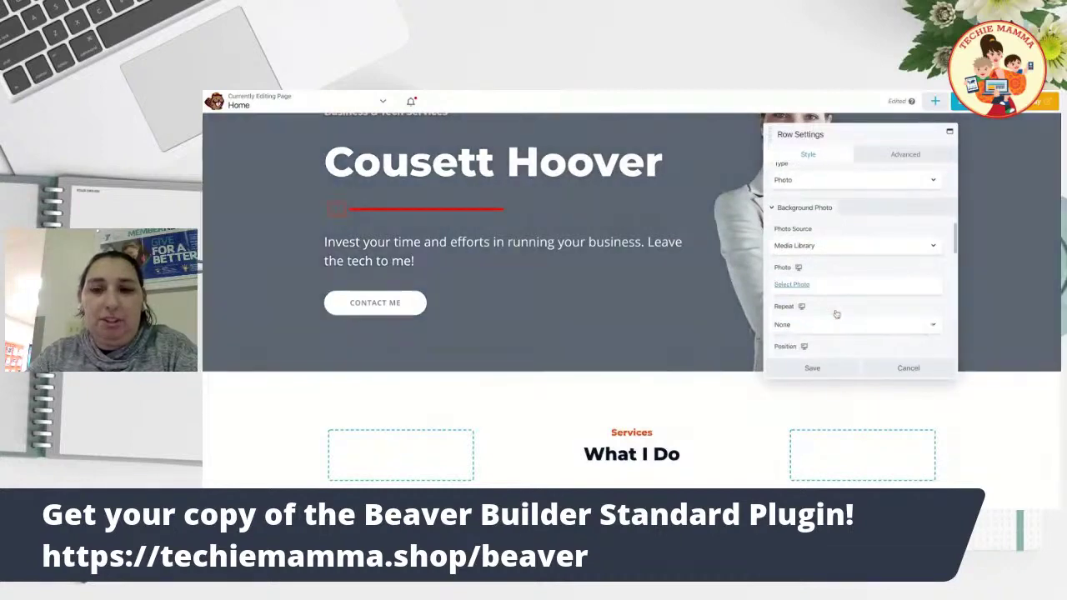
Set the calculator keyboard photo bg-03-free-img.jpg from the Media Library as the row background and save.
left_click(788, 285)
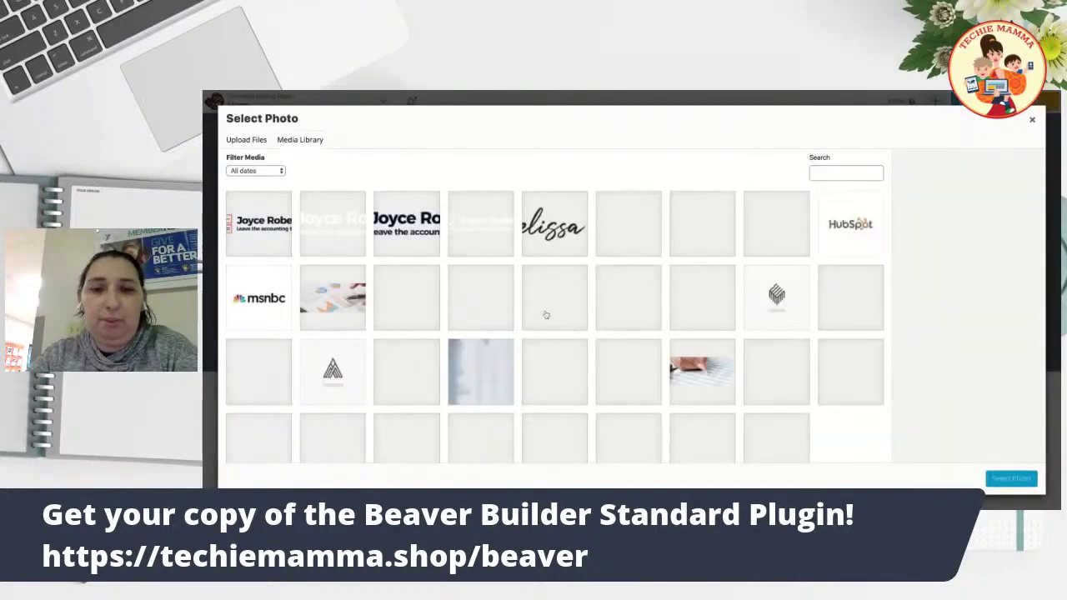
scroll(547, 320, "down", 1)
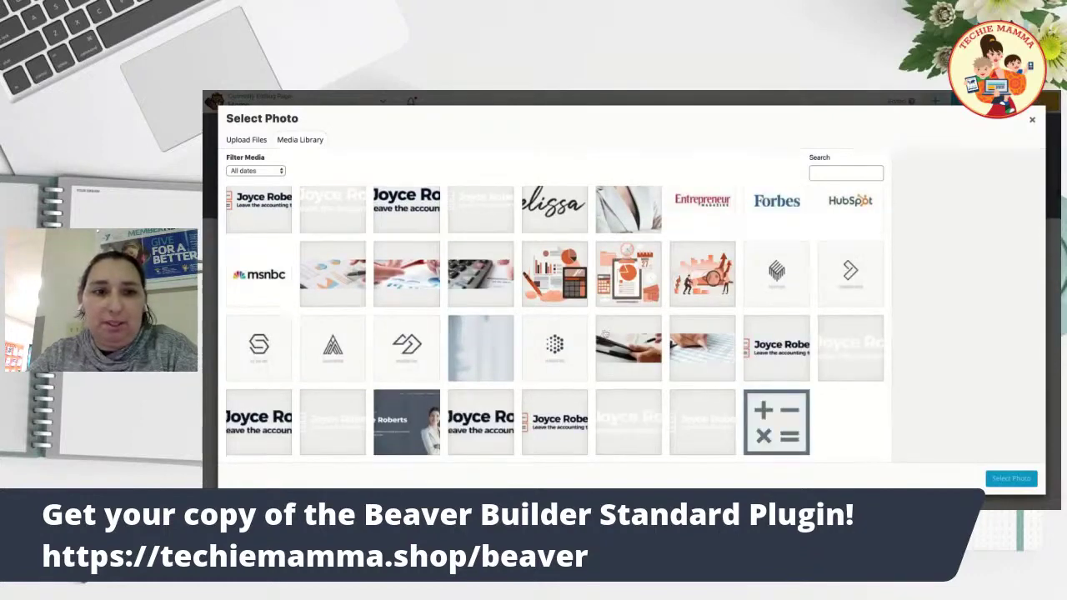
scroll(607, 331, "up", 1)
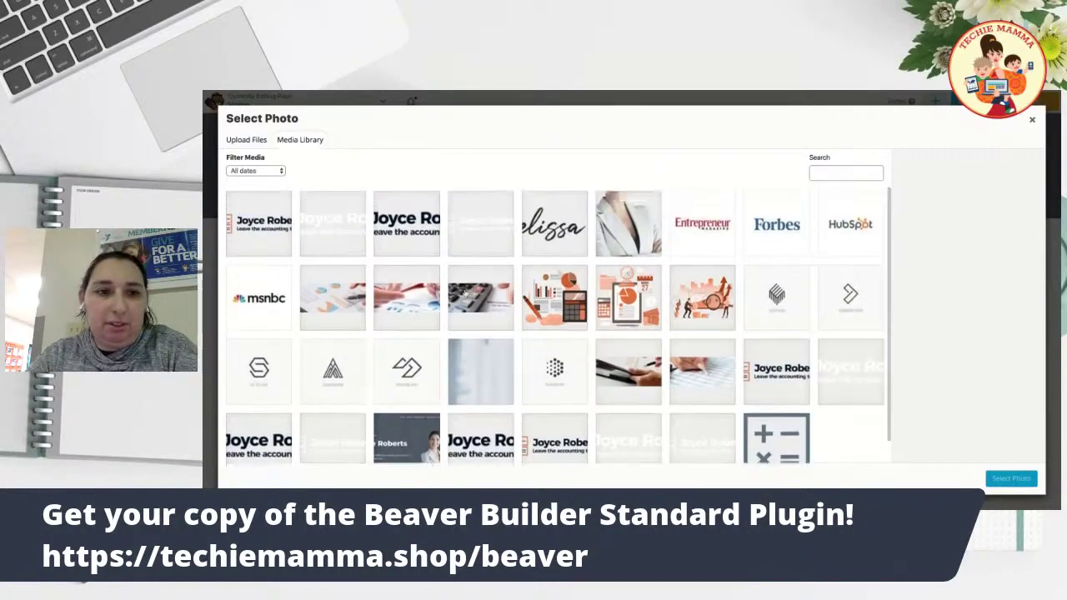
left_click(471, 299)
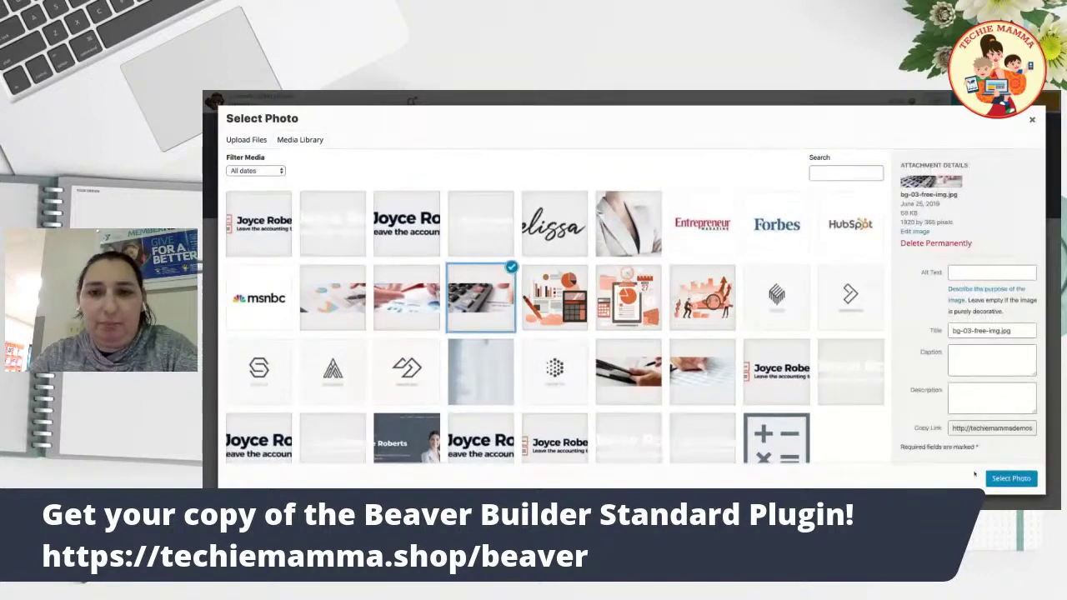
left_click(1011, 477)
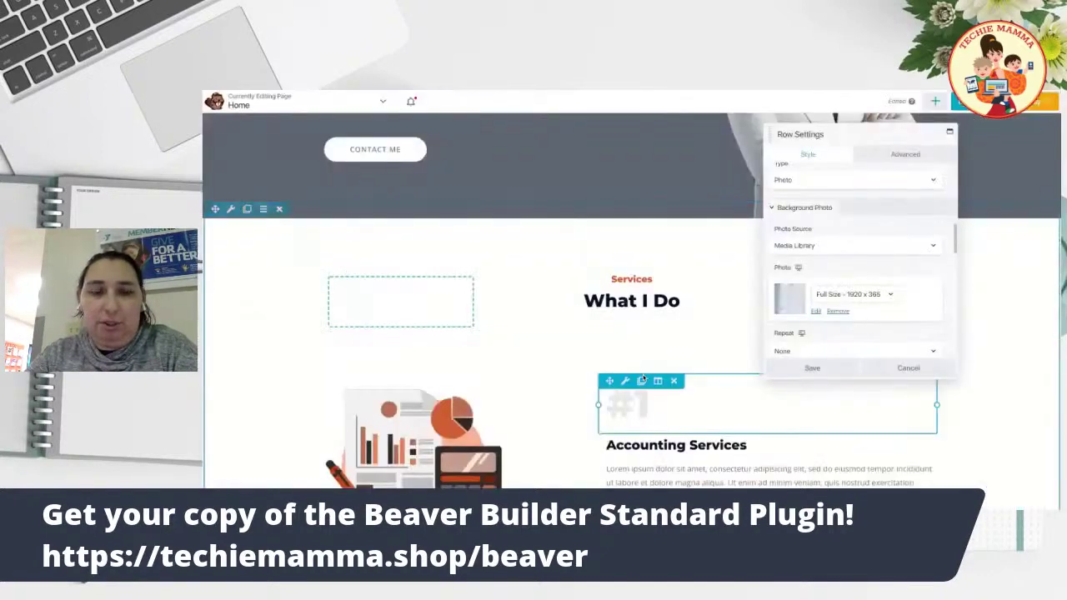
scroll(643, 379, "up", 4)
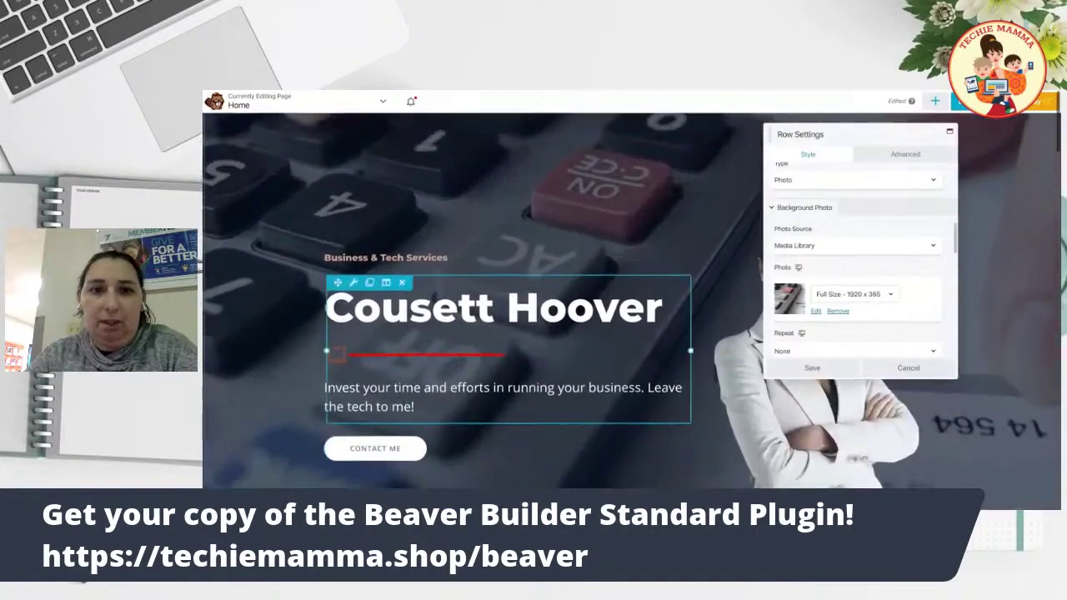
scroll(632, 300, "down", 2)
scroll(632, 300, "up", 3)
scroll(632, 300, "down", 3)
scroll(501, 250, "up", 3)
scroll(500, 241, "down", 2)
left_click(825, 367)
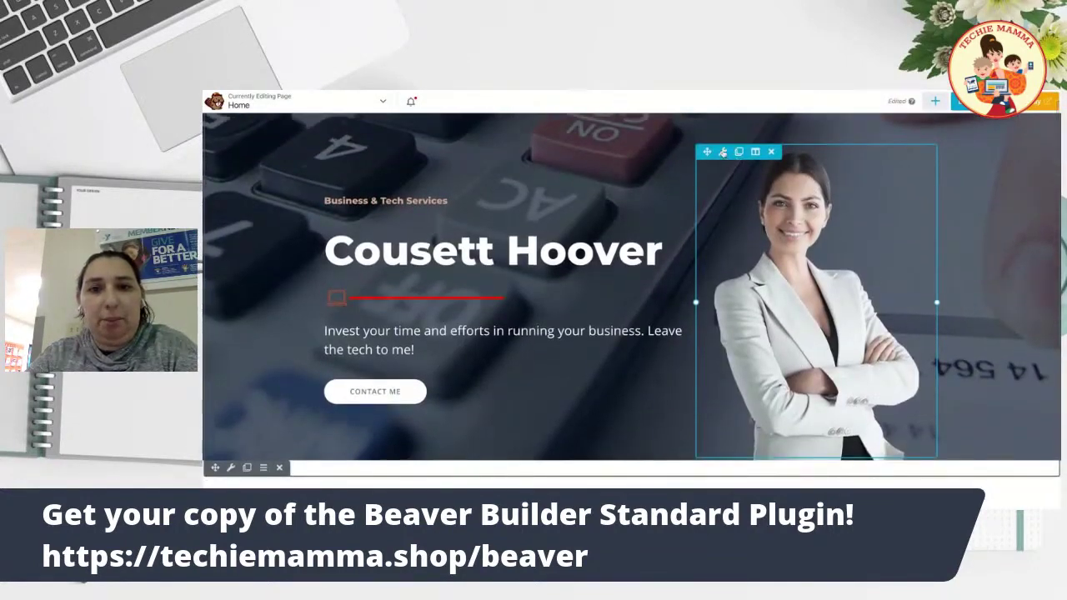
Remove the woman's portrait from the hero image module's Photo setting.
left_click(722, 152)
scroll(884, 264, "down", 2)
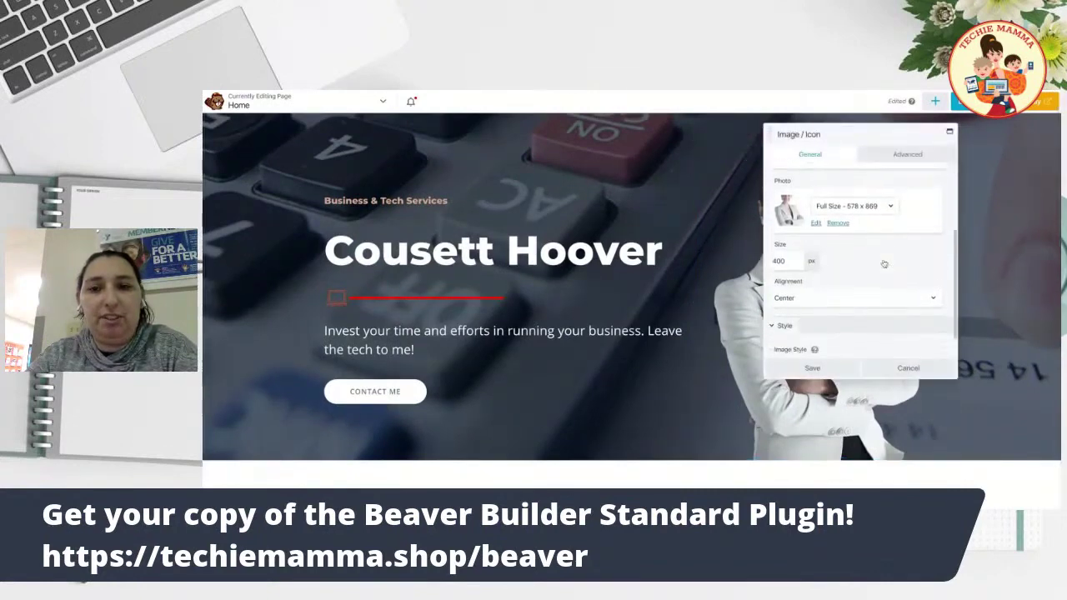
scroll(884, 263, "up", 3)
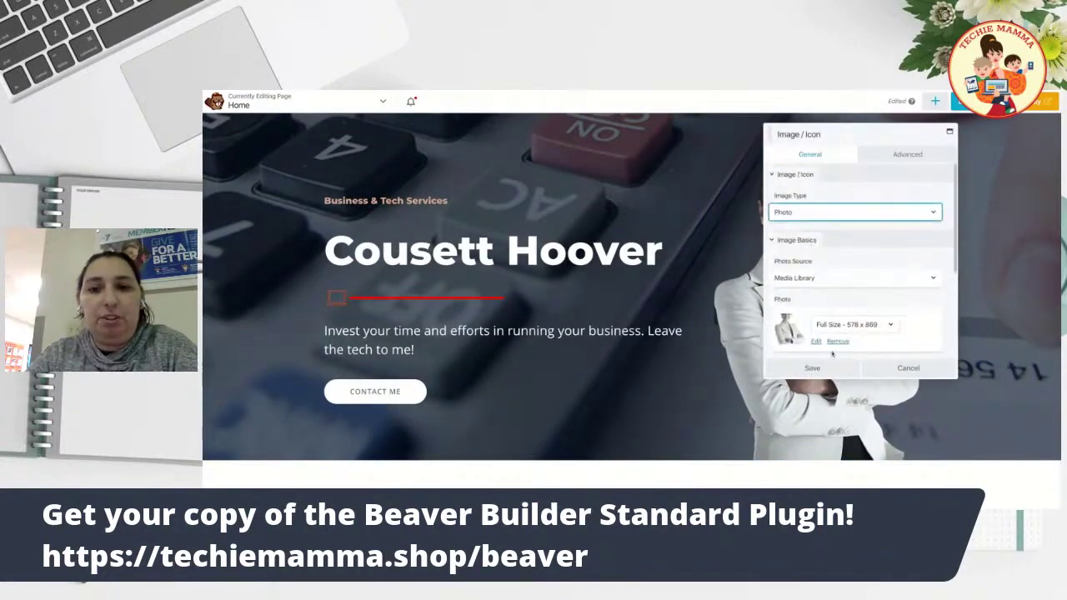
scroll(830, 278, "down", 2)
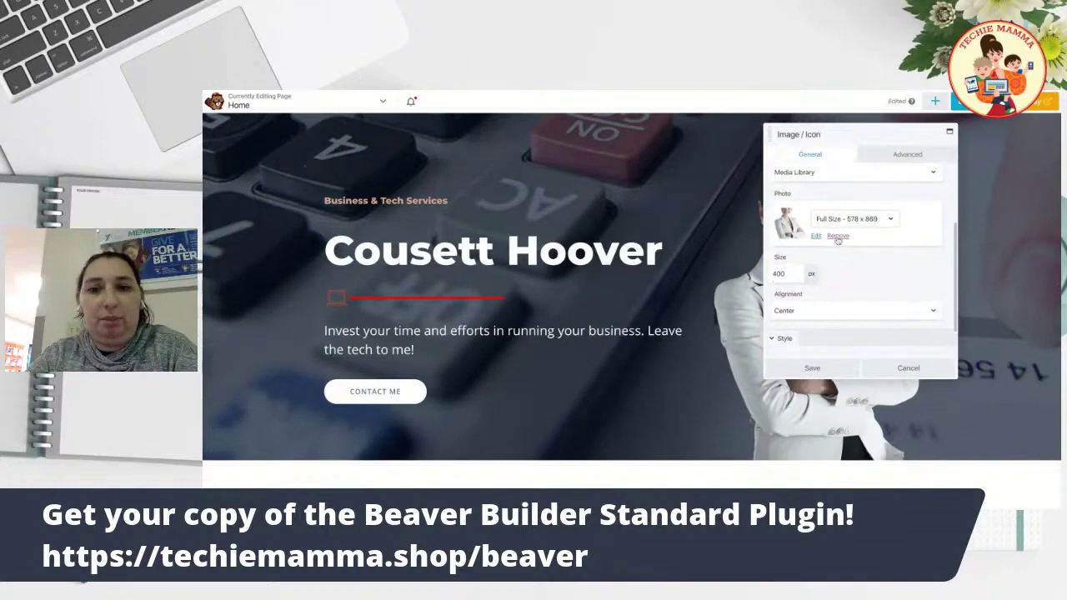
left_click(838, 237)
Pick the woman's portrait in the Media Library, then discard the image module changes.
left_click(792, 209)
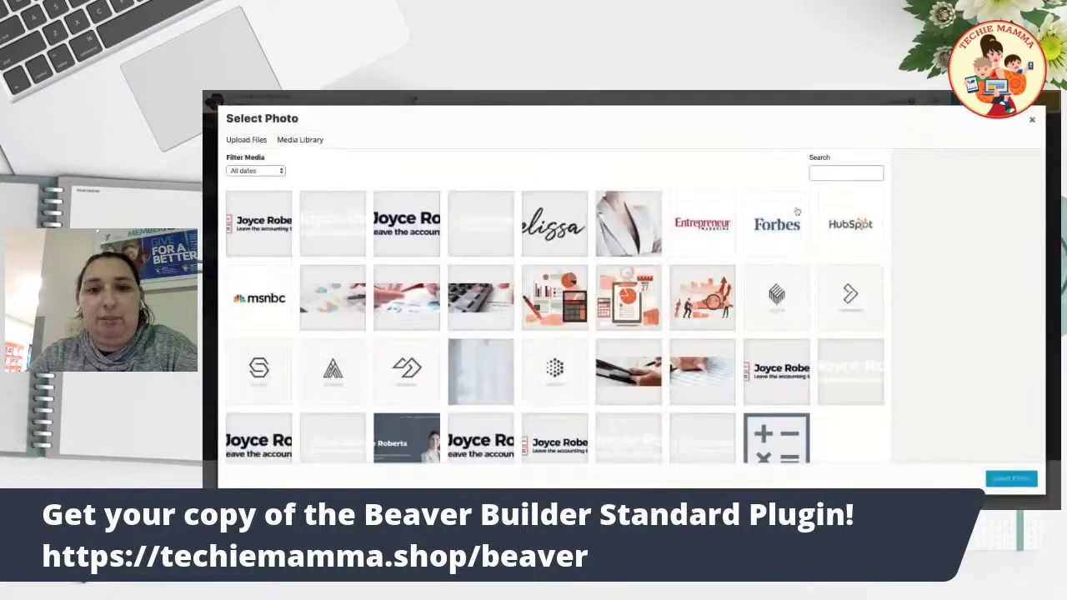
scroll(746, 312, "down", 1)
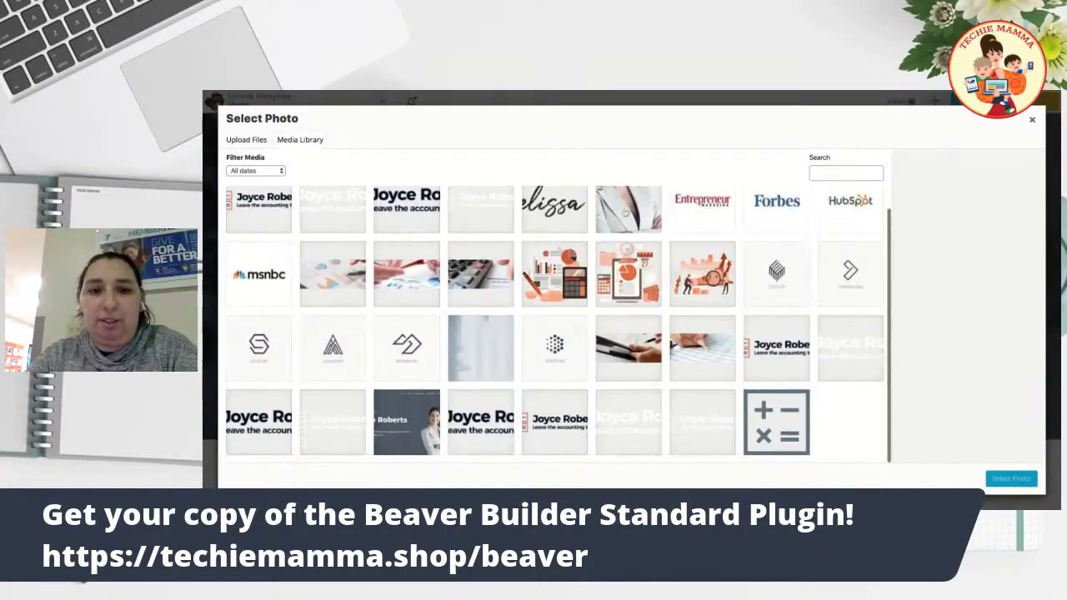
left_click(626, 214)
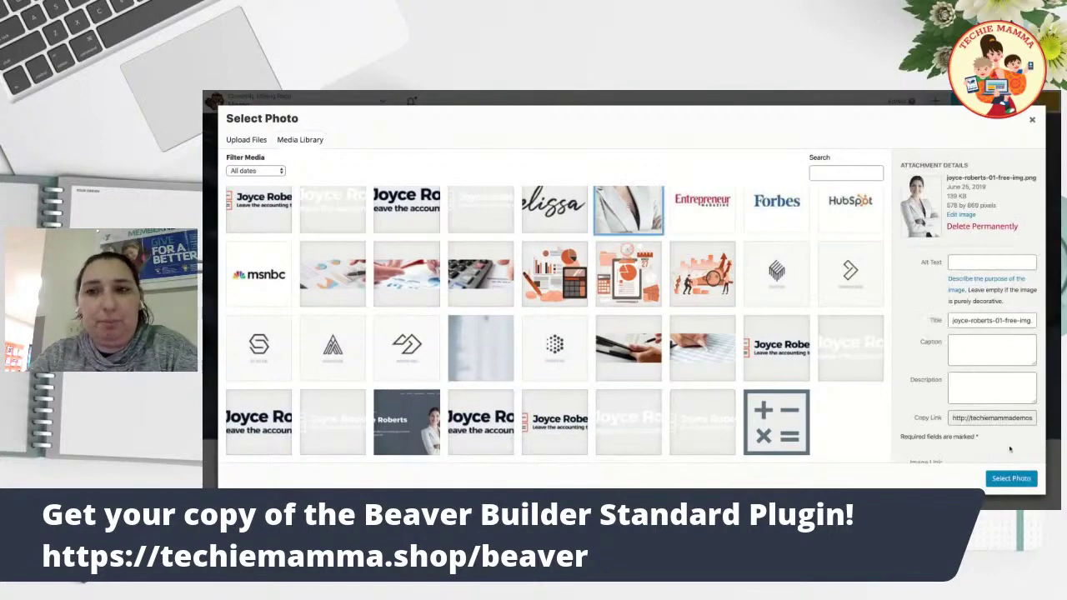
left_click(1032, 120)
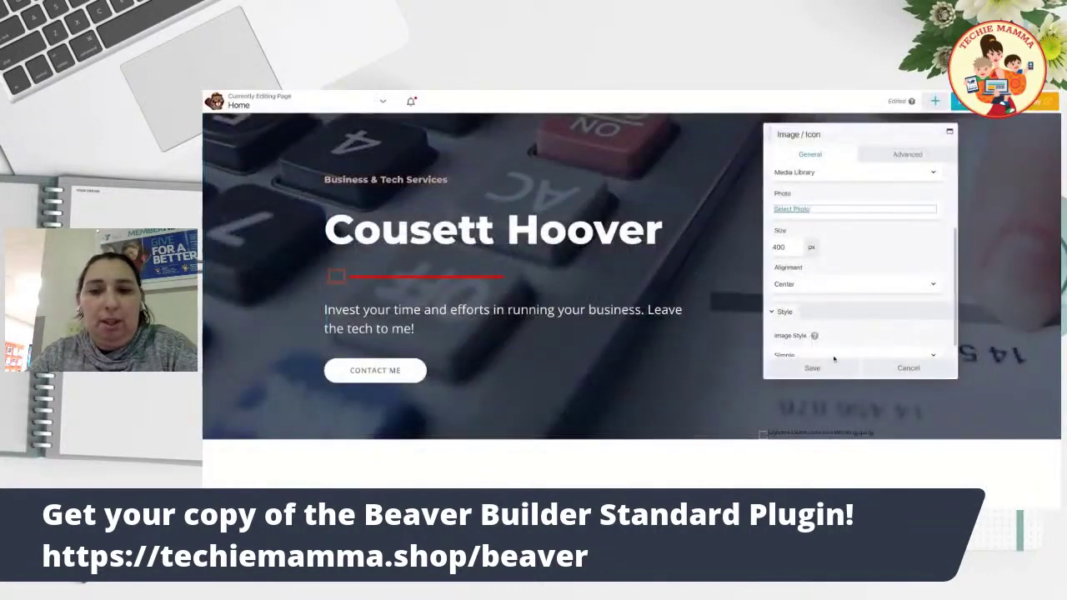
left_click(909, 368)
Inspect the Services and What I Do heading settings, closing both unchanged.
scroll(664, 345, "down", 3)
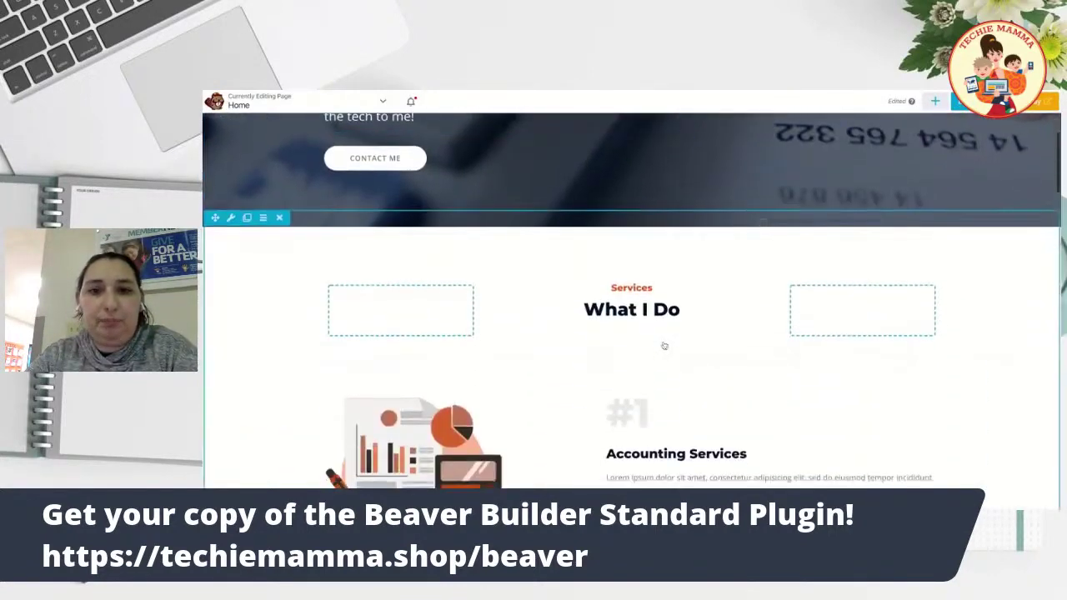
scroll(437, 310, "down", 3)
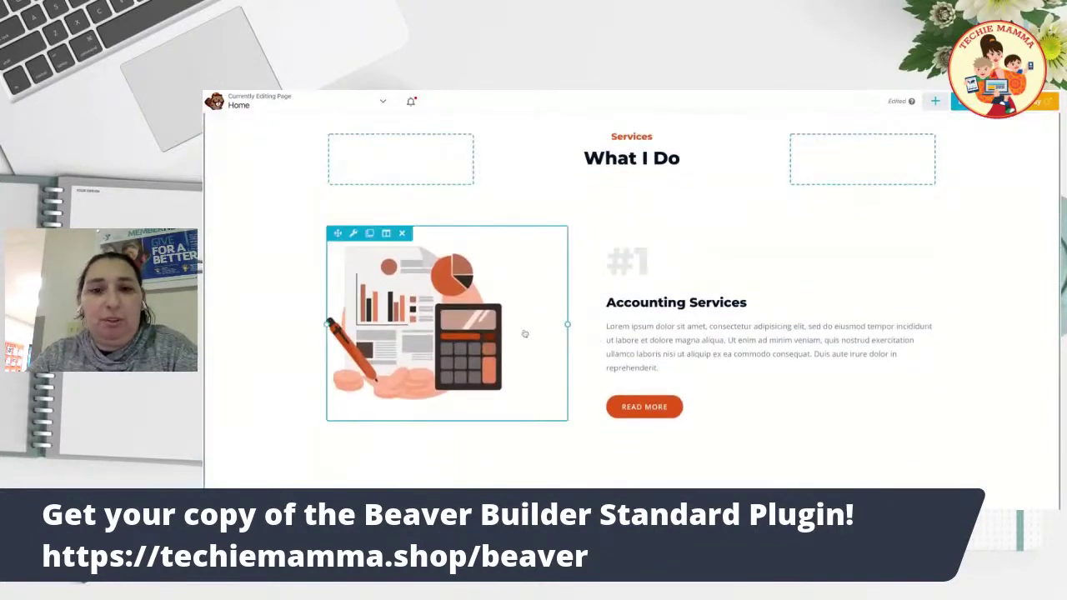
scroll(699, 343, "up", 2)
scroll(699, 342, "down", 1)
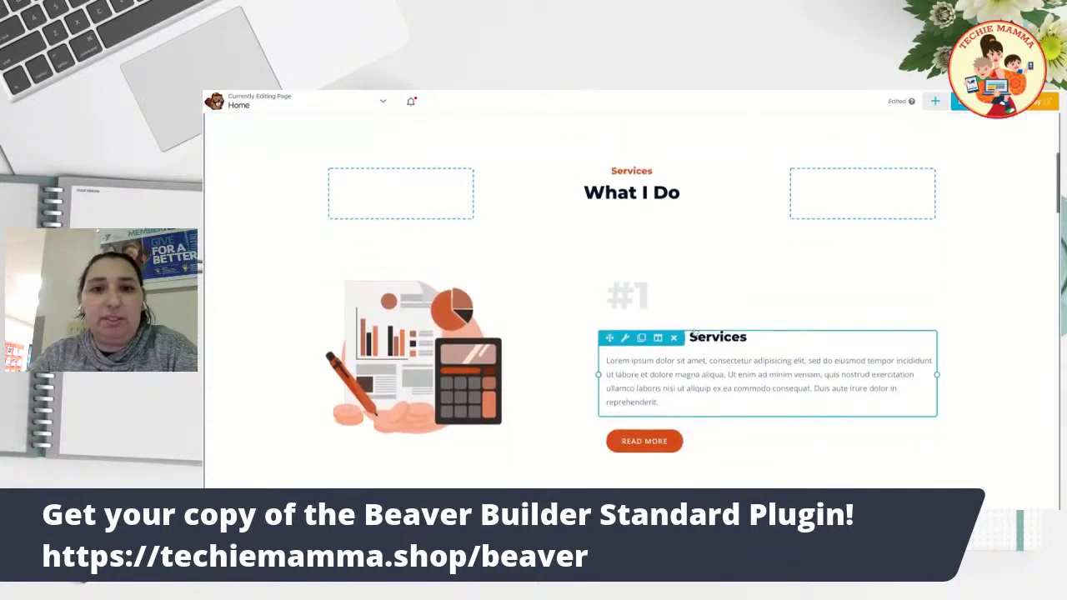
left_click(644, 172)
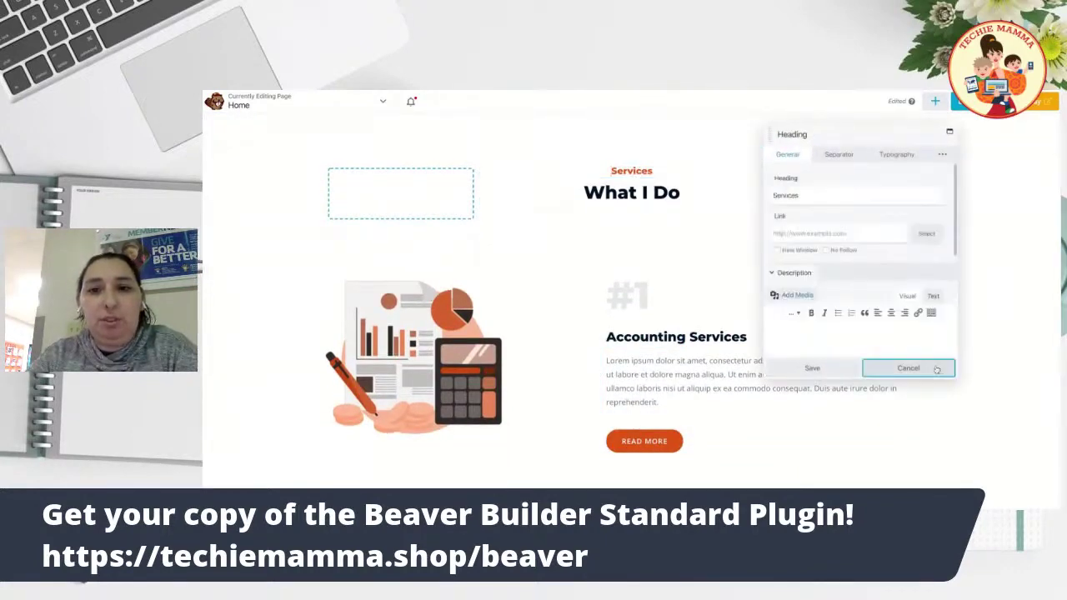
left_click(917, 369)
left_click(644, 200)
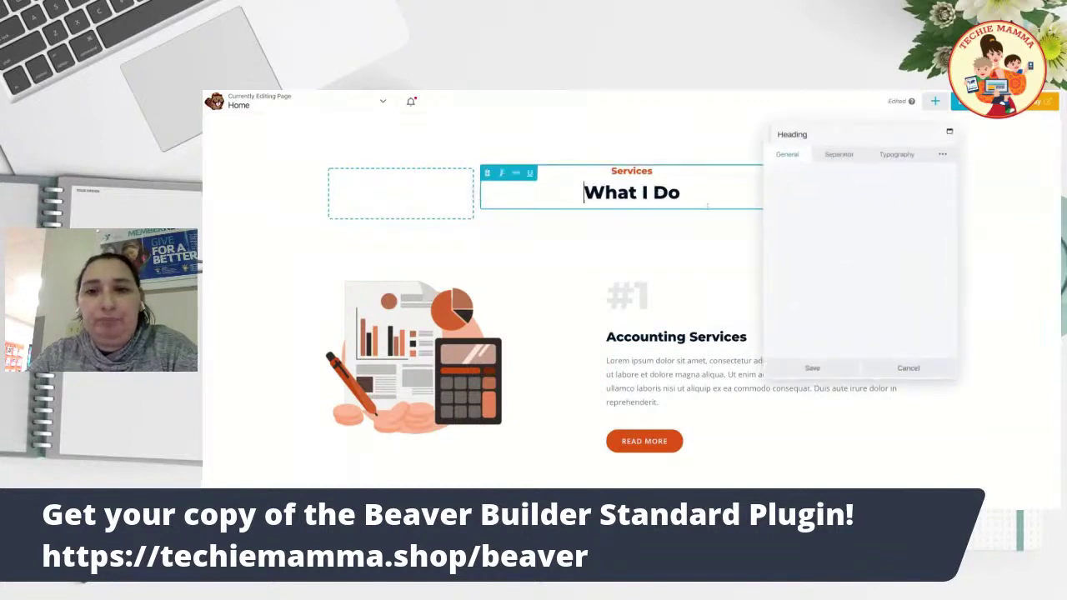
left_click(923, 371)
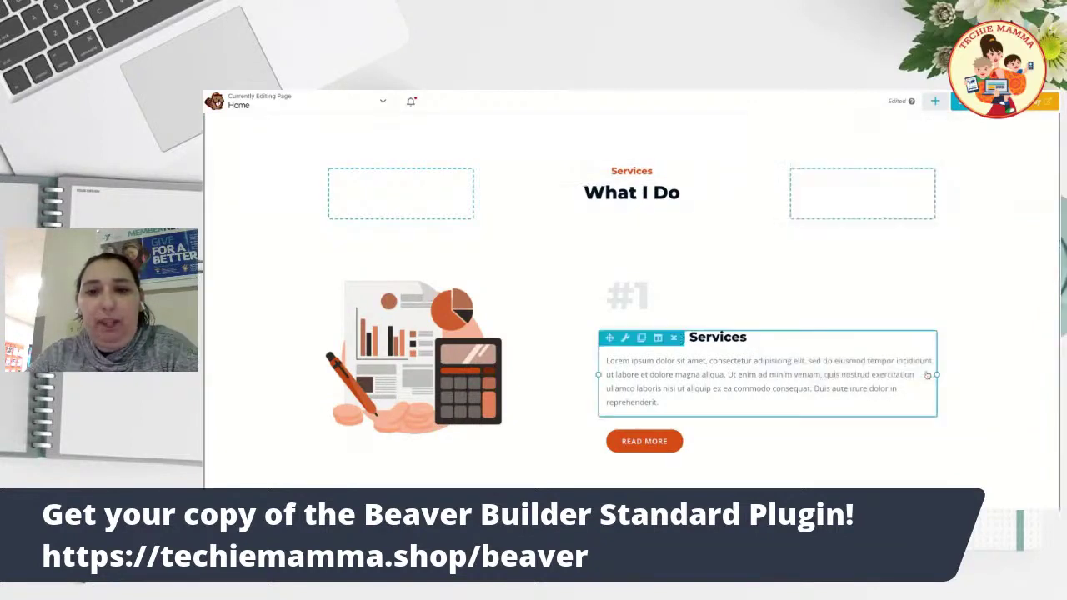
Check the Accounting Services heading settings unchanged, then bring up the modules list.
left_click(731, 374)
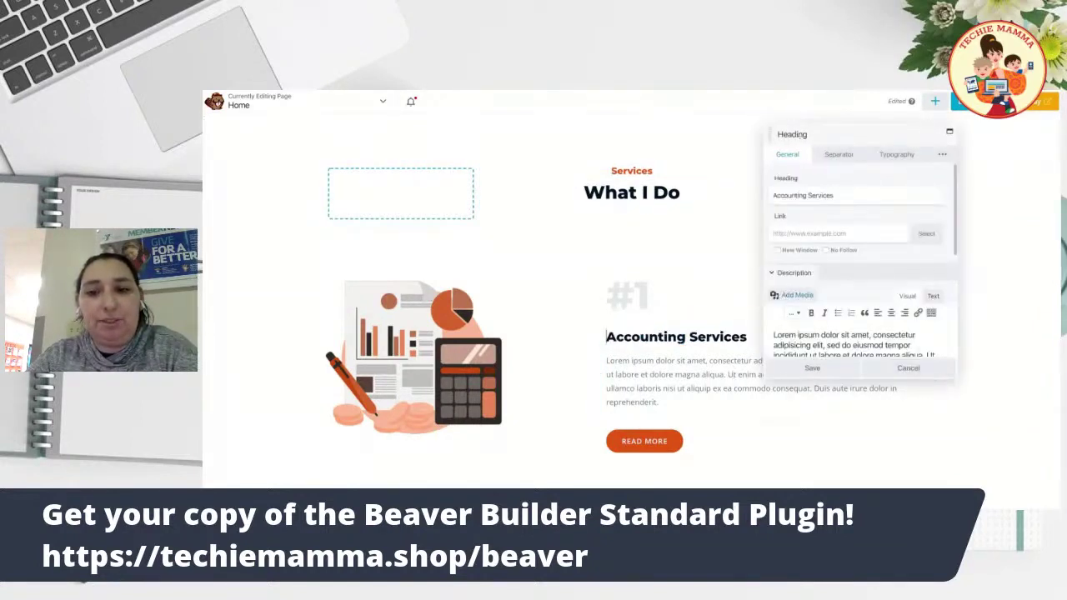
left_click(910, 368)
scroll(753, 363, "down", 3)
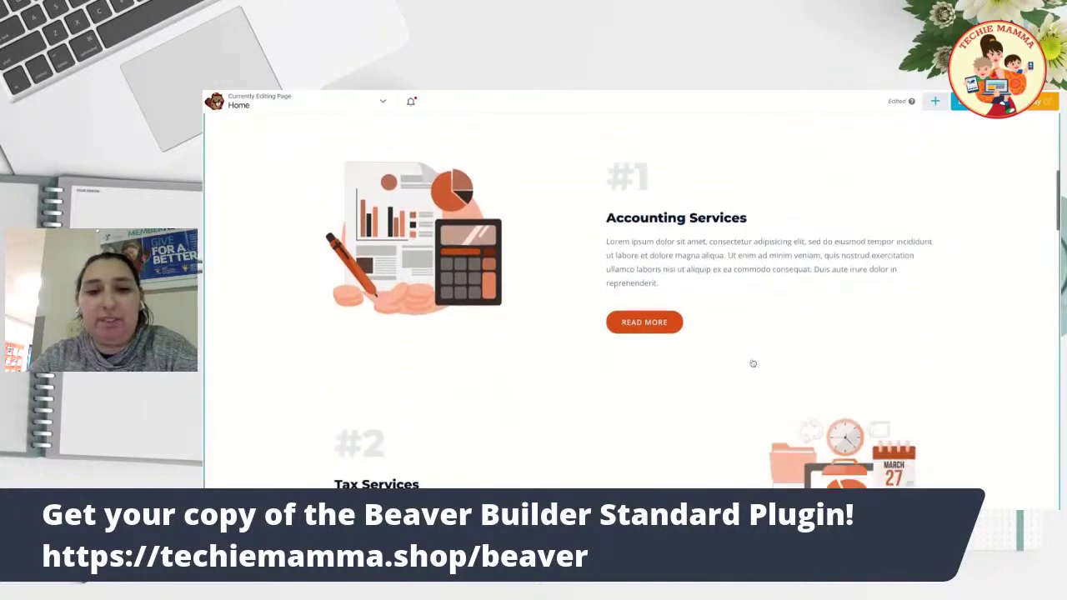
scroll(752, 364, "down", 3)
left_click(935, 101)
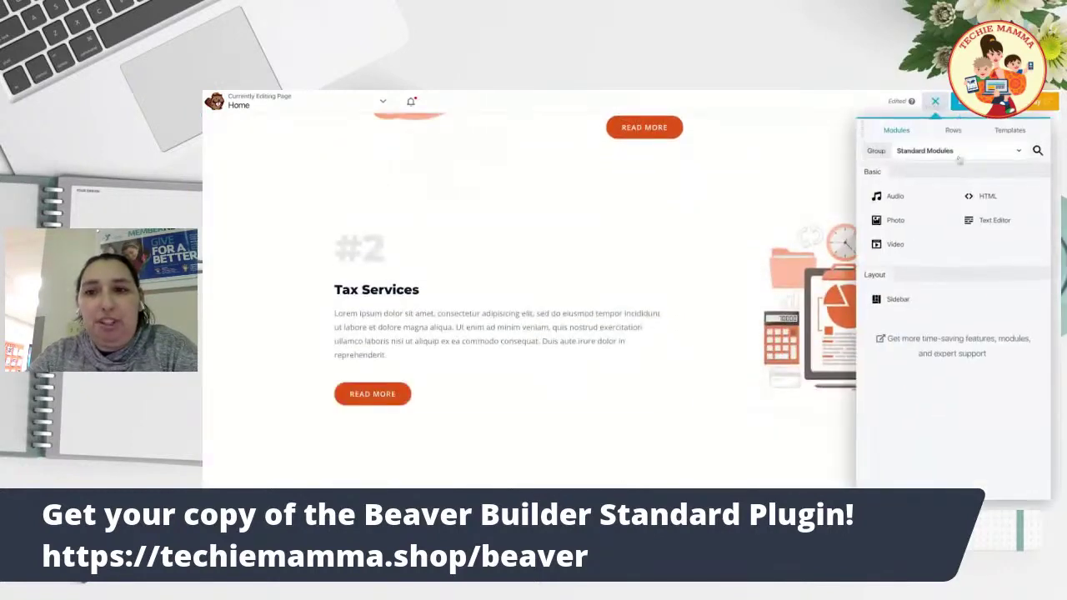
Add a Text Editor above Tax Services' READ MORE with three pasted Lorem ipsum paragraphs, and save.
left_click_drag(993, 226, 550, 231)
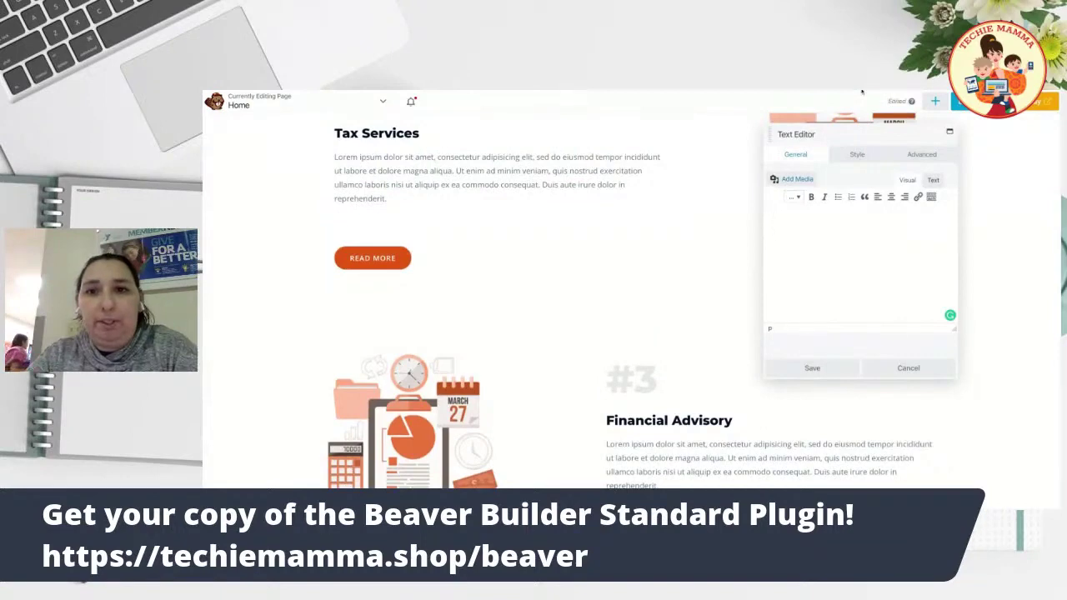
type("Morbi fringilla convallis sapien, id pulvinar odio volutpat. Sed haec quis possit intrepidus aestimare tellus. Cras mattis iudicium purus sit amet fermentum. Curabitur blandit tempus ardua ridiculus sed magna. Tu quoque, Brute, fili mi, nihil timor populi, nihil! Praeterea iter est quasdam res quas ex communi. Phasellus laoreet lorem vel dolor tempus vehicula. Fictum, deserunt mollit anim laborum astutumque! Pellentesque habitant morbi tristique senectus et netus. Tityre, tu patulae recubans sub tegmine fagi dolor. Nihilne te nocturnum praesidium Palati, nihil urbis vigiliae. Prima luce, cum quibus mons aliud consensu ab eo. Quis aute iure reprehenderit in voluptate velit esse. Unam incolunt Belgae, aliam Aquitani, tertiam. Donec sed odio operae, eu vulputate felis rhoncus. Etiam habebis sem dicantur magna mollis euismod.")
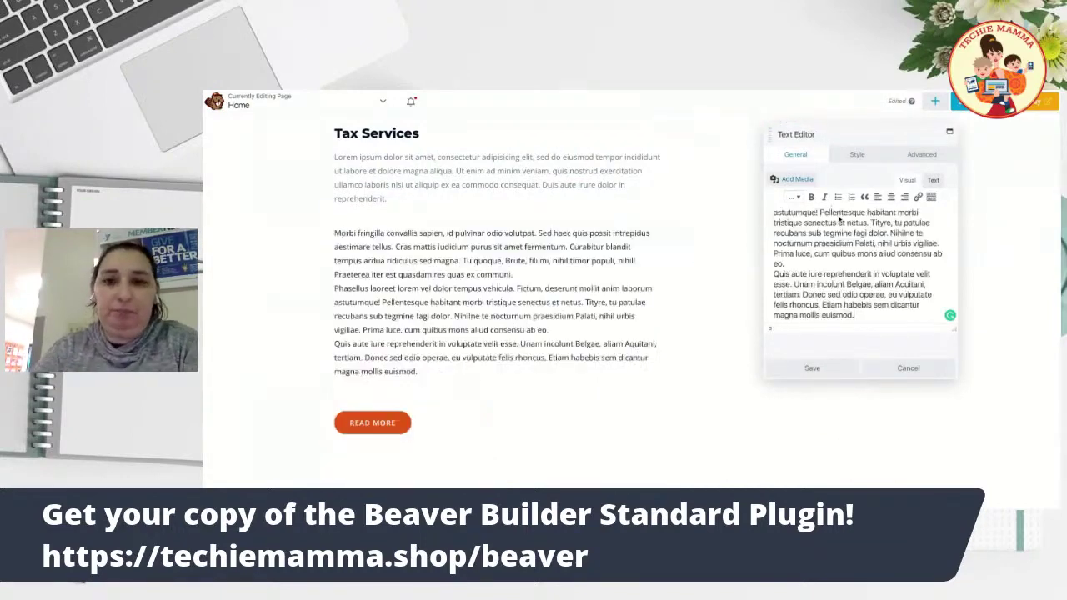
left_click(810, 369)
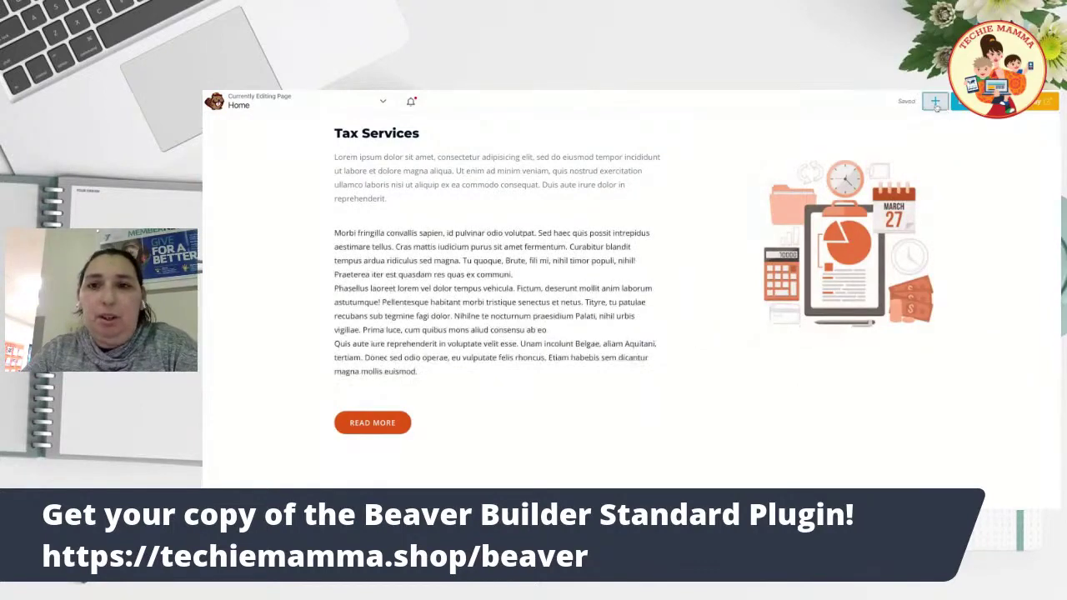
left_click(935, 102)
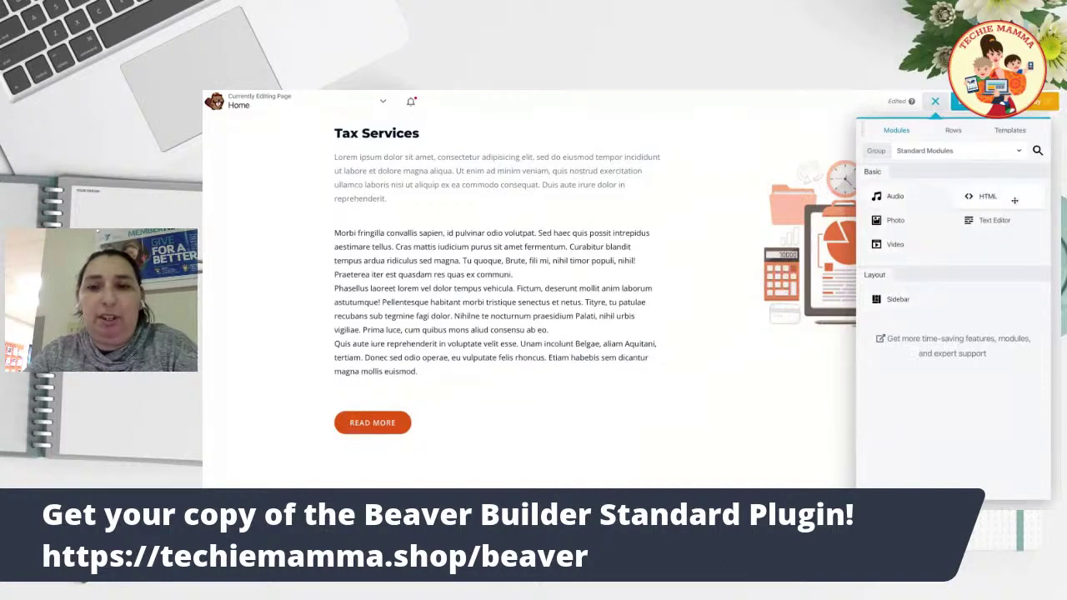
Filter the module library to UABB Modules and browse Button, Flip Box, Heading, Info List and Slide Box.
left_click(942, 151)
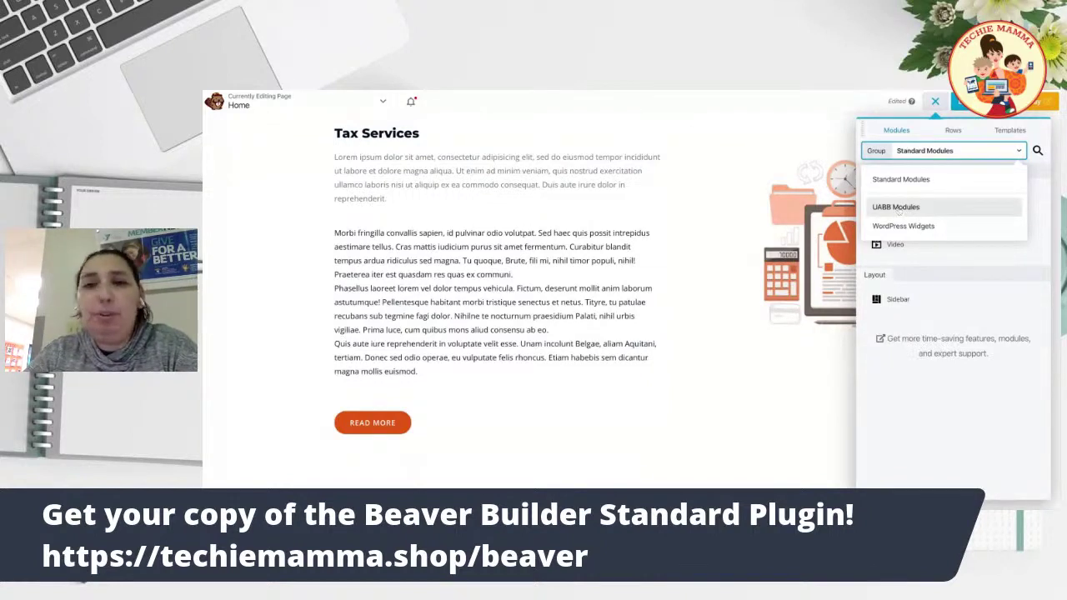
left_click(897, 207)
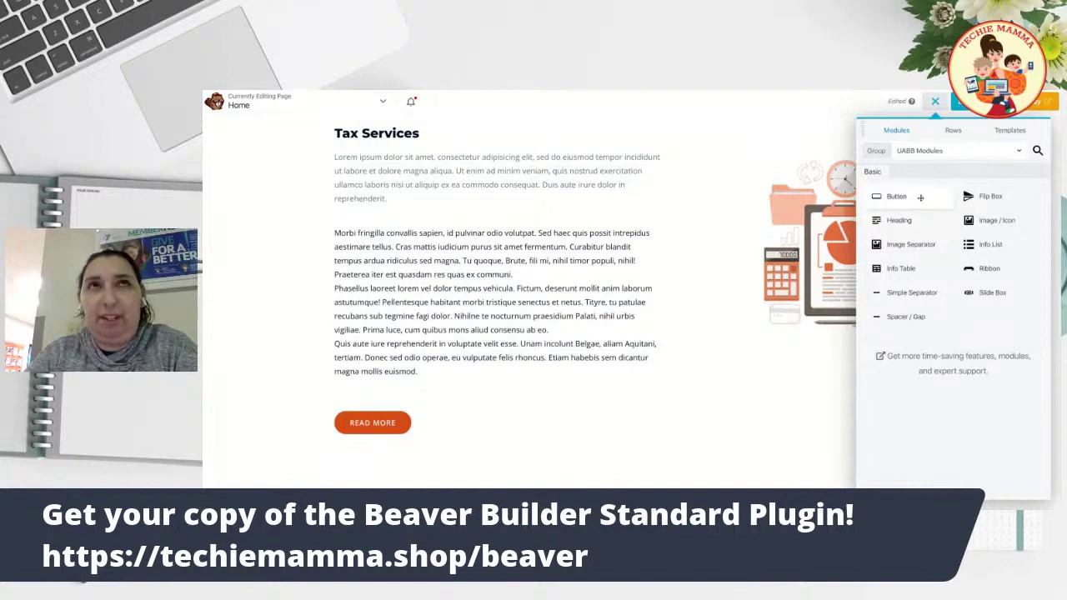
left_click(953, 131)
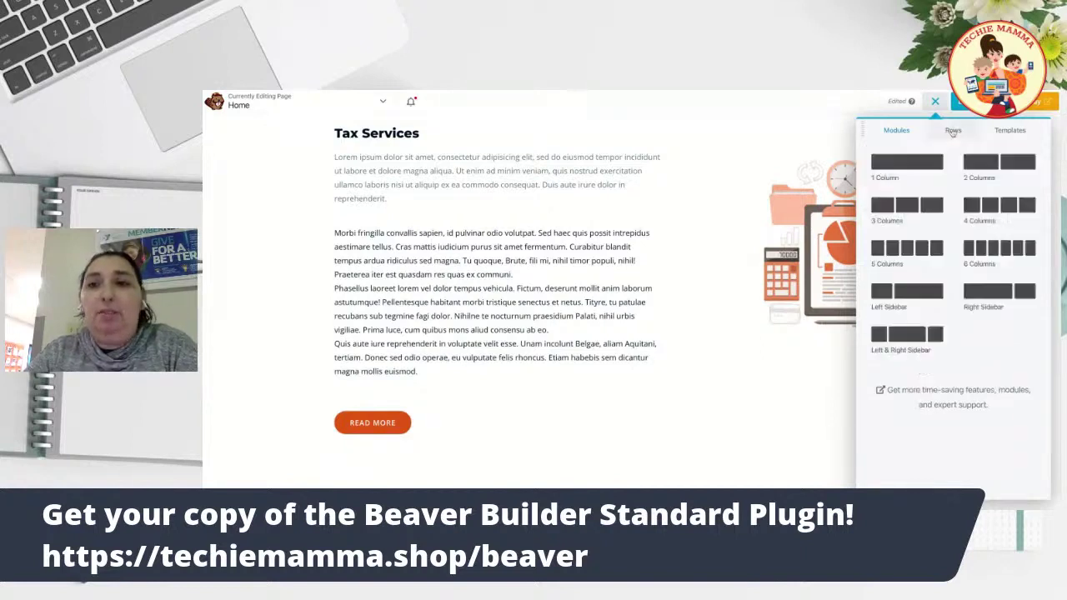
left_click(885, 132)
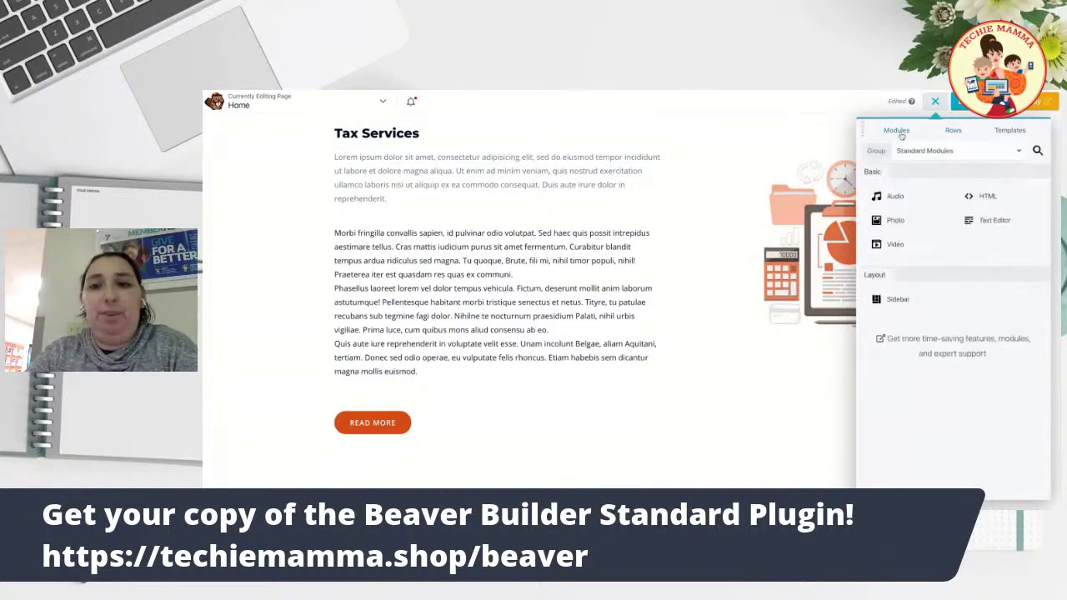
scroll(533, 292, "down", 2)
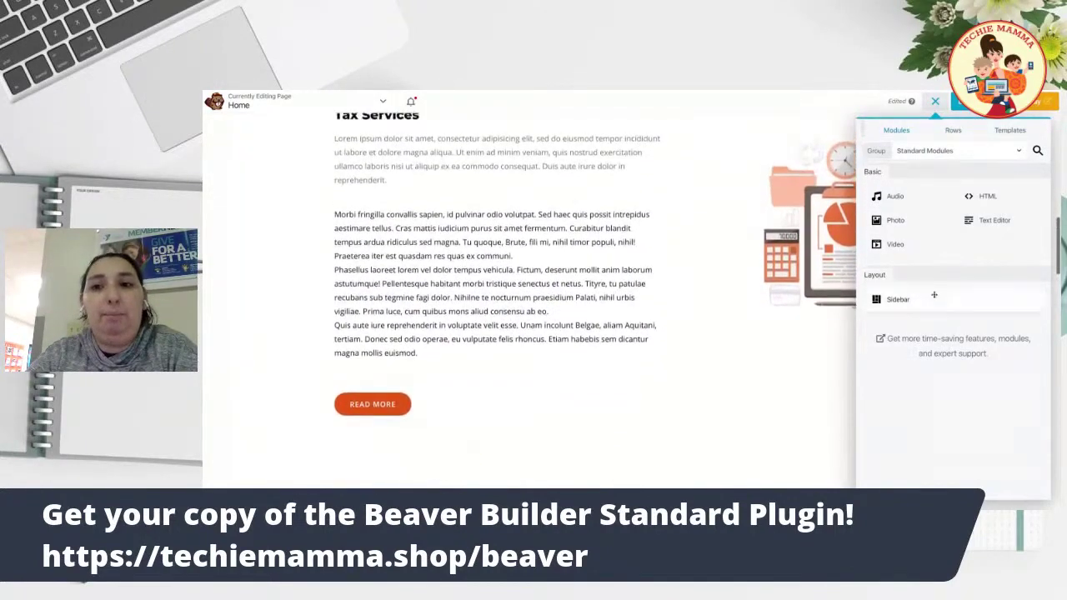
left_click(946, 155)
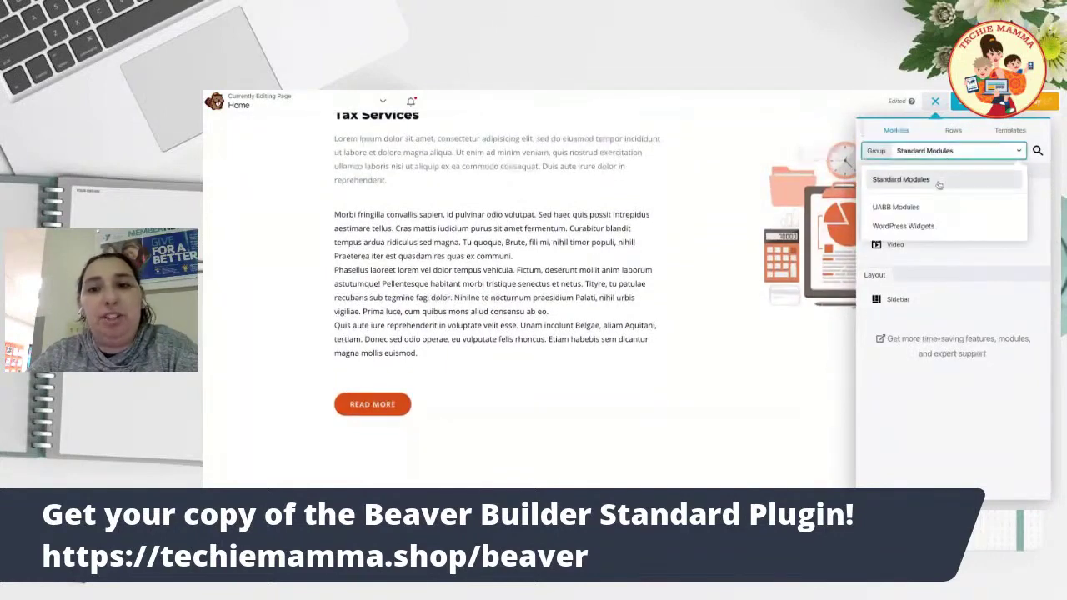
left_click(936, 206)
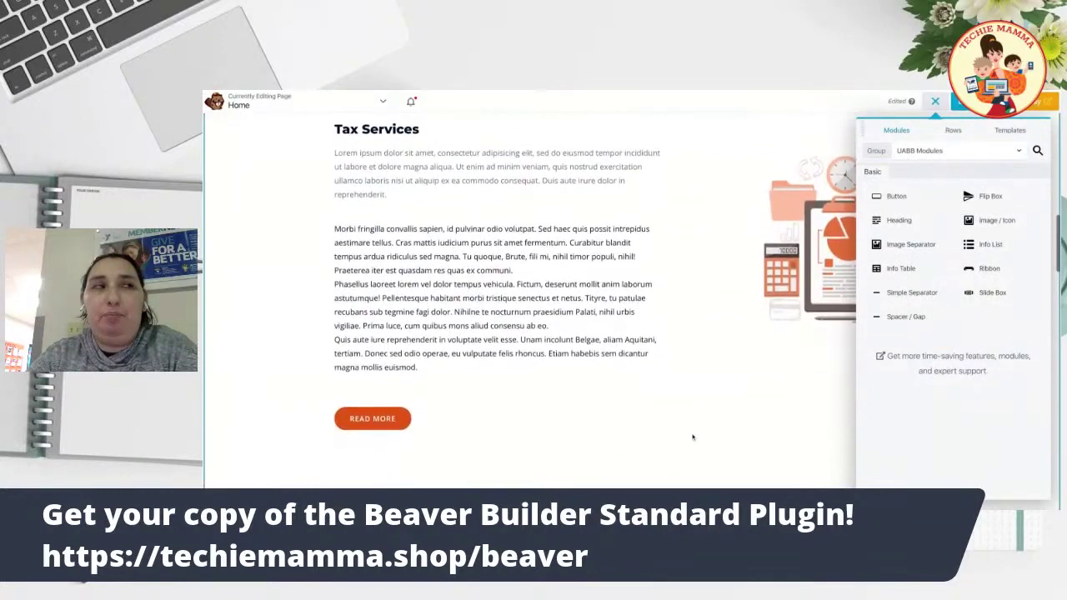
scroll(549, 366, "down", 2)
scroll(544, 356, "down", 3)
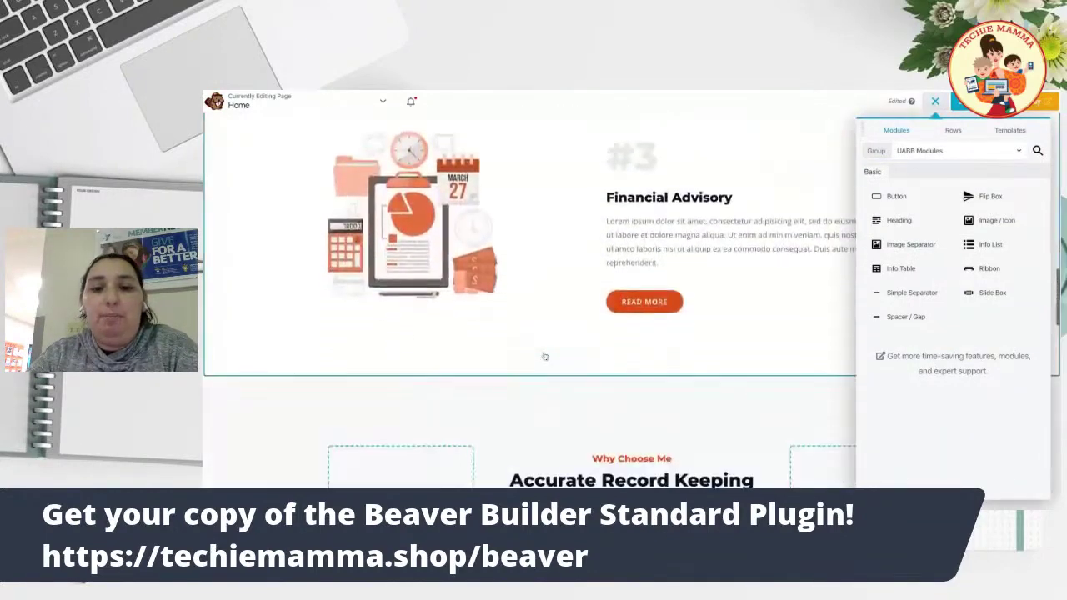
scroll(543, 357, "down", 3)
scroll(542, 335, "down", 3)
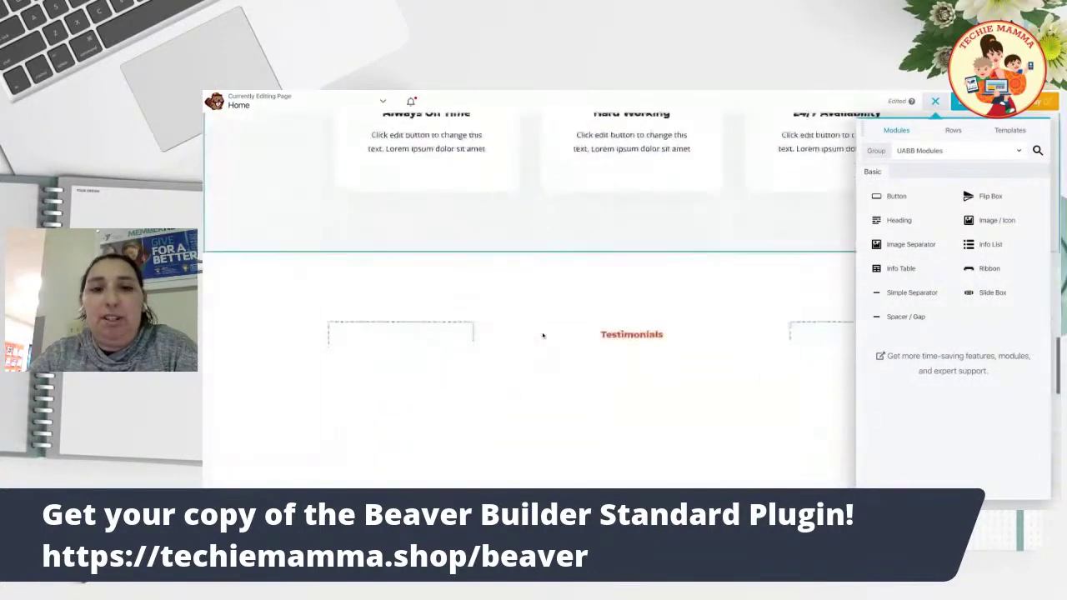
scroll(542, 334, "up", 2)
Open the Always On Time list item for editing and review its icon settings.
left_click(445, 262)
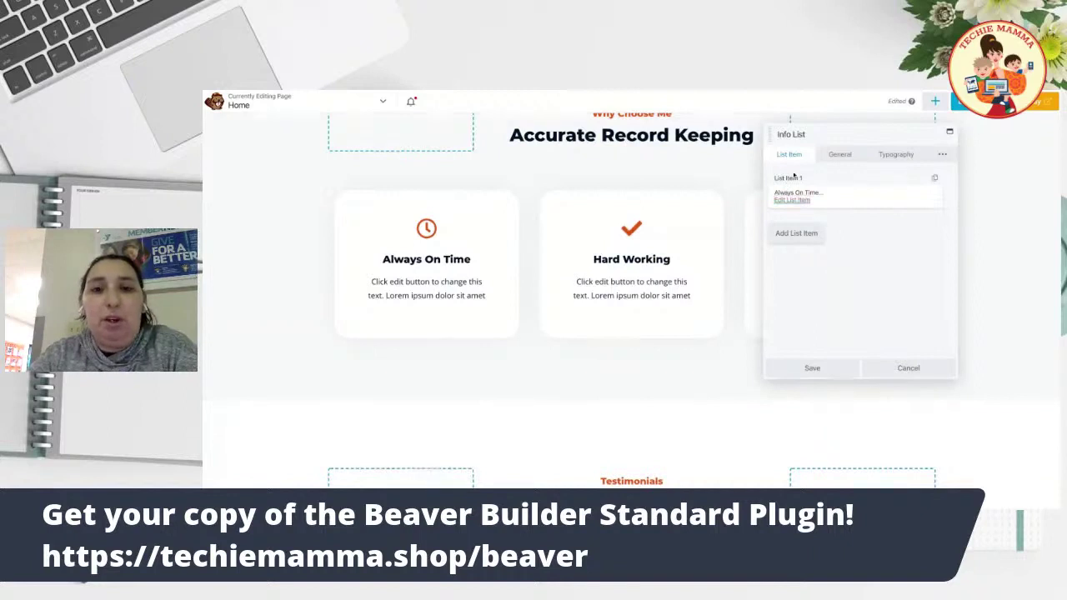
left_click(790, 200)
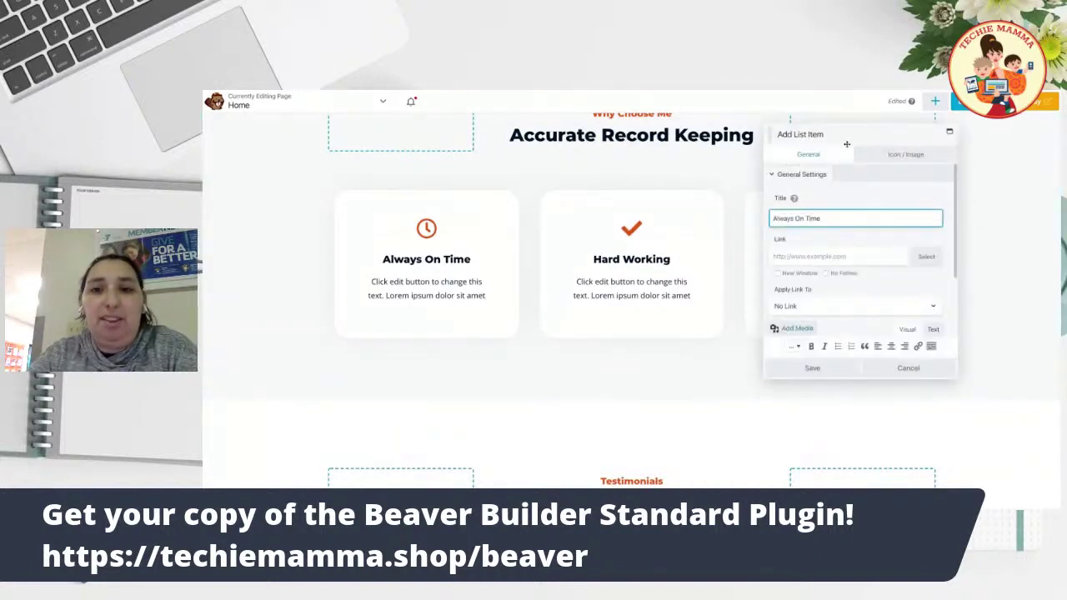
left_click_drag(871, 130, 687, 113)
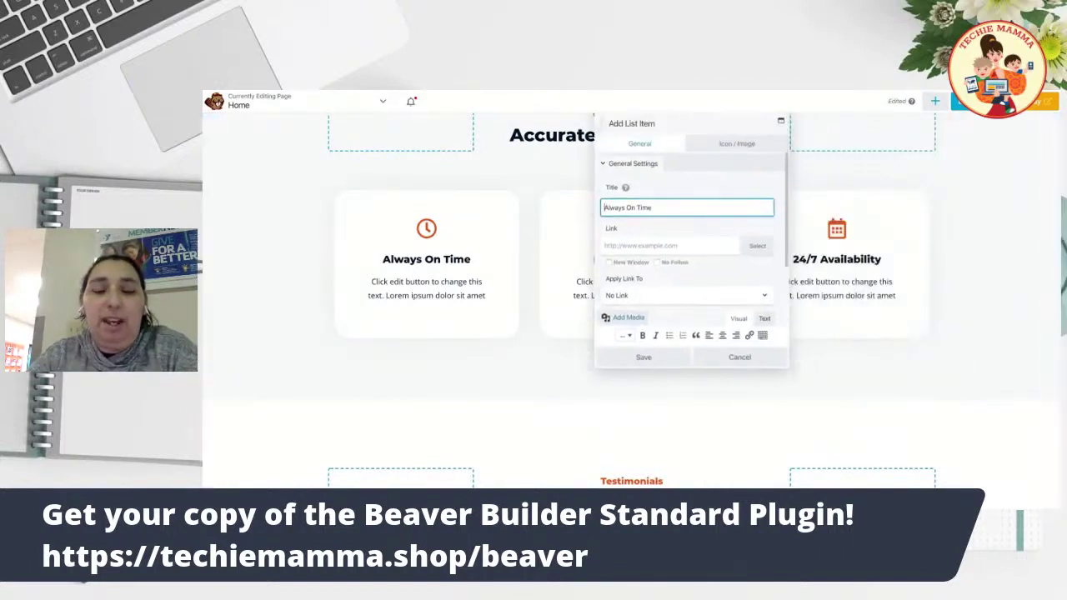
scroll(653, 209, "down", 2)
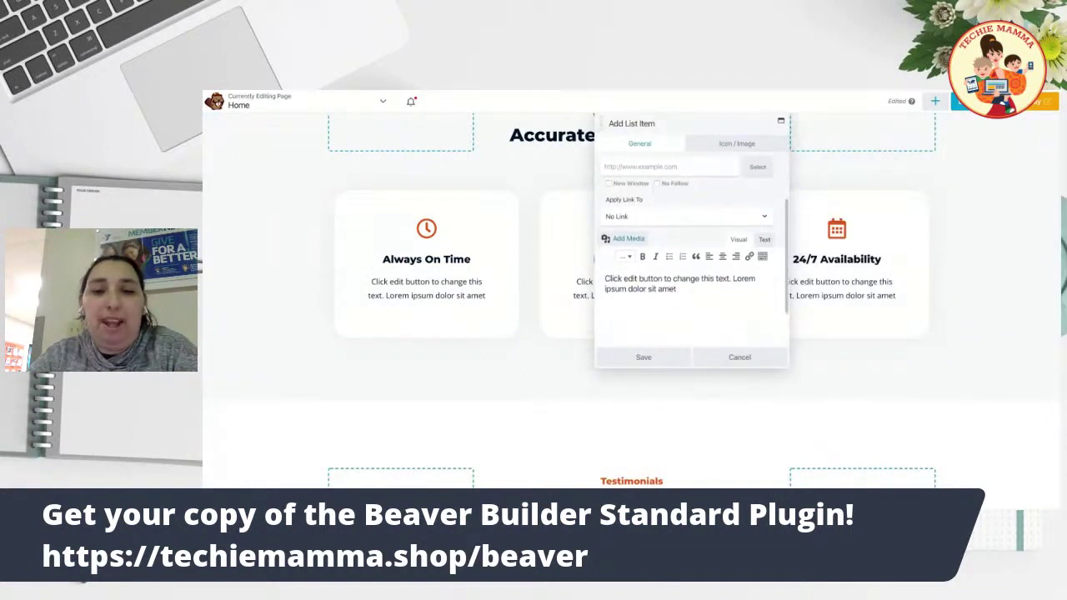
scroll(651, 163, "down", 1)
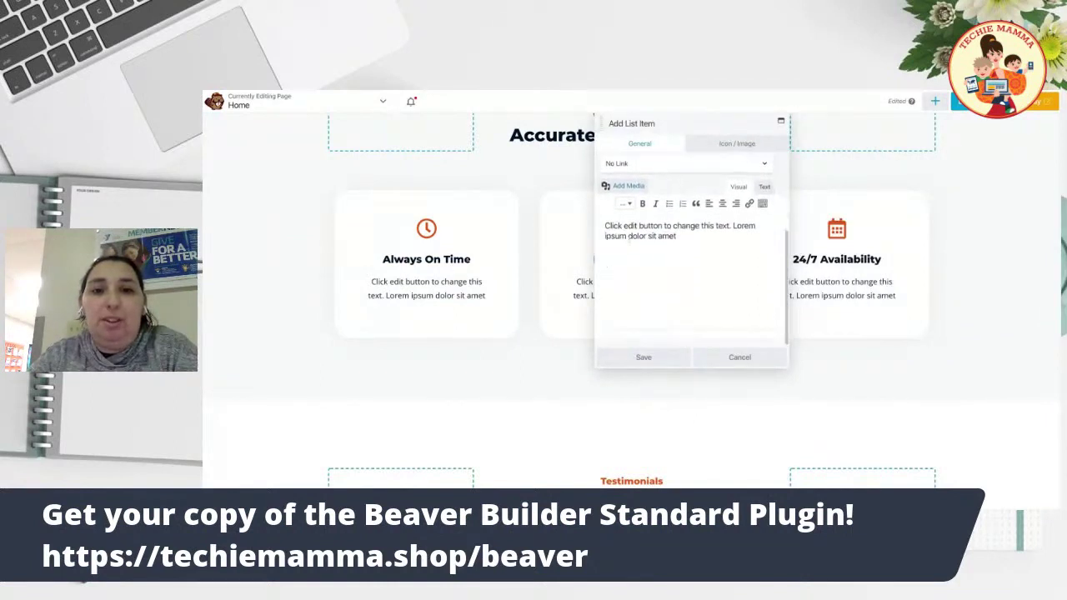
scroll(652, 236, "up", 3)
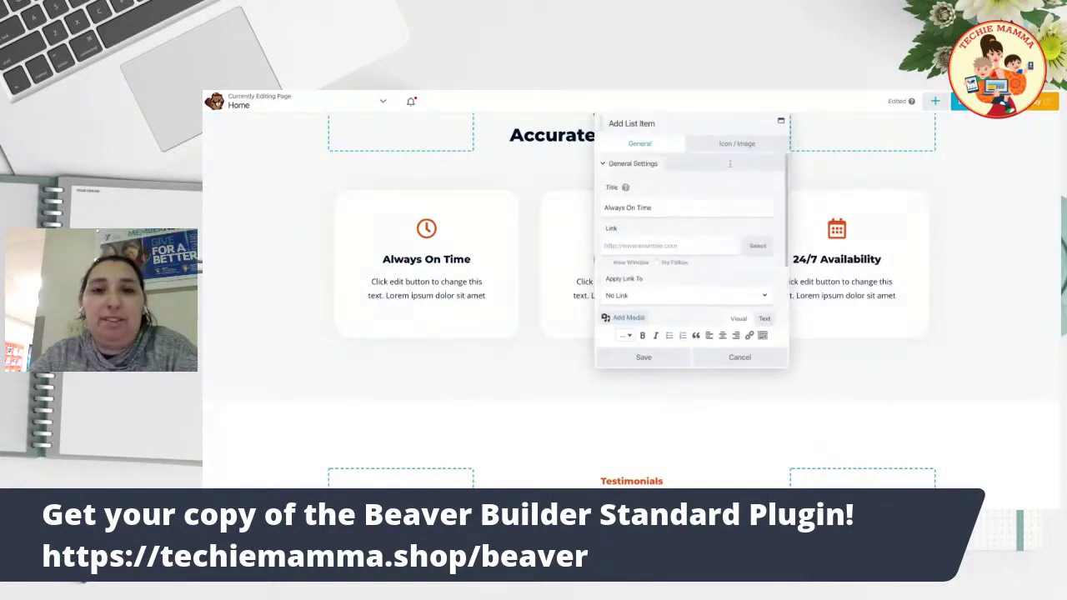
left_click(735, 140)
scroll(690, 233, "down", 1)
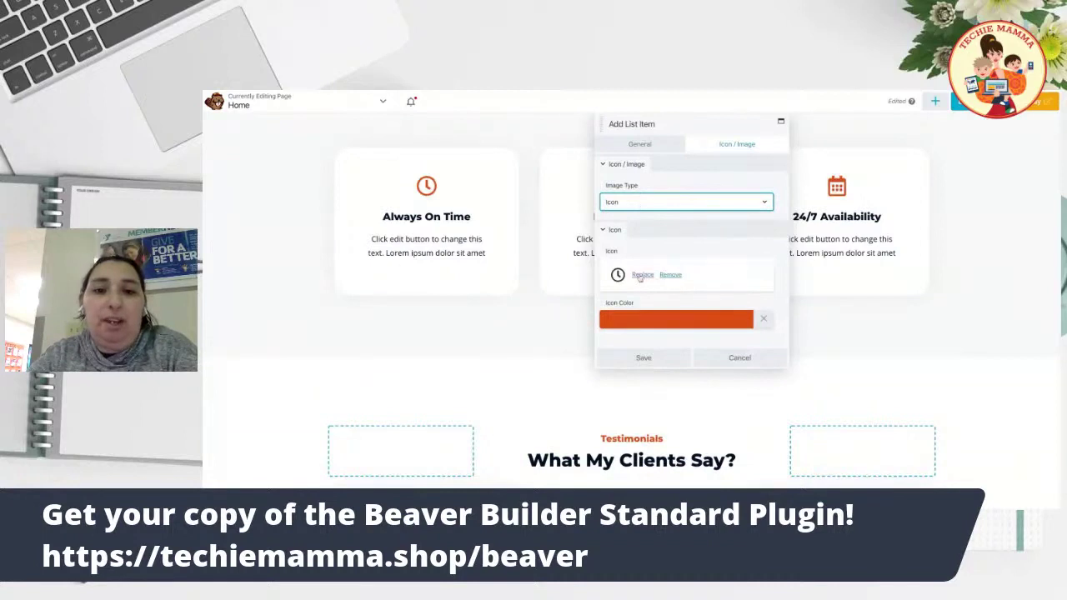
scroll(639, 277, "down", 1)
scroll(644, 278, "up", 2)
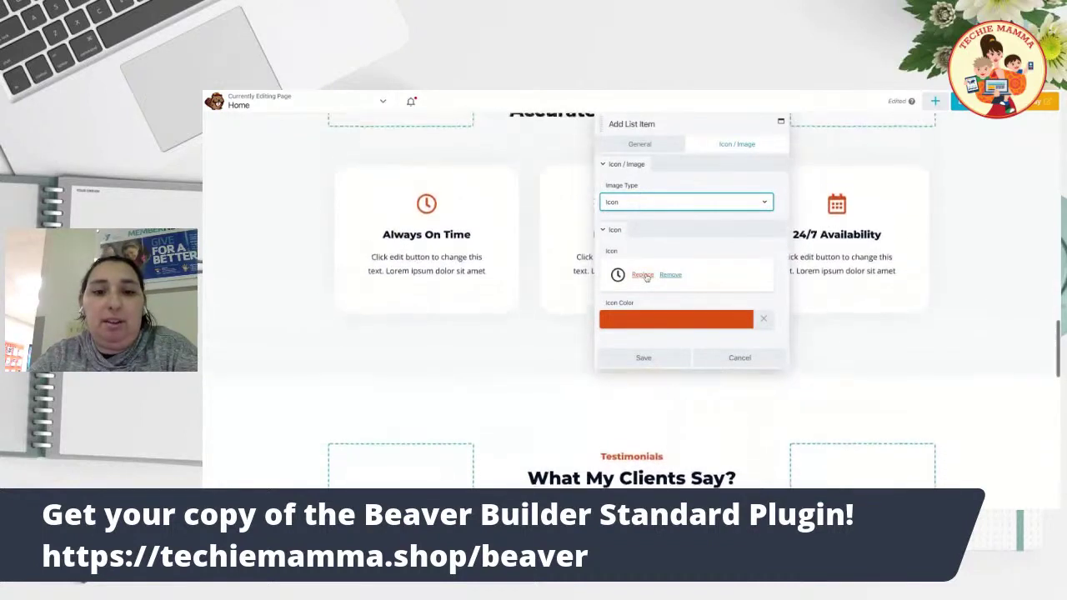
scroll(645, 277, "up", 2)
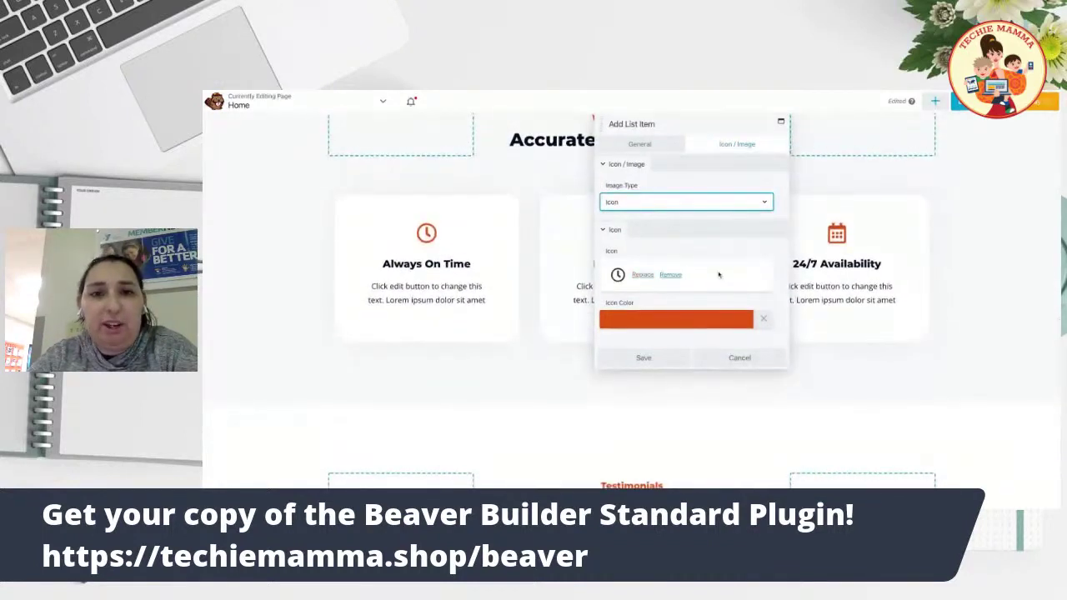
scroll(718, 274, "down", 1)
Give the item a # link applied to the List Title, and save.
left_click(640, 144)
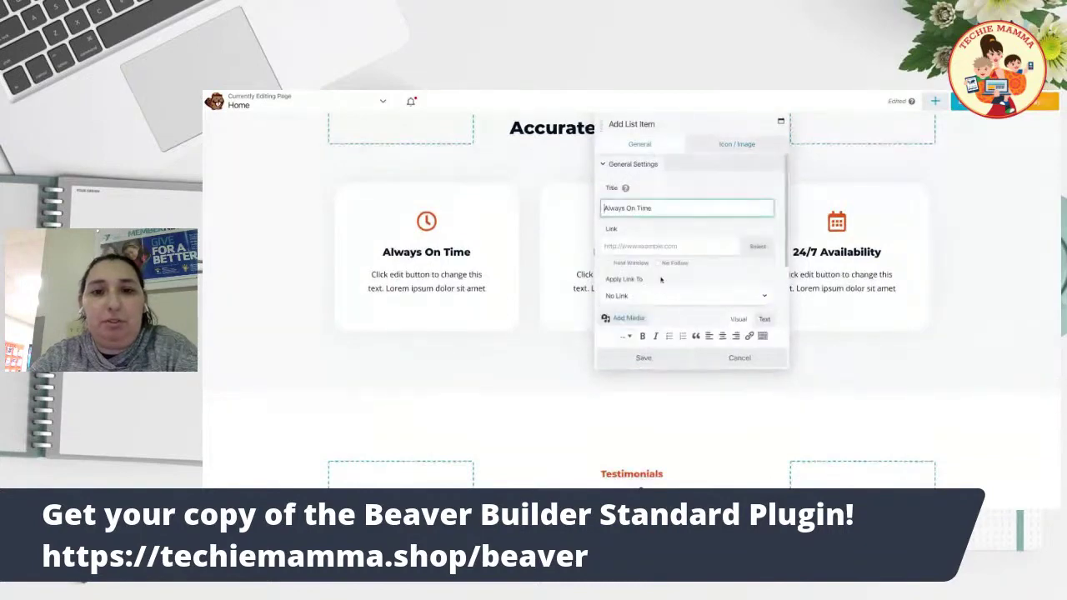
scroll(661, 279, "down", 1)
left_click(626, 211)
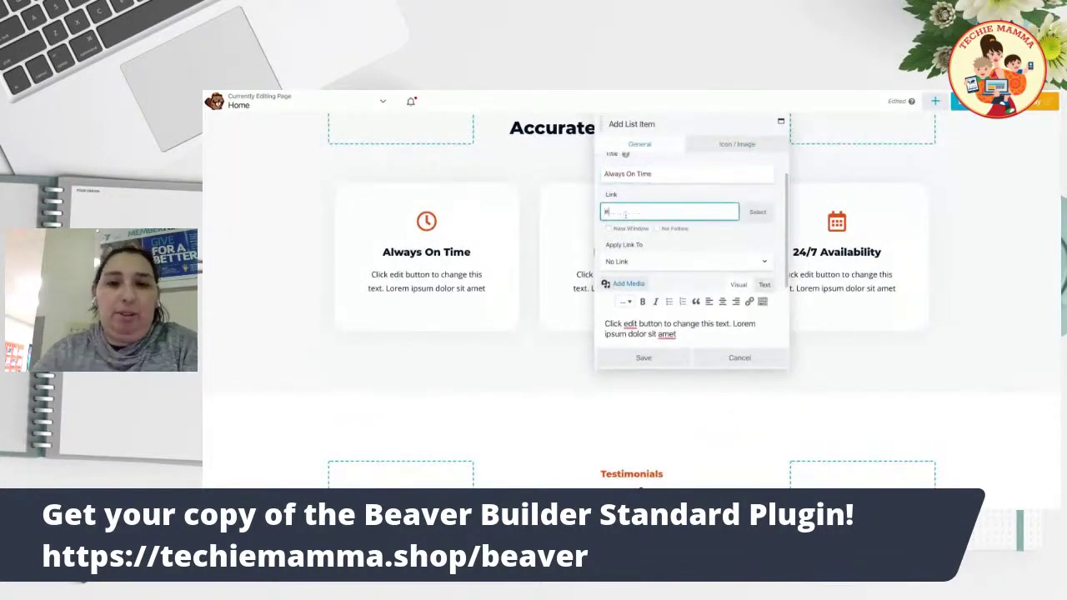
left_click(648, 261)
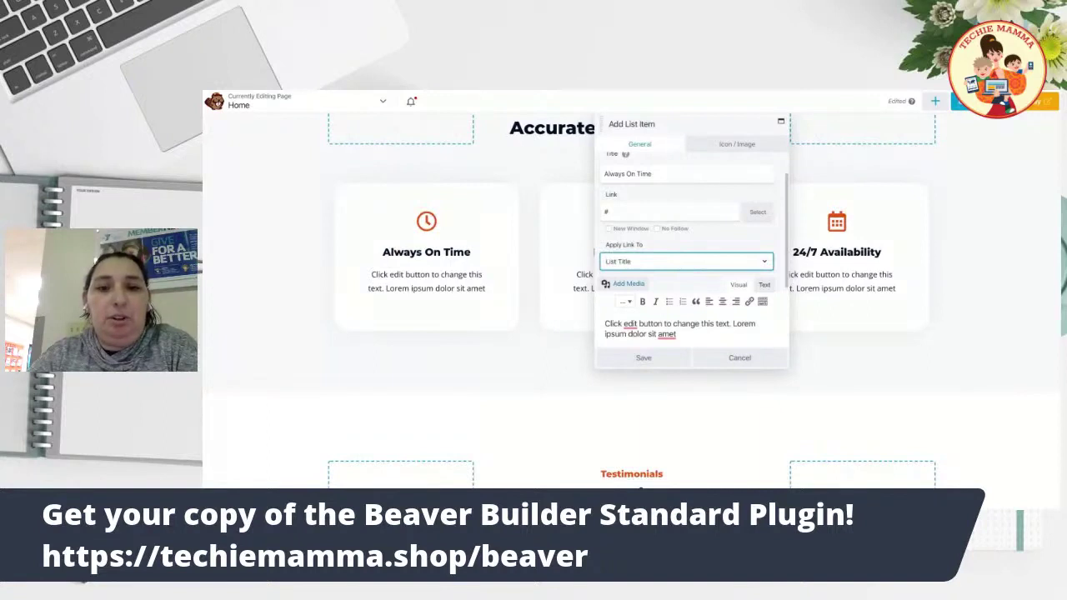
scroll(661, 273, "down", 1)
scroll(660, 273, "up", 2)
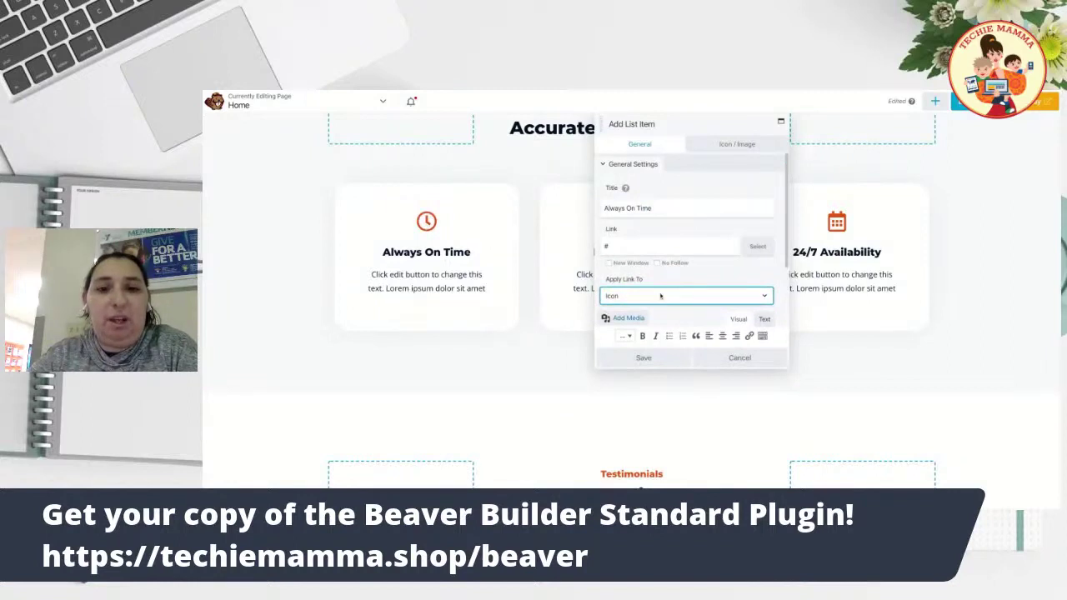
left_click(643, 358)
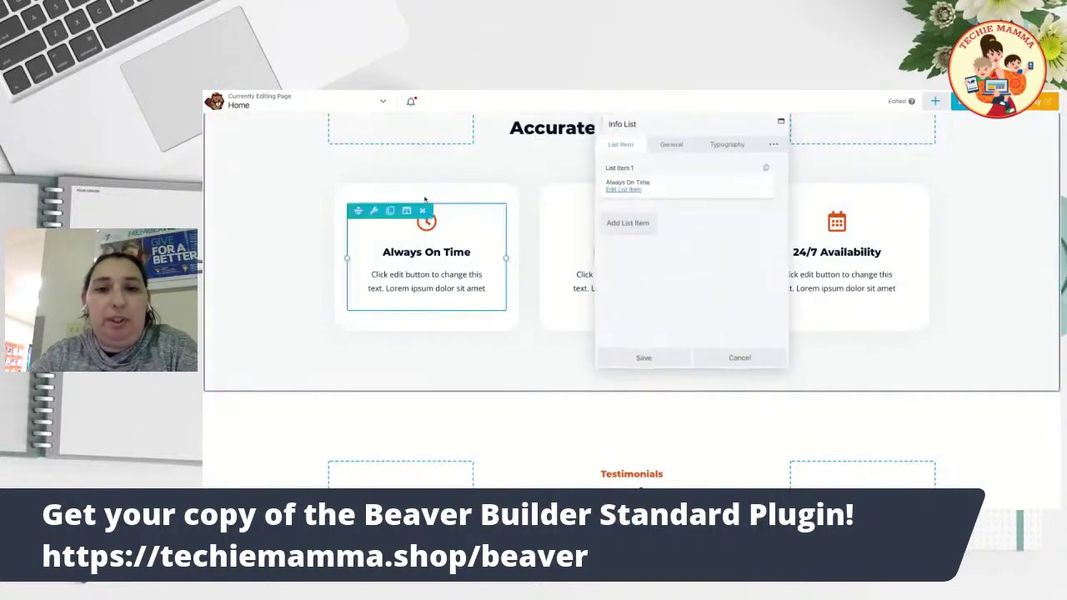
Confirm the Always On Time item's List Title link setting and save it again.
left_click(624, 189)
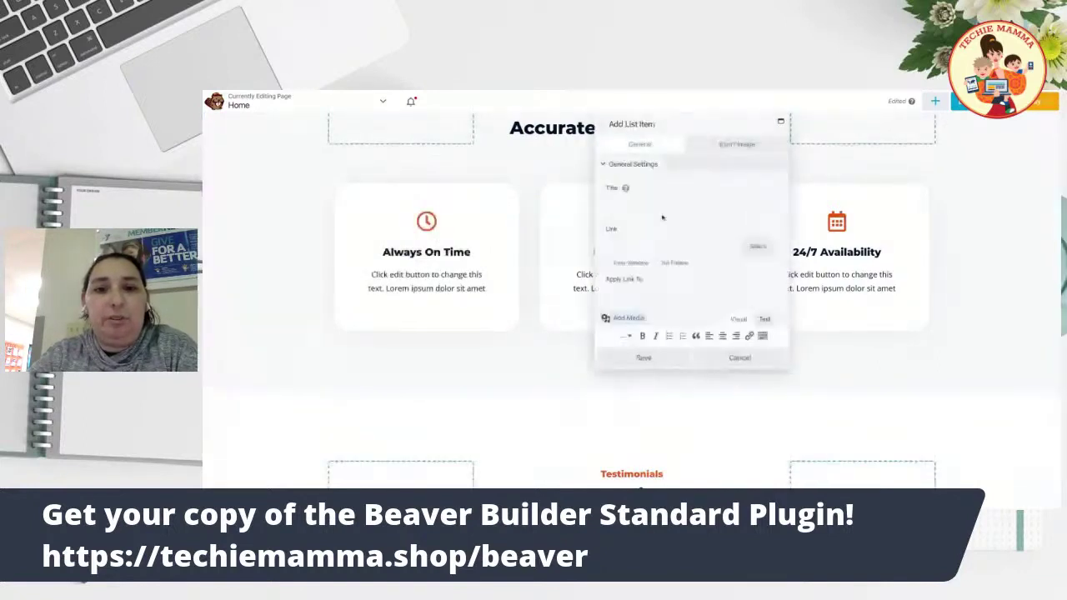
left_click(655, 256)
left_click(659, 357)
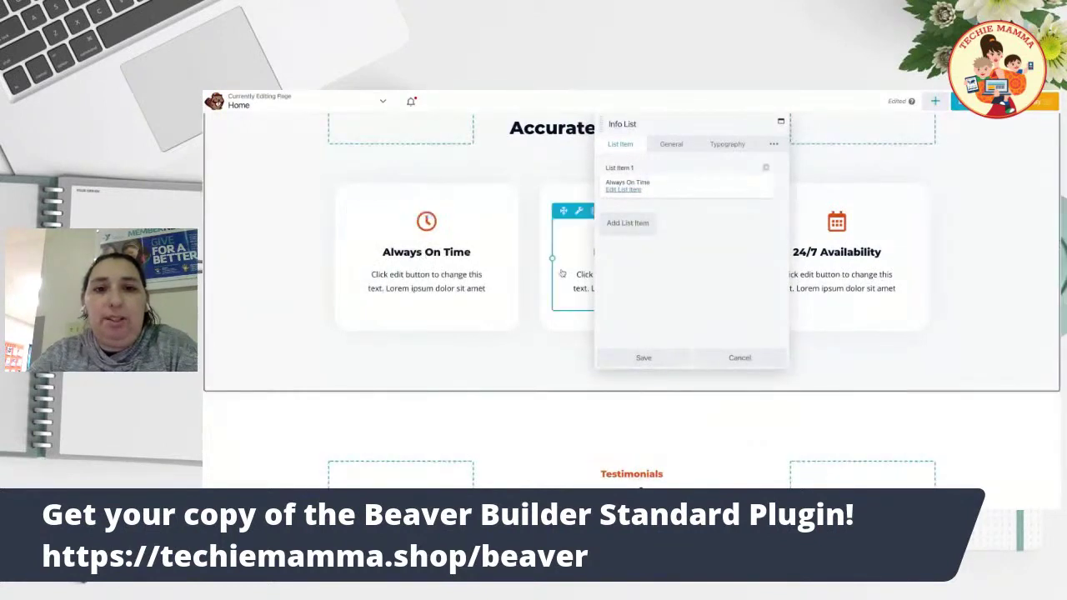
Duplicate the Always On Time item, then delete the Hard Working module and its empty column.
left_click(766, 168)
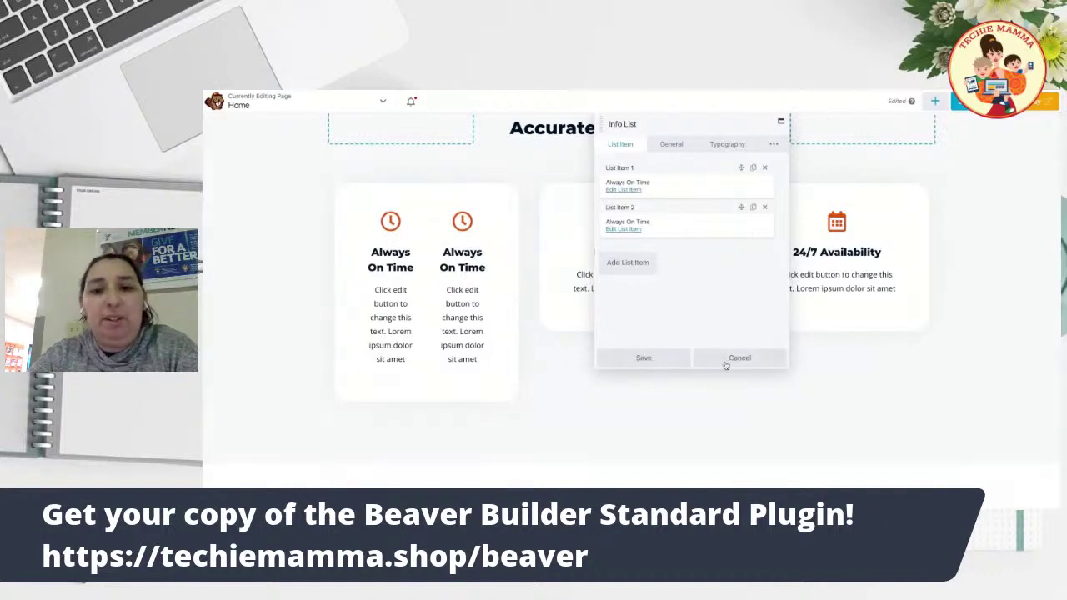
left_click(644, 358)
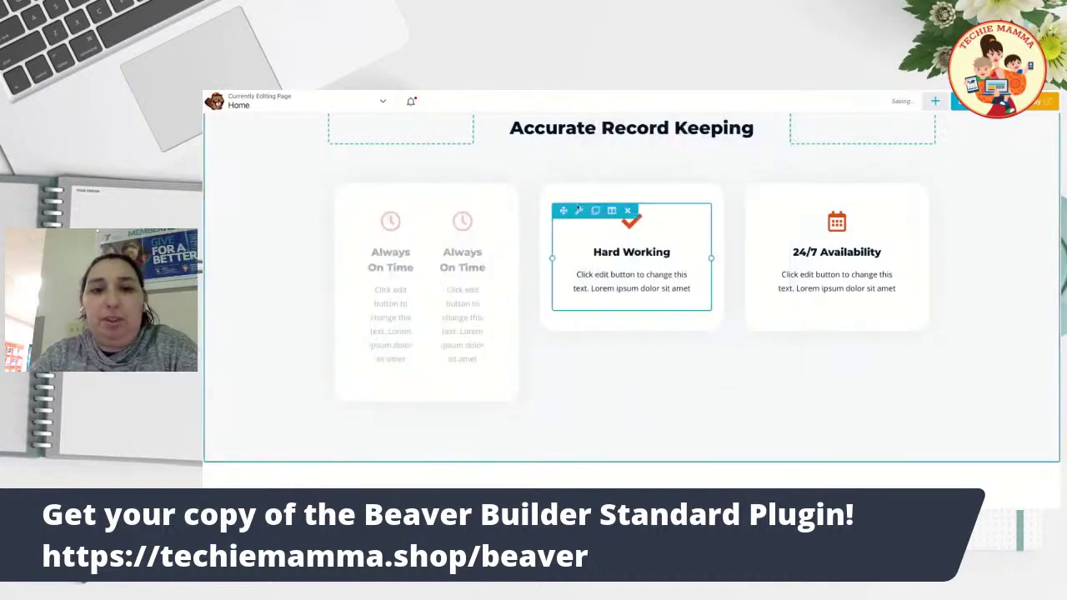
left_click(628, 212)
left_click(594, 185)
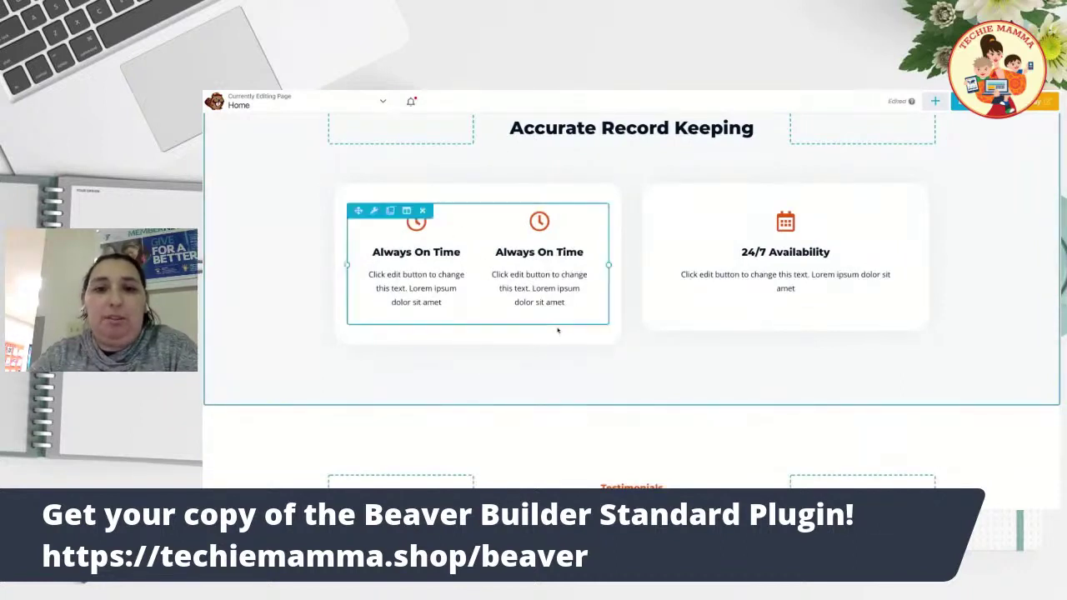
Inspect the right testimonial's text and the last client logo settings, closing both unchanged.
scroll(861, 299, "down", 3)
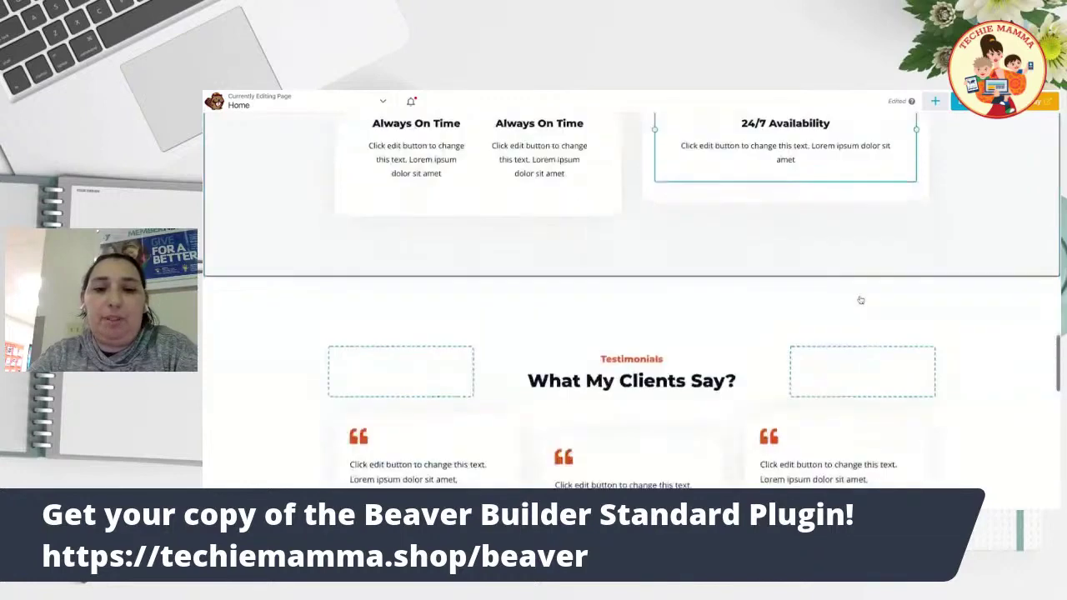
scroll(861, 300, "down", 5)
scroll(805, 249, "up", 1)
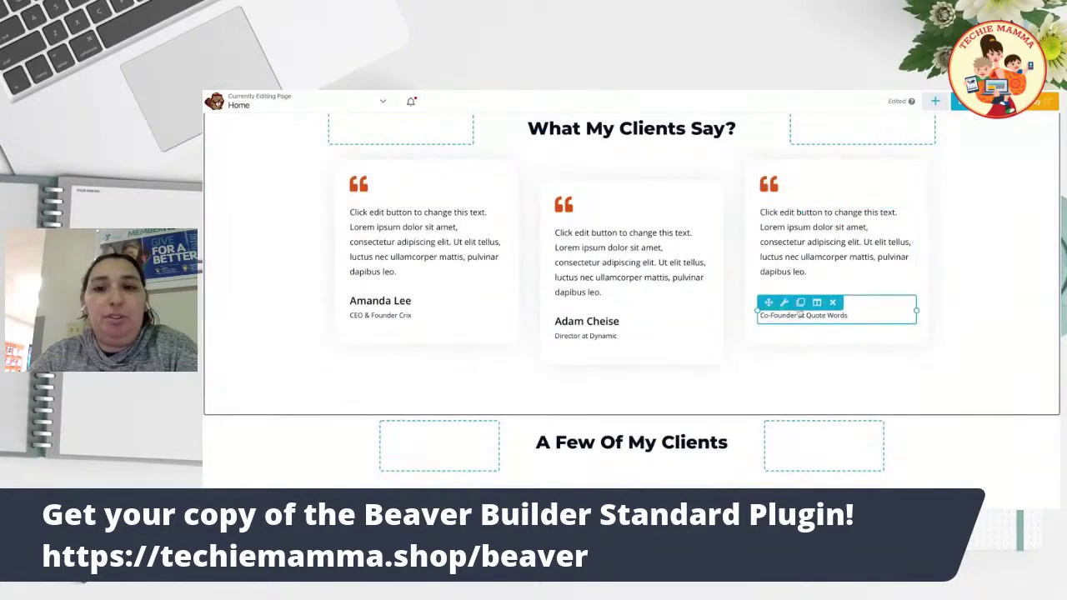
left_click(846, 277)
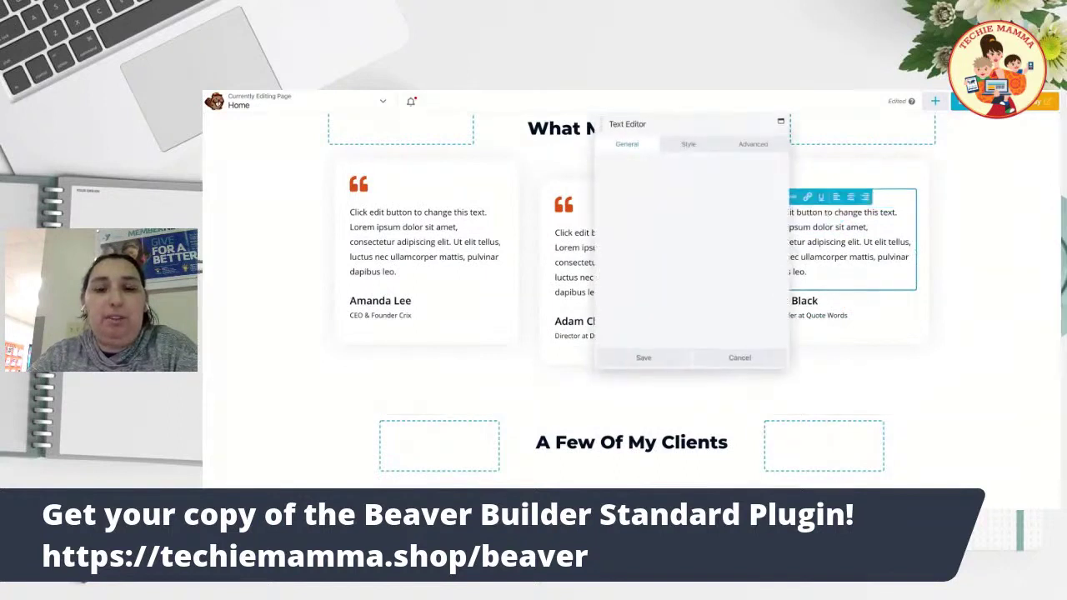
left_click(739, 357)
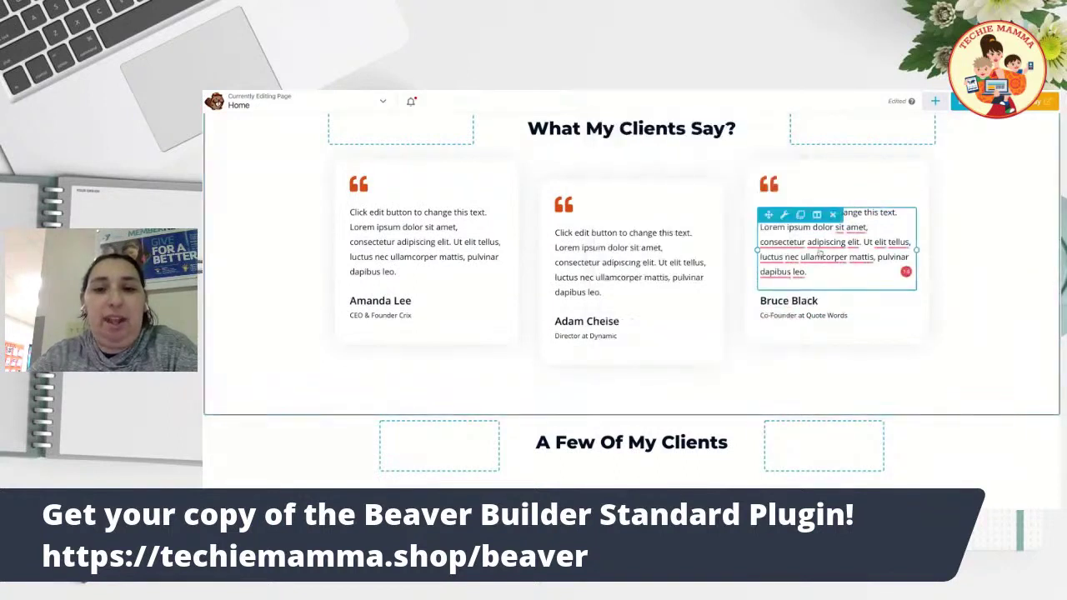
scroll(820, 253, "down", 3)
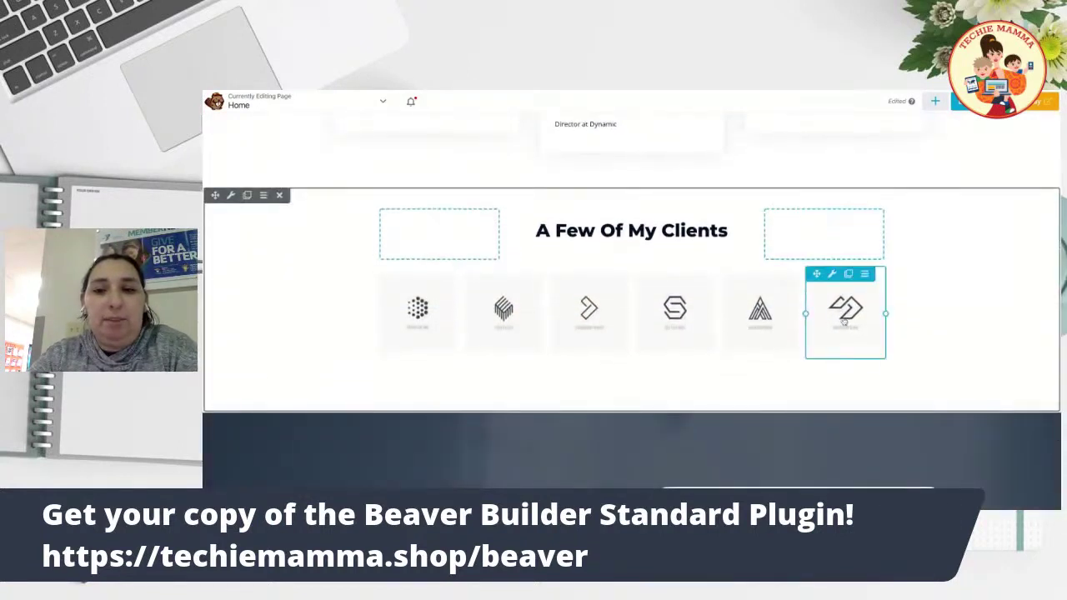
left_click(844, 321)
left_click(739, 357)
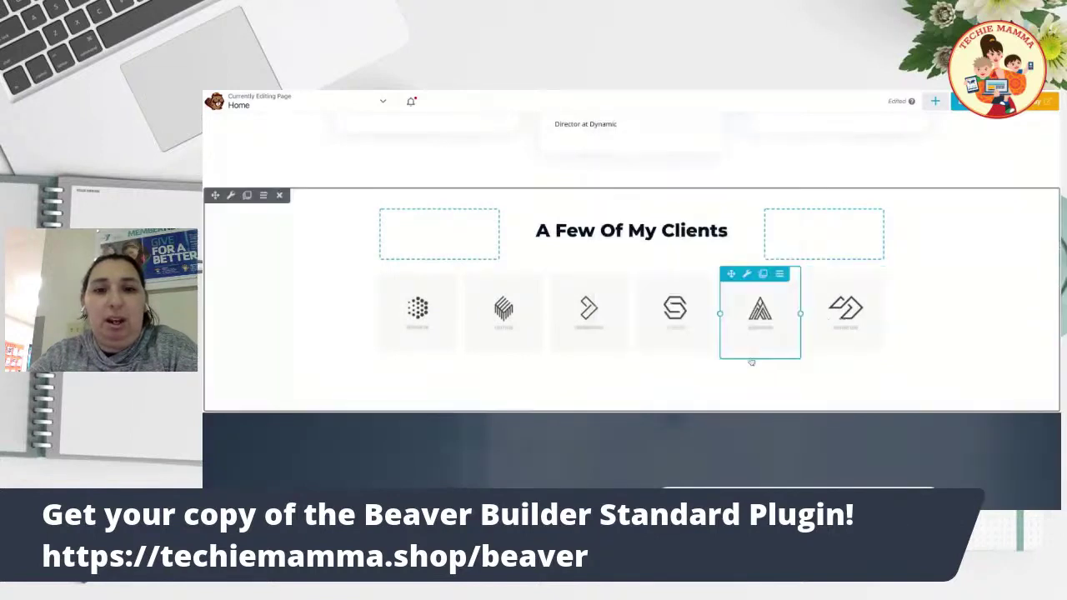
Scroll back up through the page to the hero and Services section.
scroll(741, 268, "down", 10)
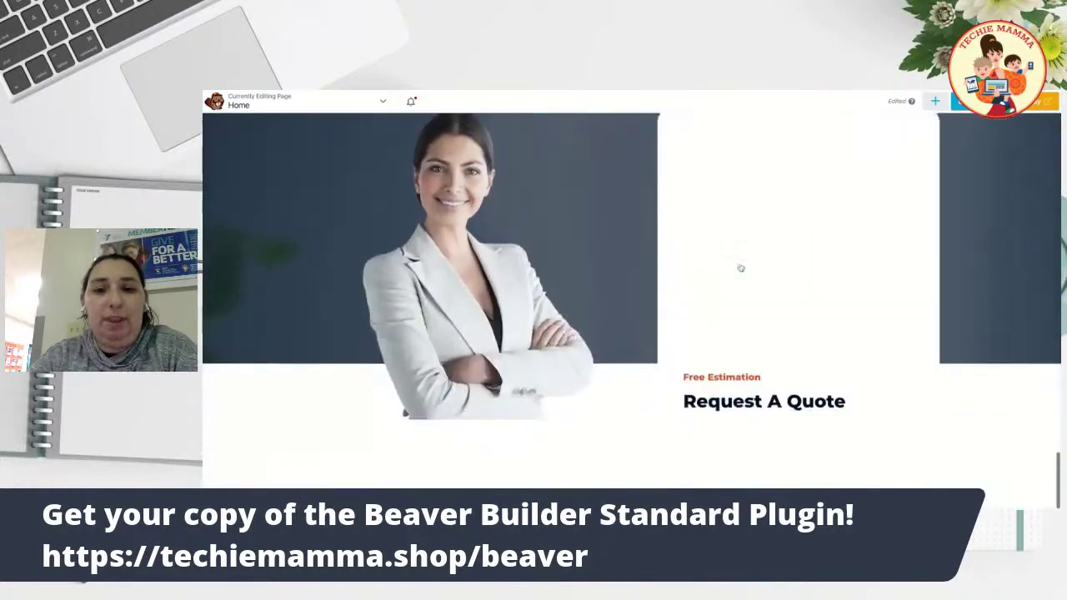
scroll(741, 268, "up", 2)
scroll(743, 270, "down", 2)
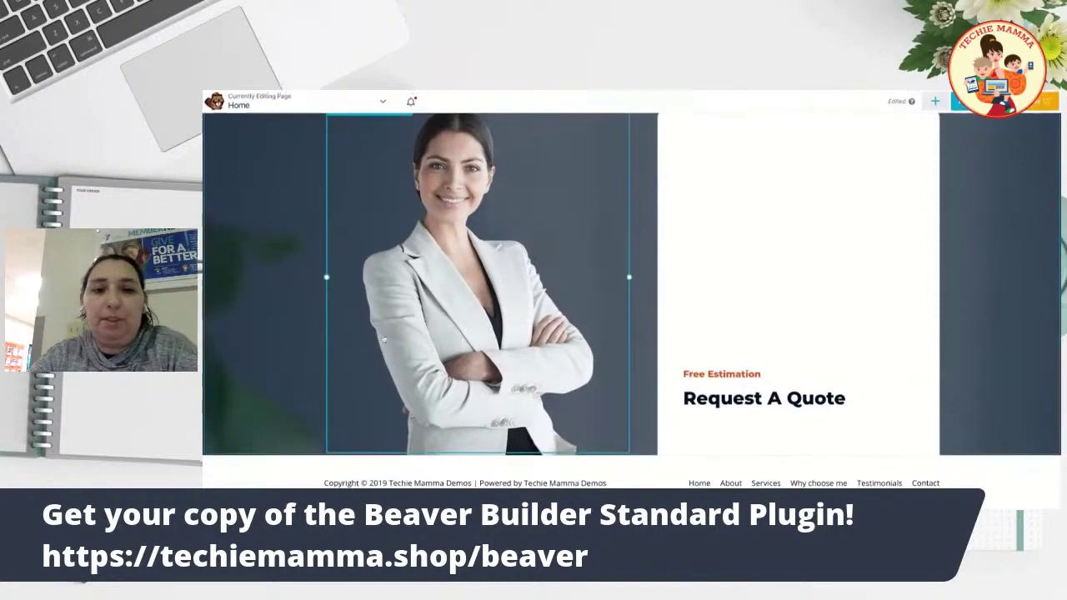
scroll(452, 288, "up", 1)
scroll(453, 288, "down", 1)
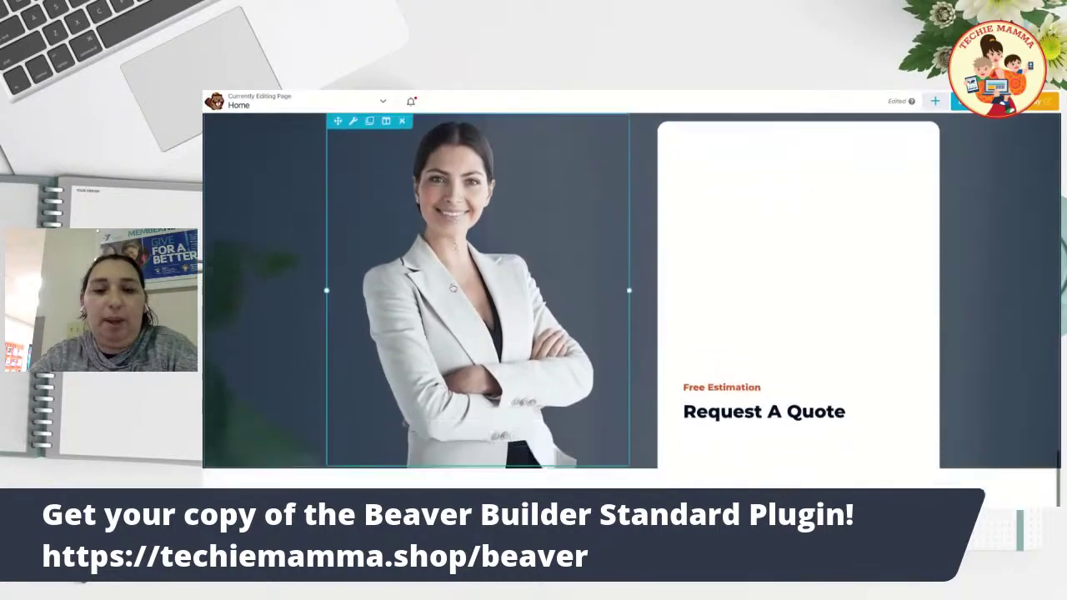
scroll(788, 278, "up", 20)
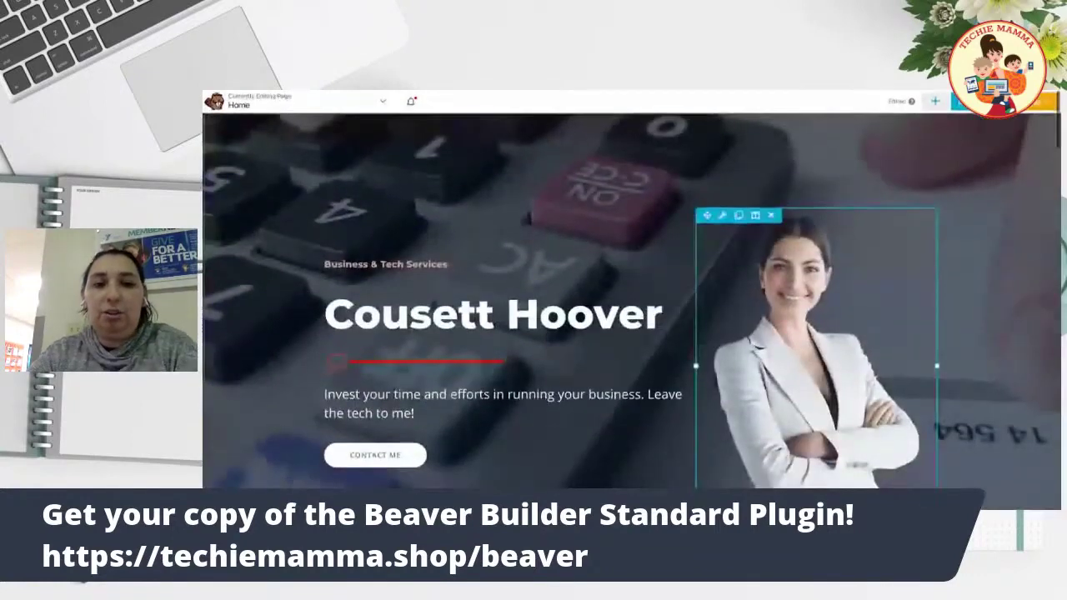
scroll(551, 216, "down", 2)
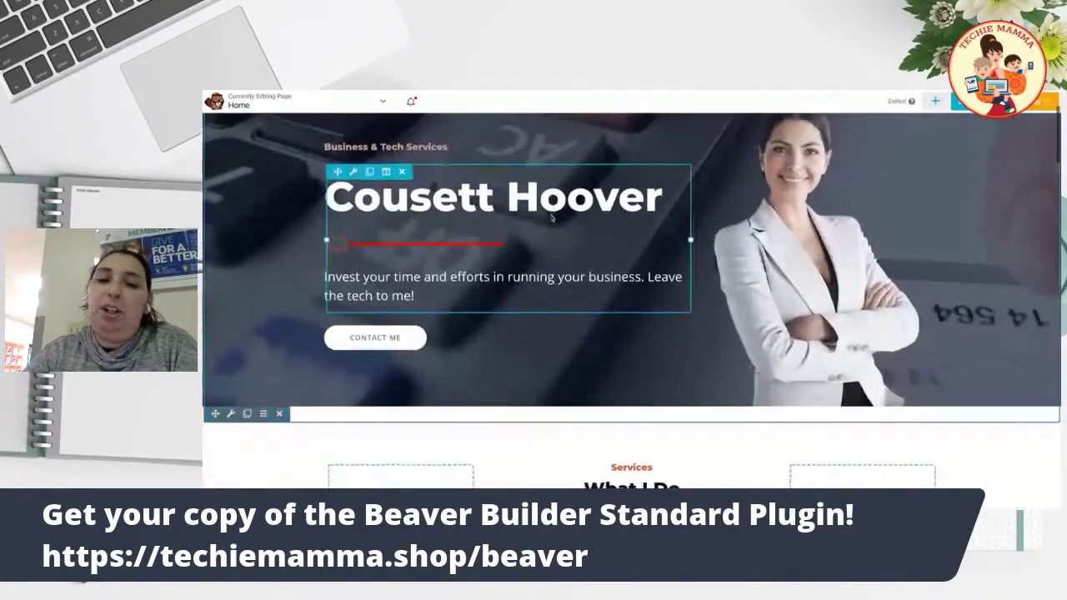
scroll(551, 217, "down", 4)
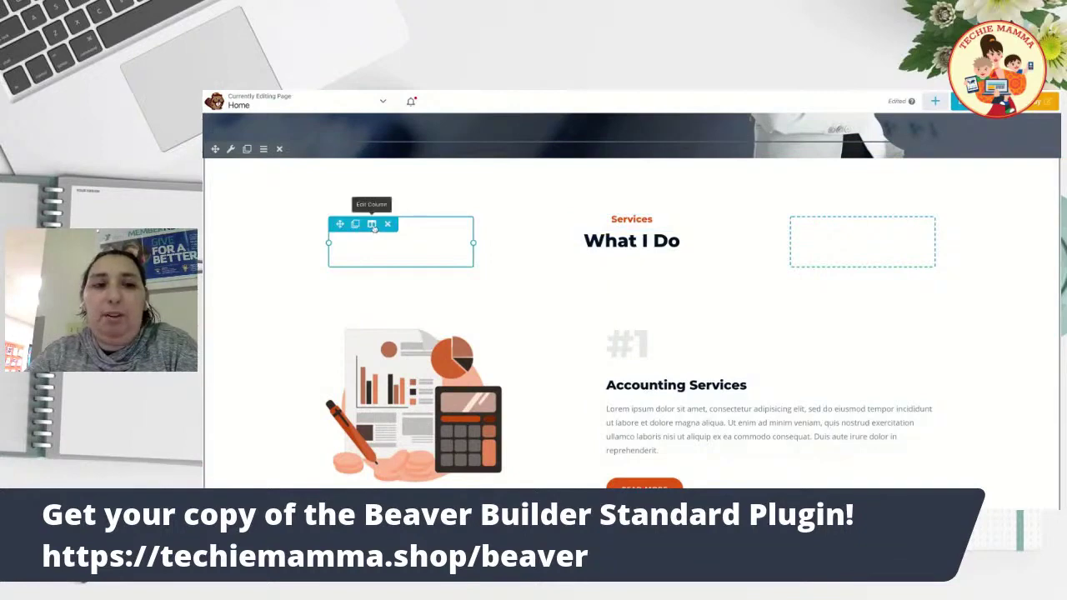
Set the empty column's width to 19% and minimum height to 250 px.
mouse_move(373, 228)
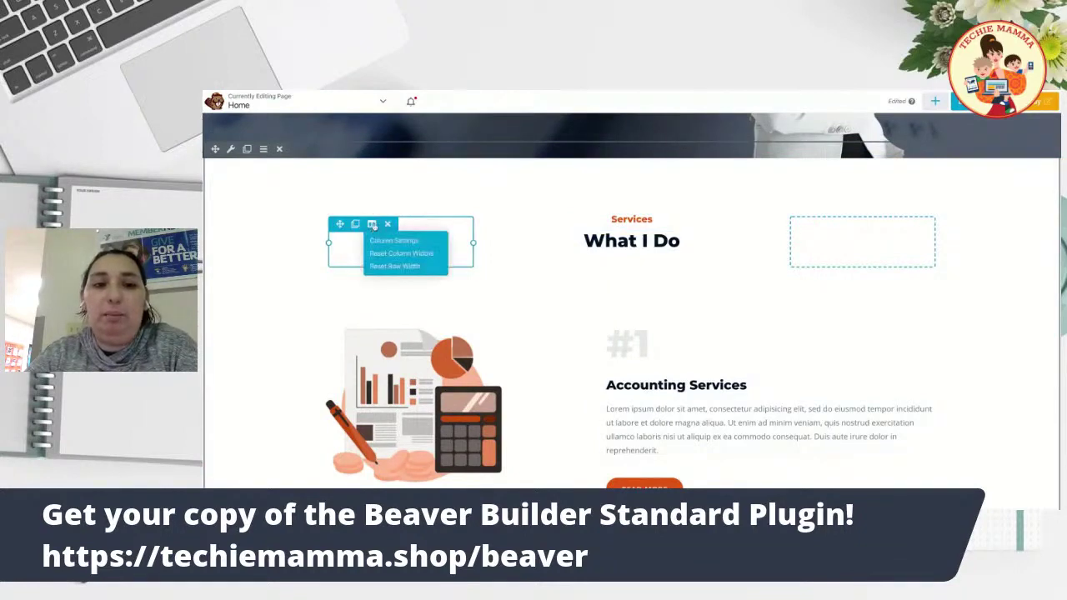
left_click(382, 241)
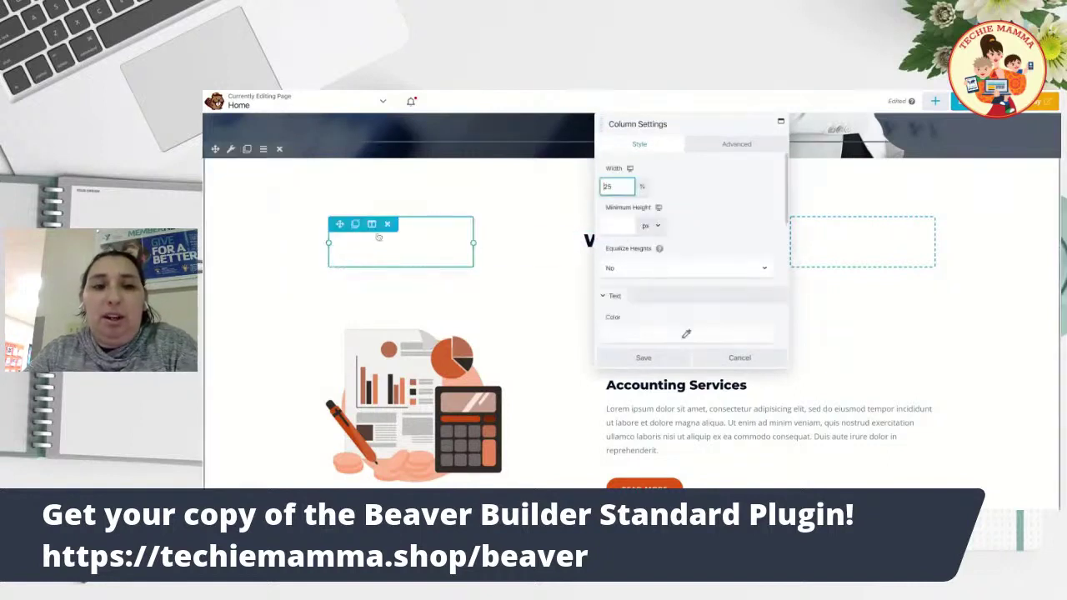
left_click(372, 226)
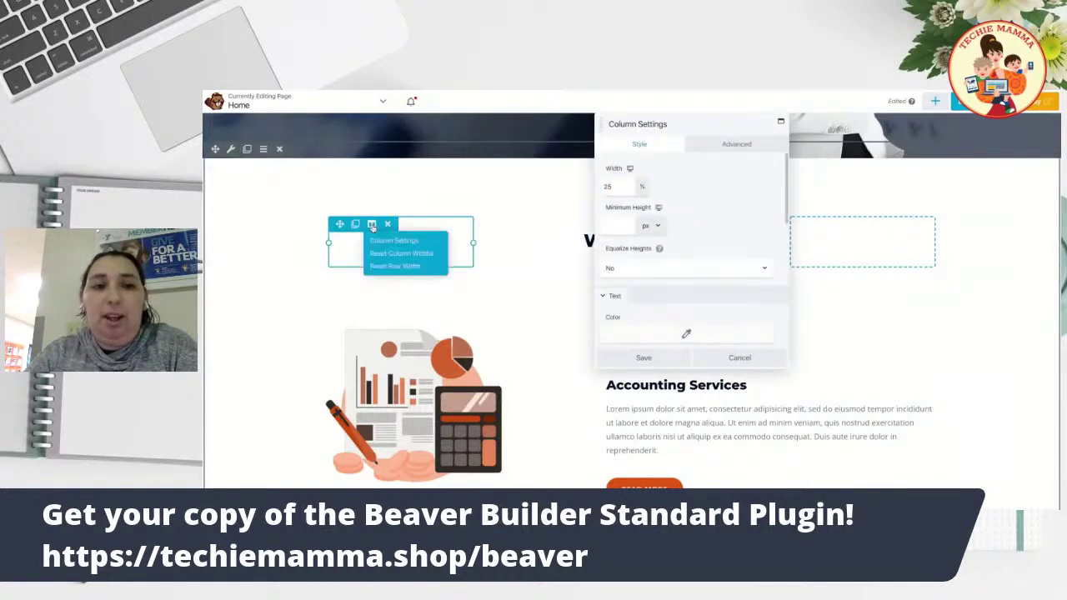
left_click(381, 241)
scroll(710, 190, "down", 1)
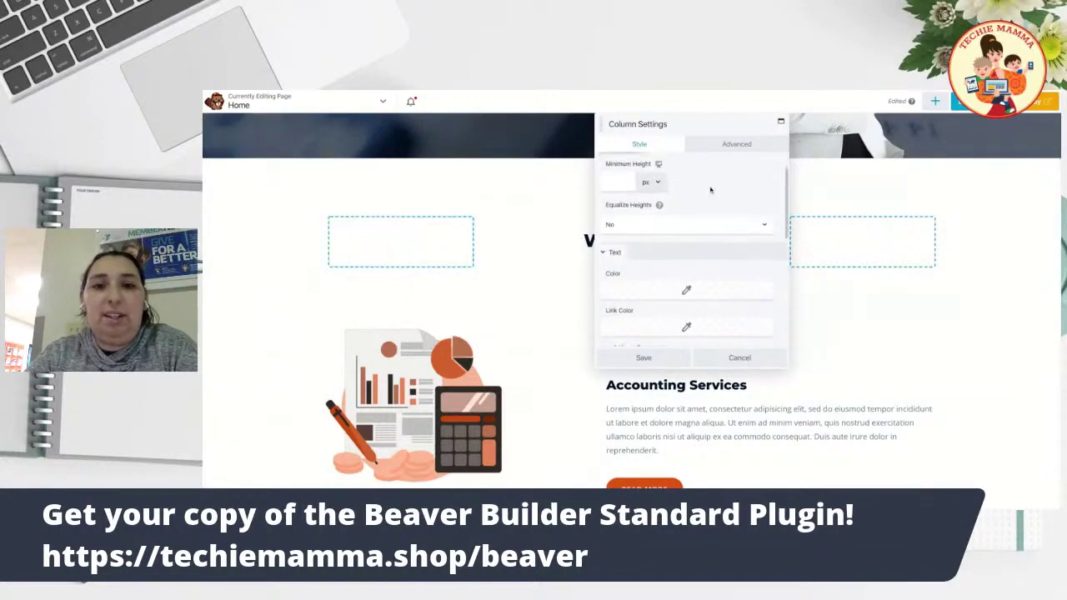
scroll(710, 191, "up", 1)
double_click(608, 180)
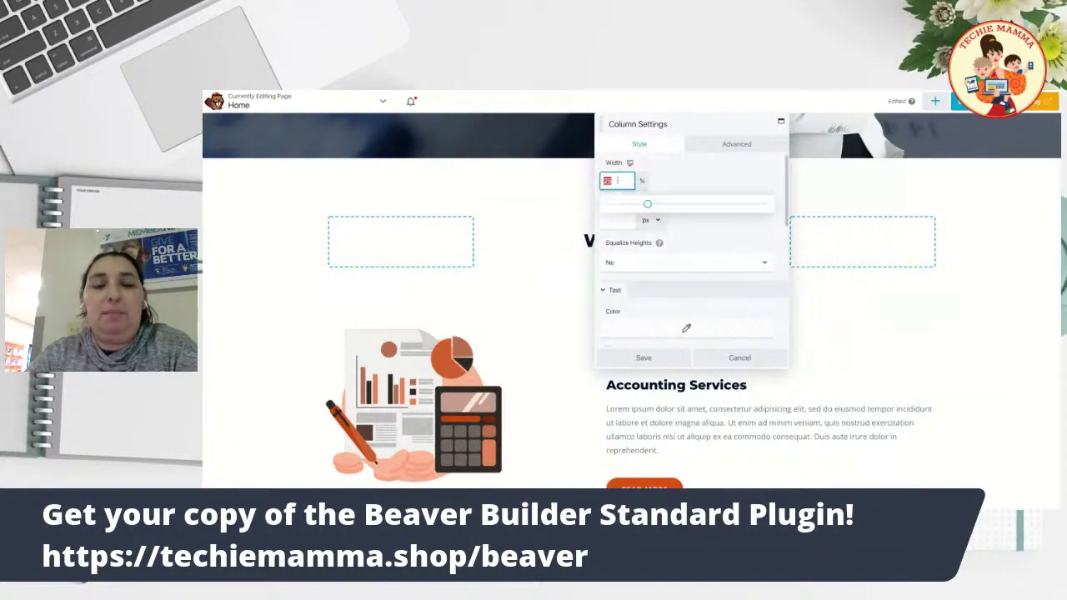
type("68")
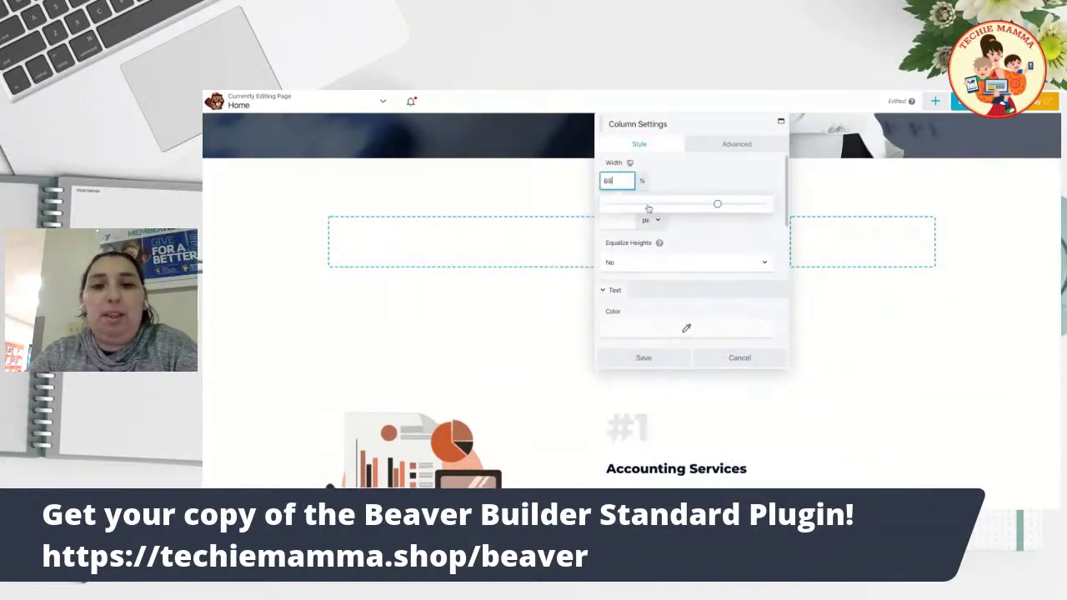
left_click(637, 204)
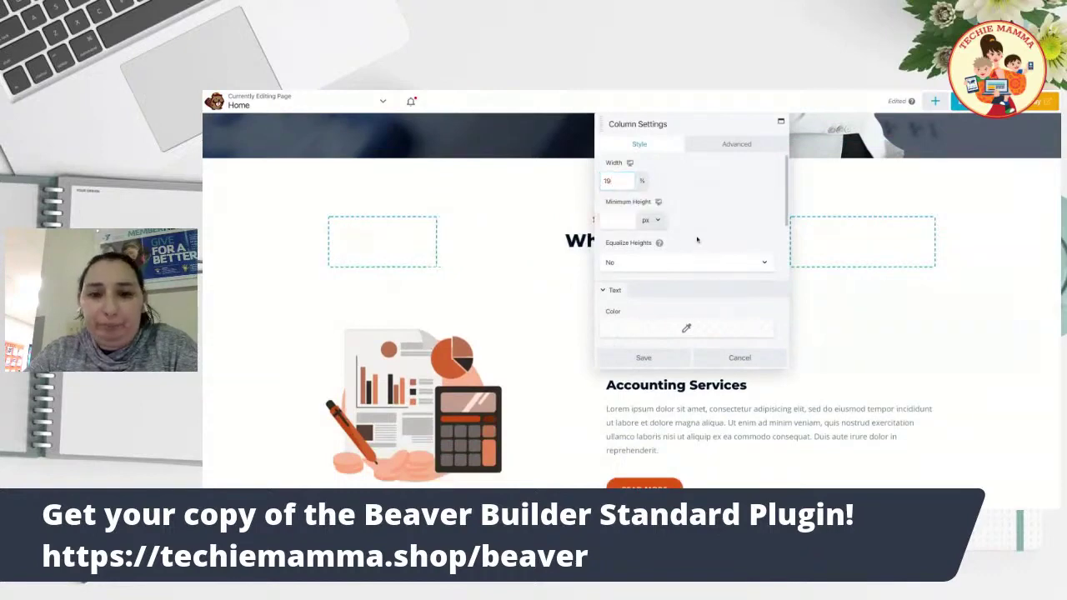
left_click(619, 218)
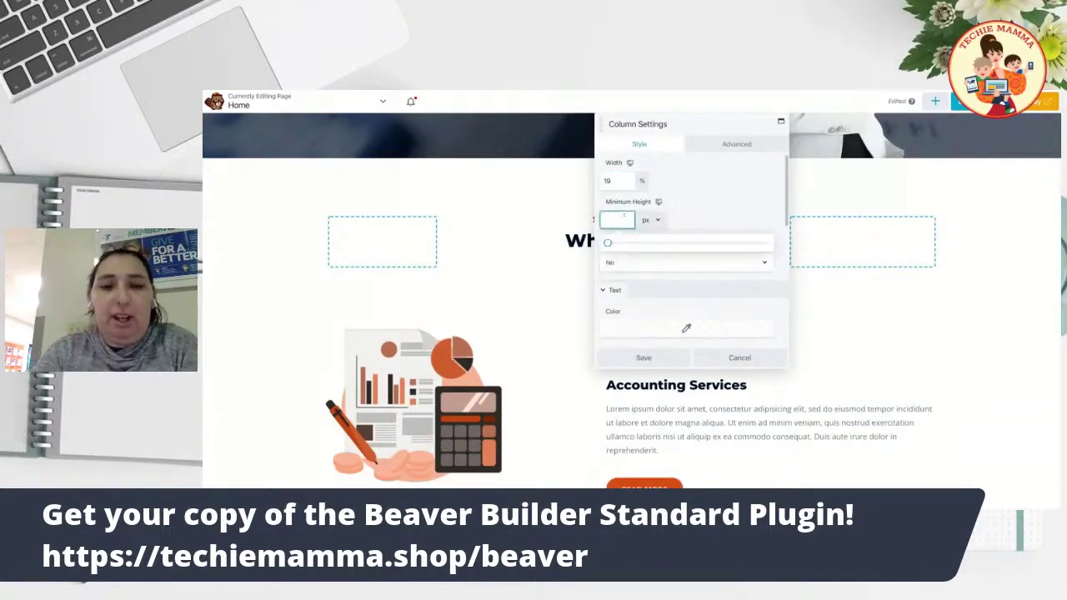
left_click_drag(608, 245, 647, 241)
Try Photo and Gradient background types, then discard the column changes.
scroll(648, 242, "down", 2)
scroll(664, 211, "down", 1)
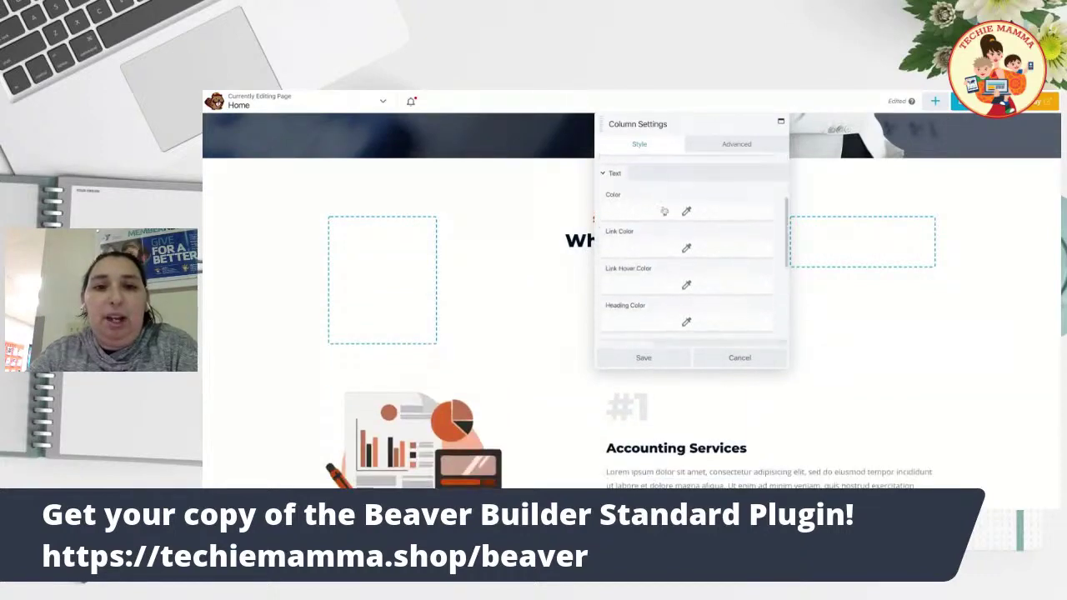
scroll(657, 240, "down", 5)
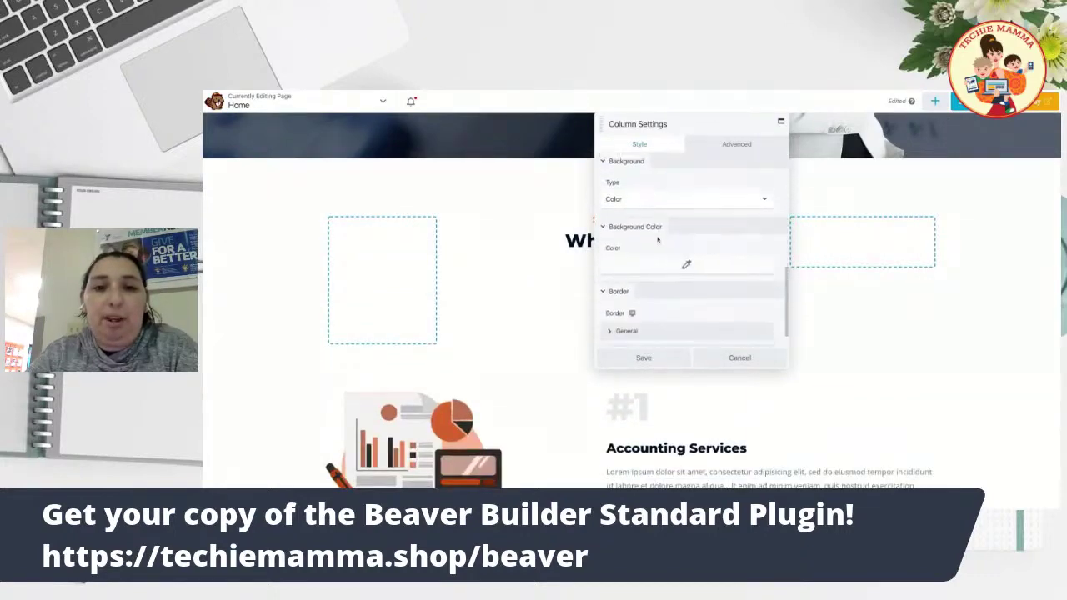
scroll(692, 250, "up", 1)
left_click(659, 211)
left_click(660, 213)
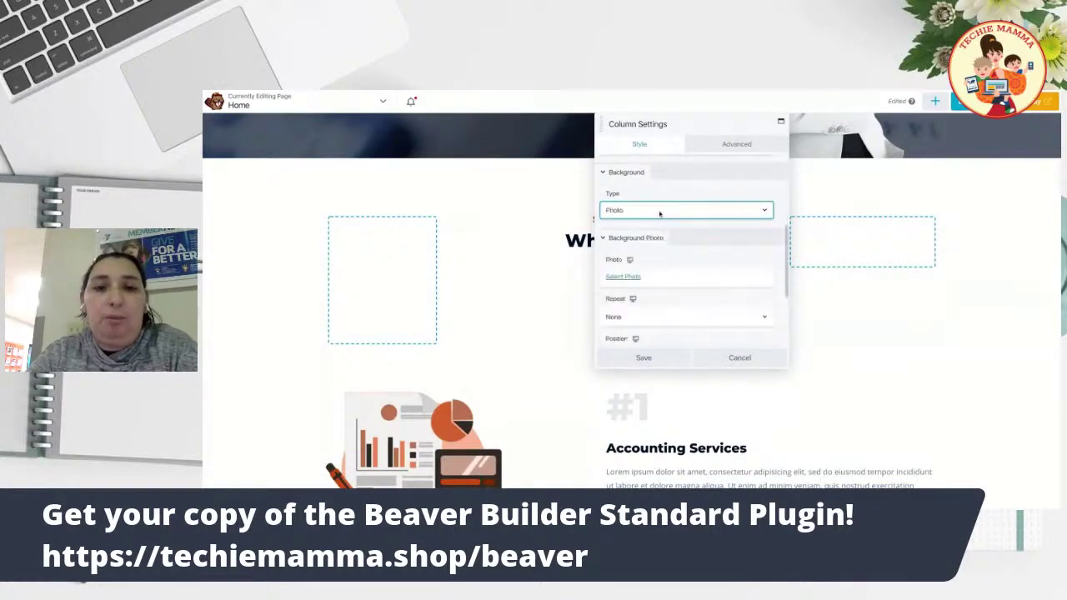
left_click(658, 213)
scroll(676, 264, "down", 2)
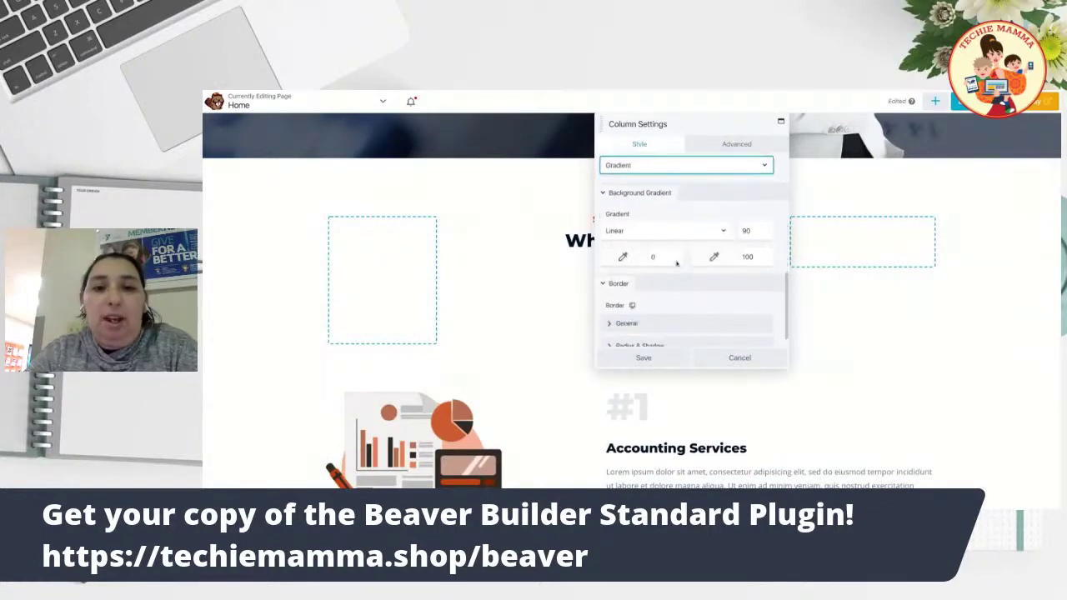
scroll(678, 267, "up", 5)
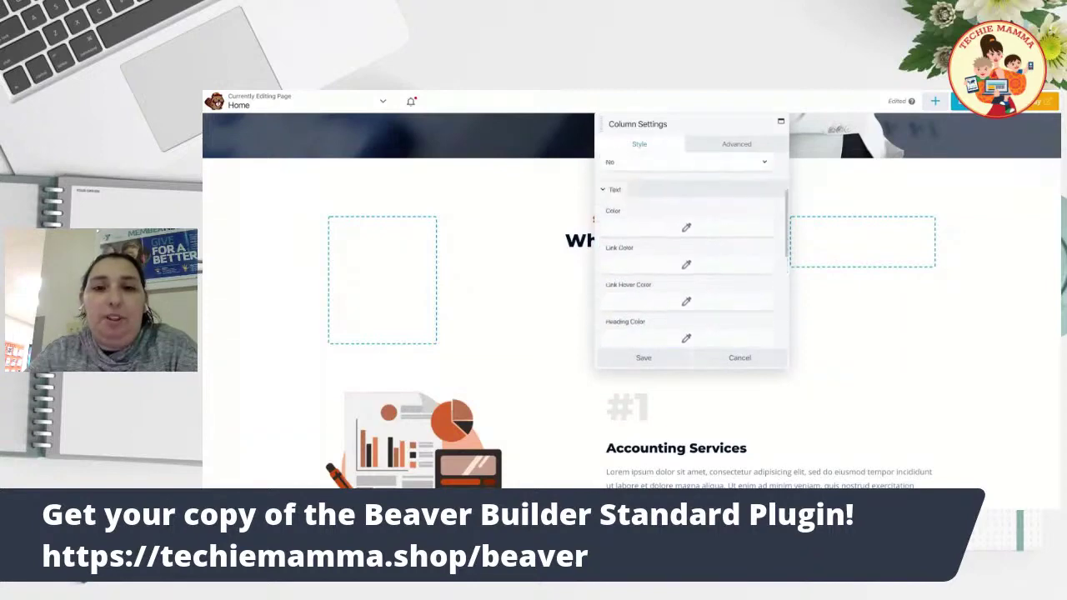
left_click(732, 358)
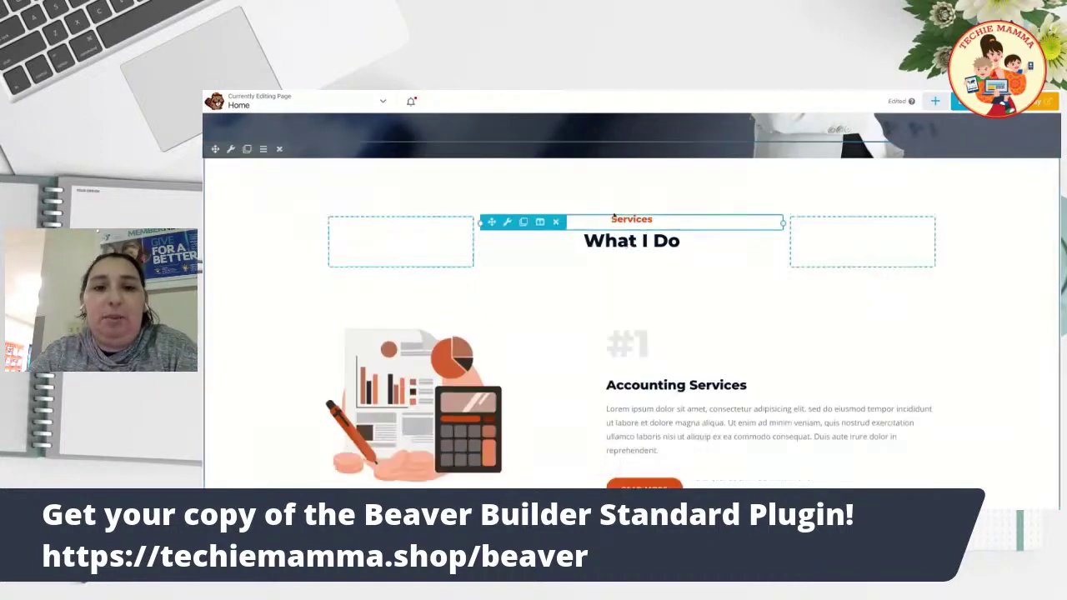
Open the What I Do column's settings with the panel moved aside to reveal the heading.
mouse_move(541, 223)
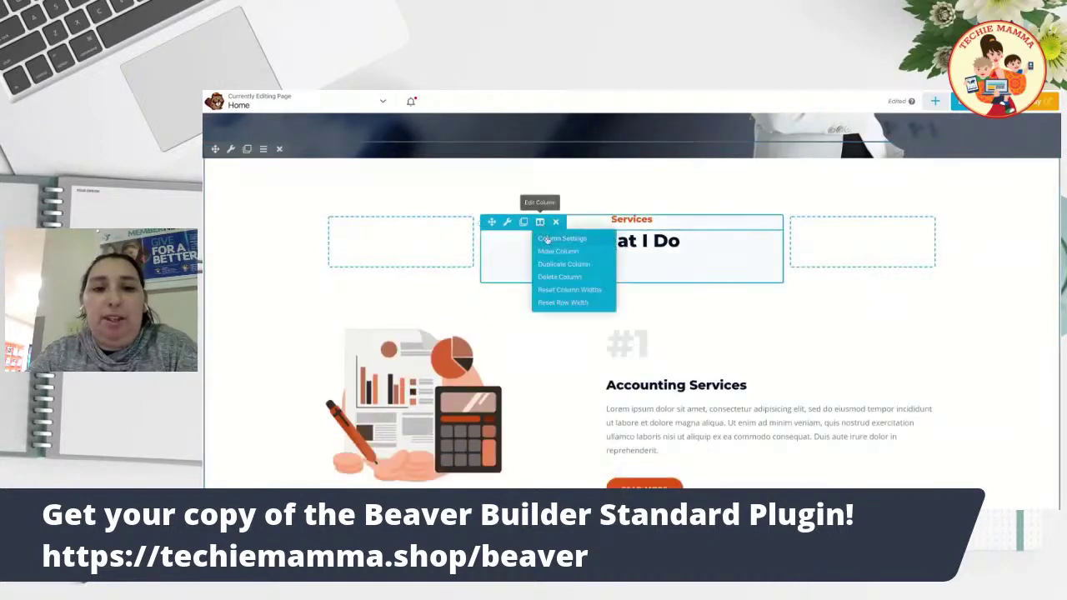
left_click(548, 240)
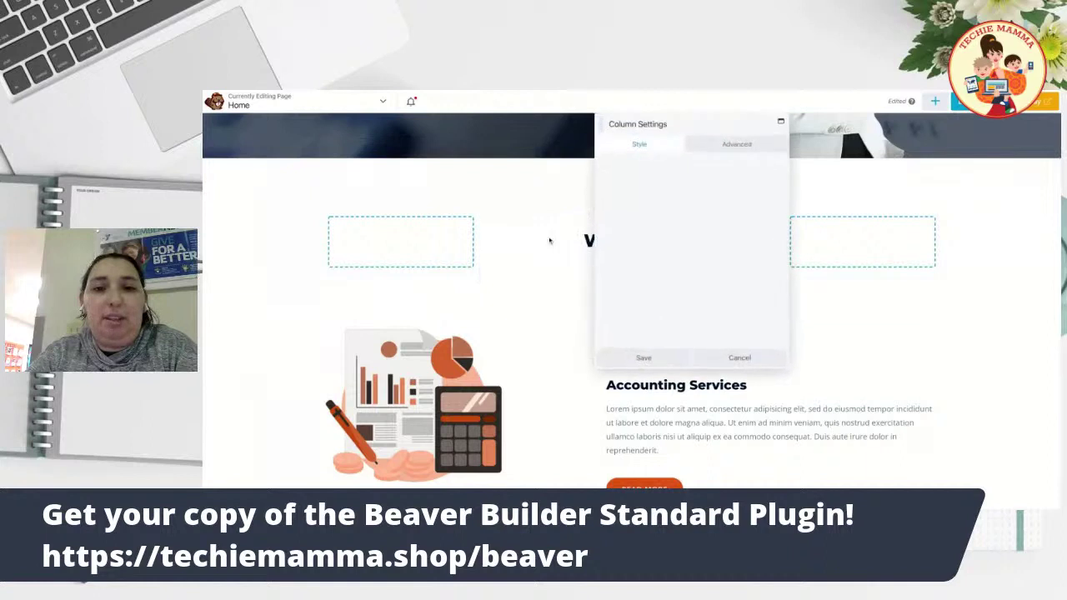
scroll(680, 197, "down", 1)
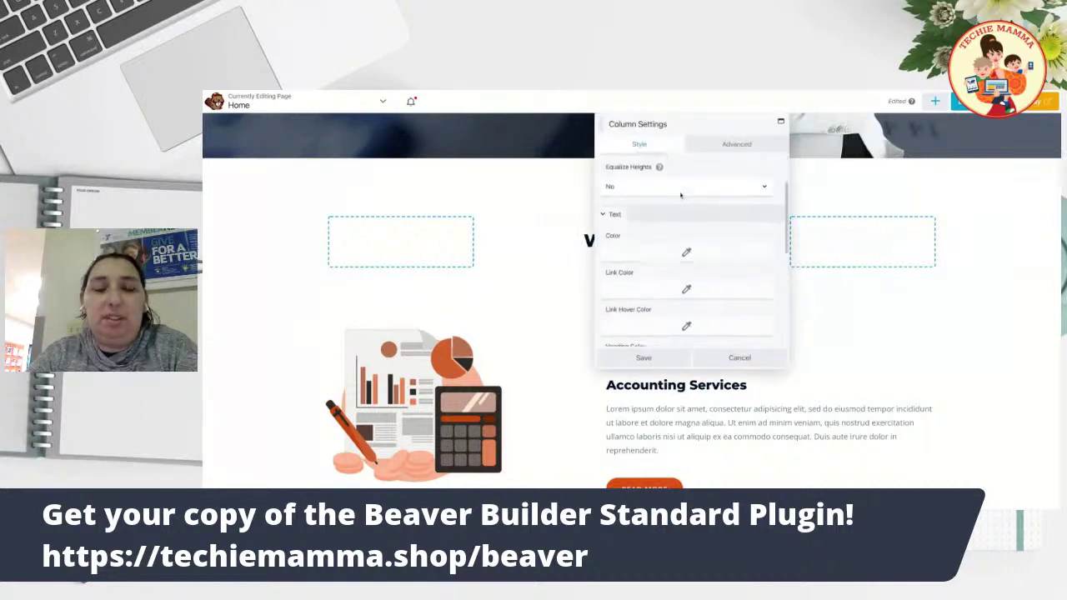
left_click_drag(683, 117, 897, 118)
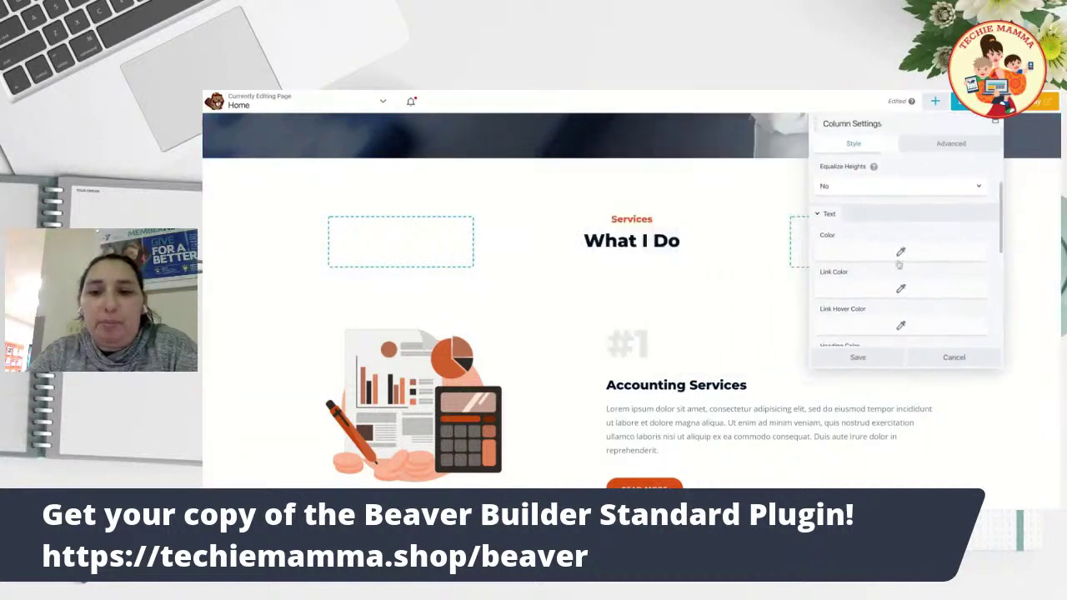
scroll(898, 275, "down", 1)
scroll(920, 213, "down", 2)
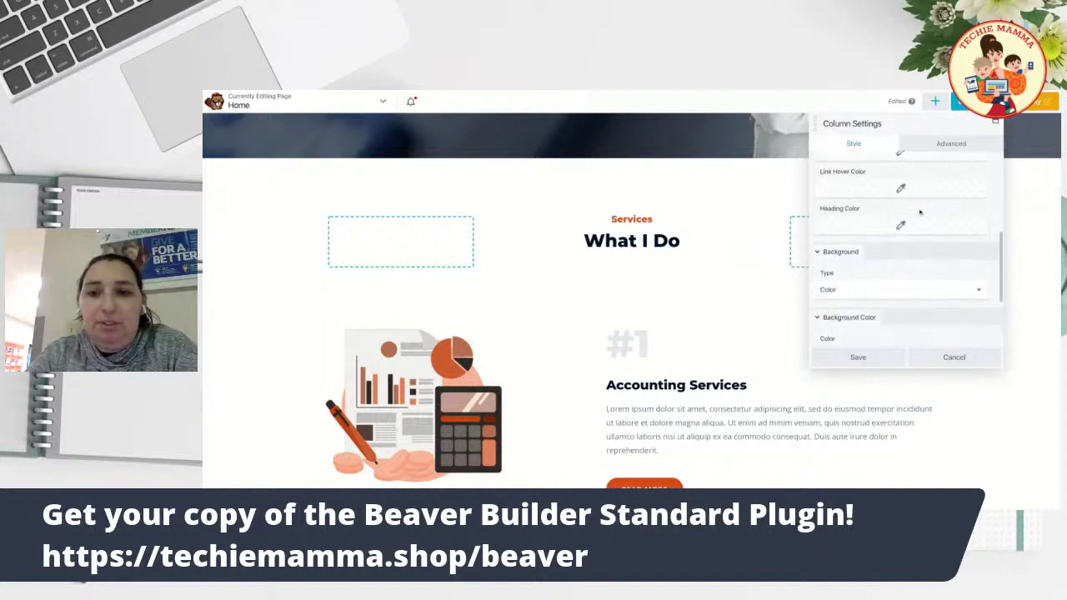
scroll(894, 289, "down", 1)
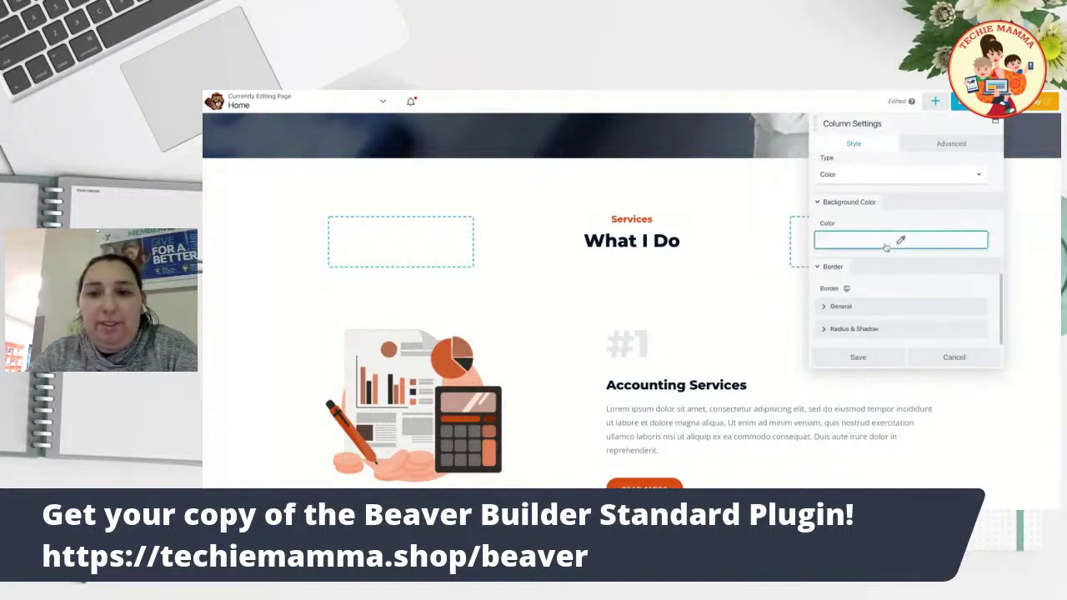
Try the tan #d7a993 preset, then set the background color to rgba(93,114,128,0.05).
left_click(885, 243)
left_click(878, 394)
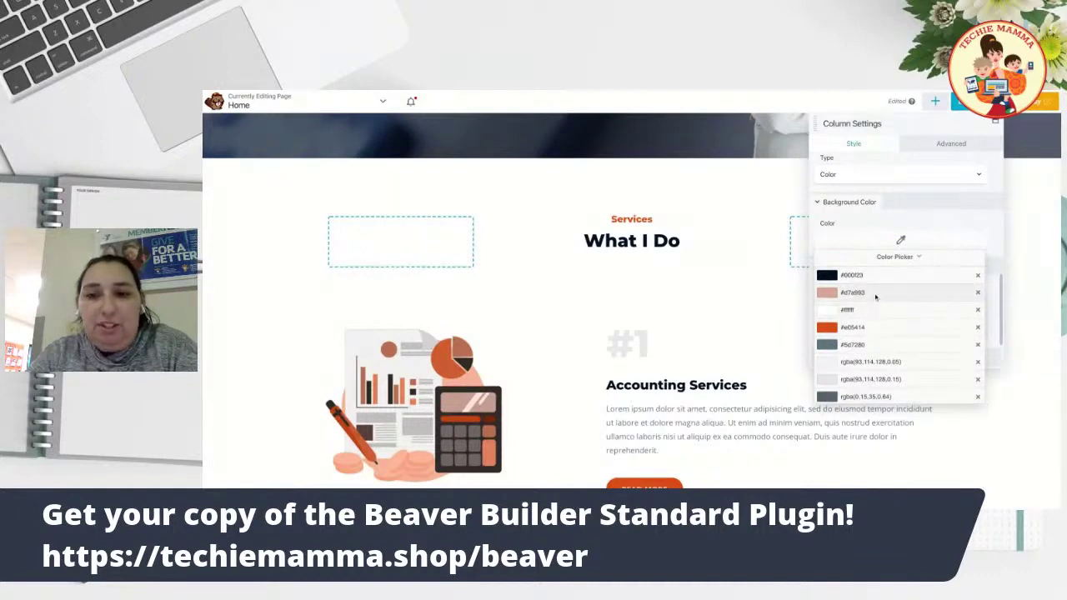
left_click(874, 294)
left_click(877, 394)
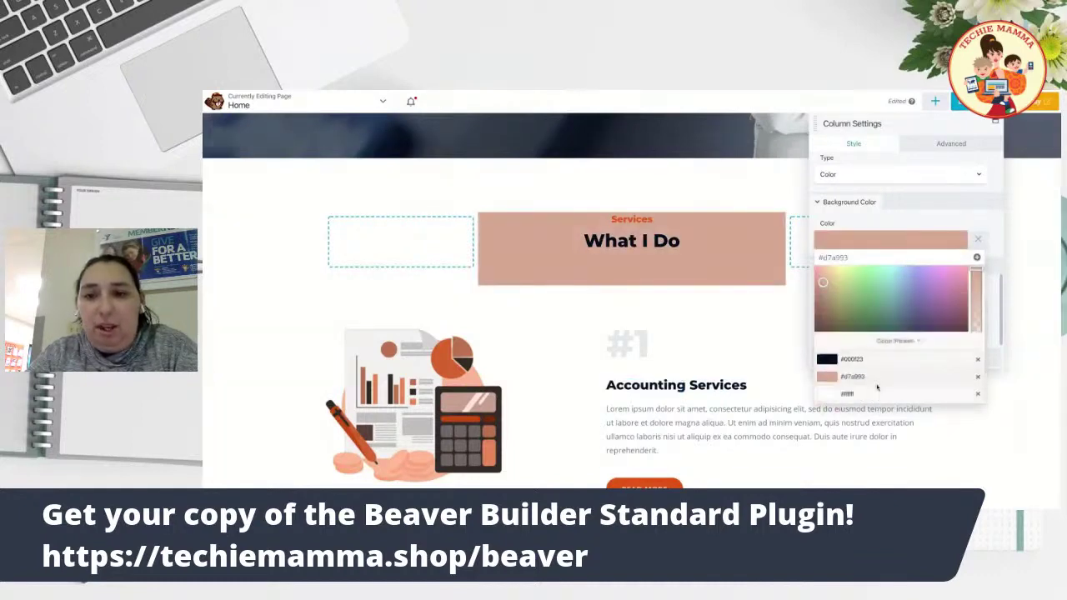
left_click(886, 359)
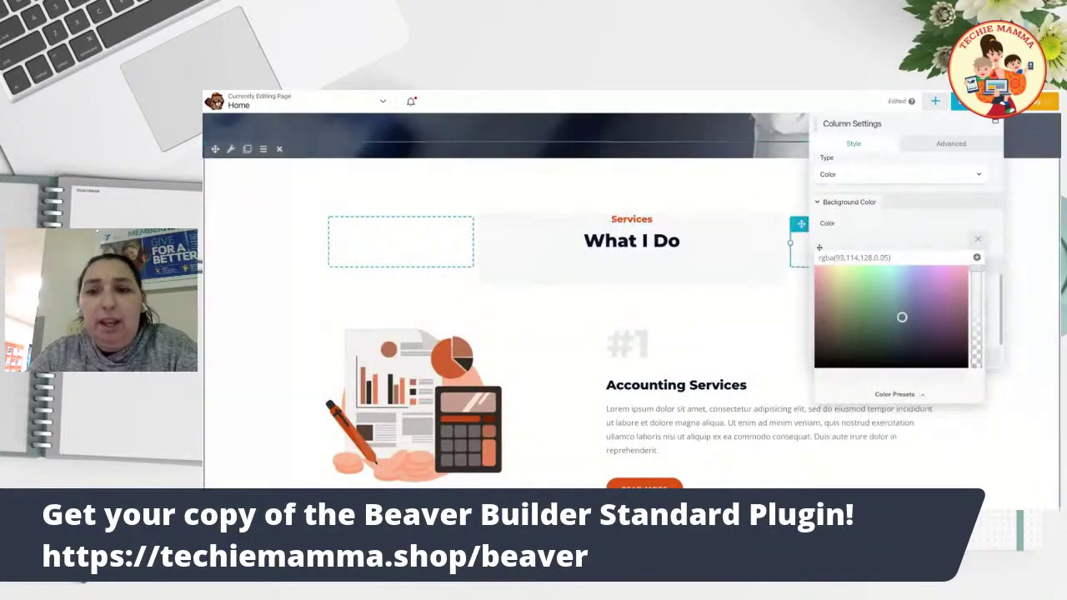
scroll(923, 350, "down", 3)
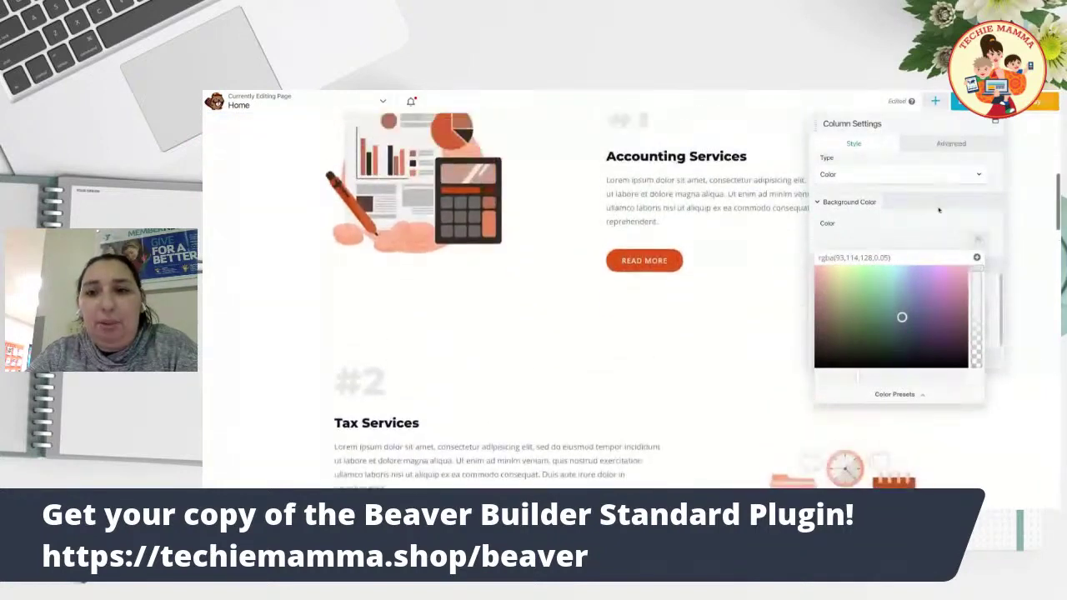
left_click(941, 203)
Save the column background, then give the What I Do column 50 px top padding.
left_click(869, 360)
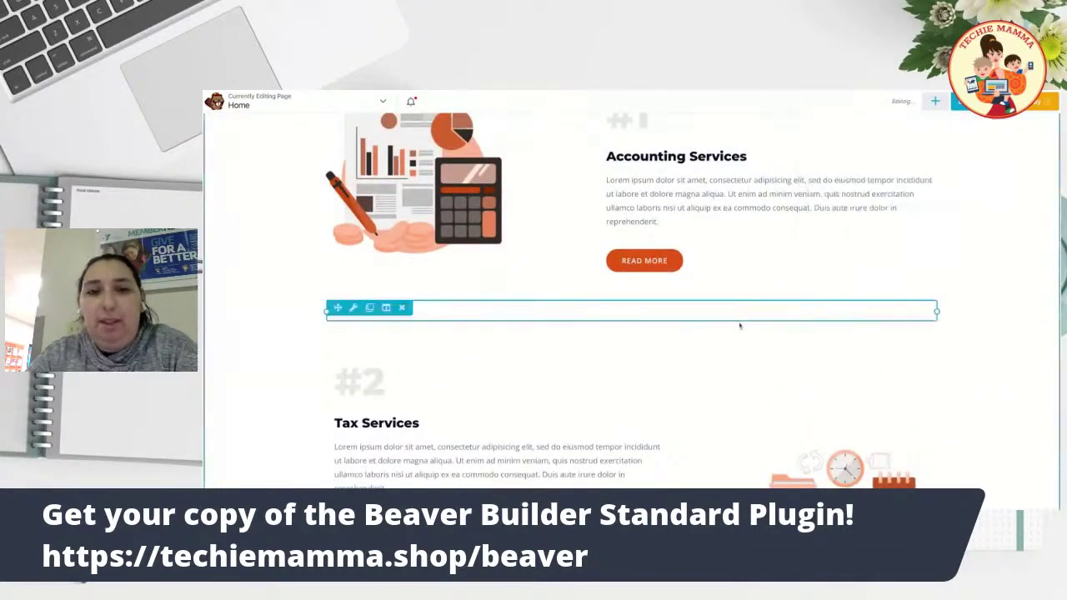
scroll(738, 325, "up", 3)
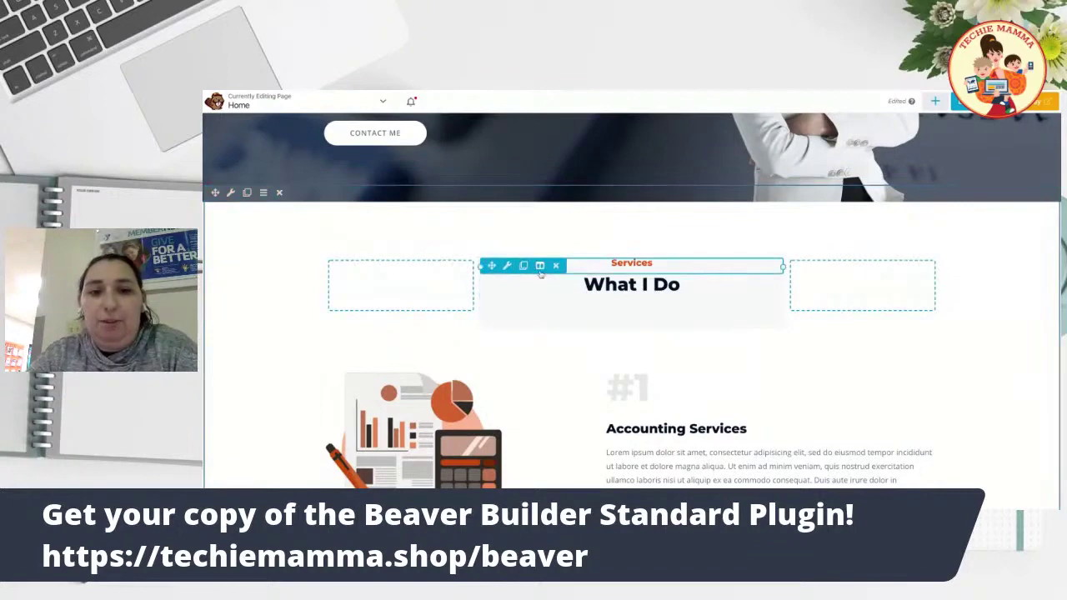
mouse_move(540, 267)
left_click(567, 280)
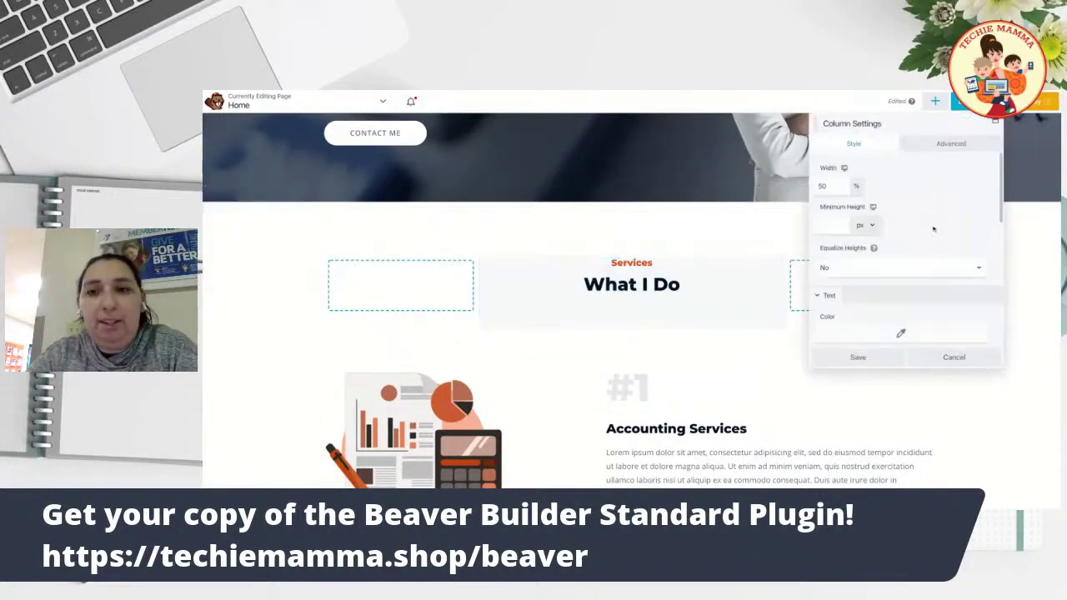
left_click(952, 144)
scroll(912, 204, "down", 2)
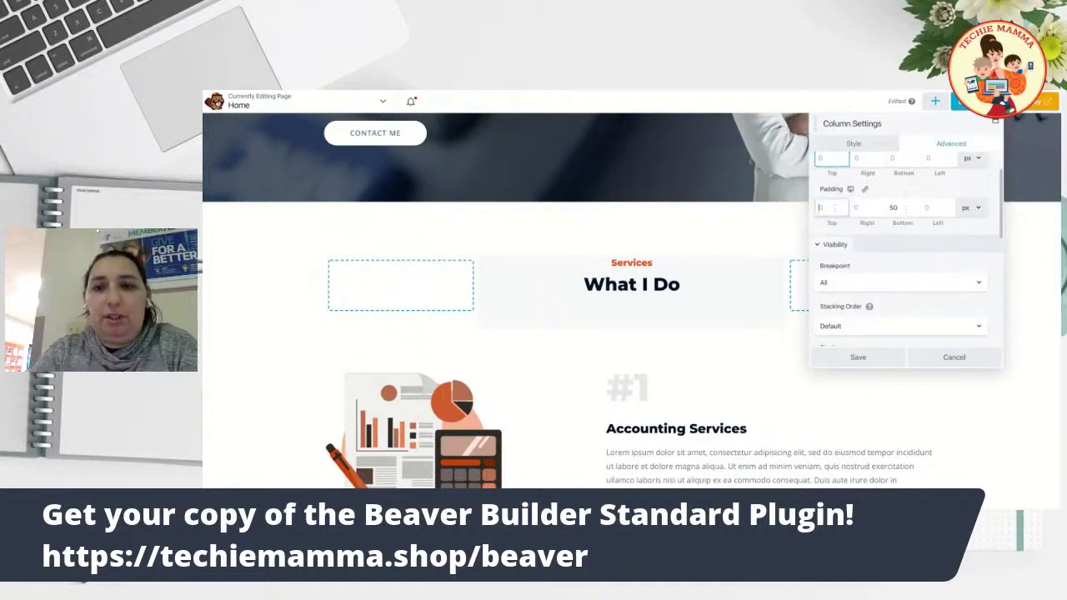
left_click(829, 208)
type("50")
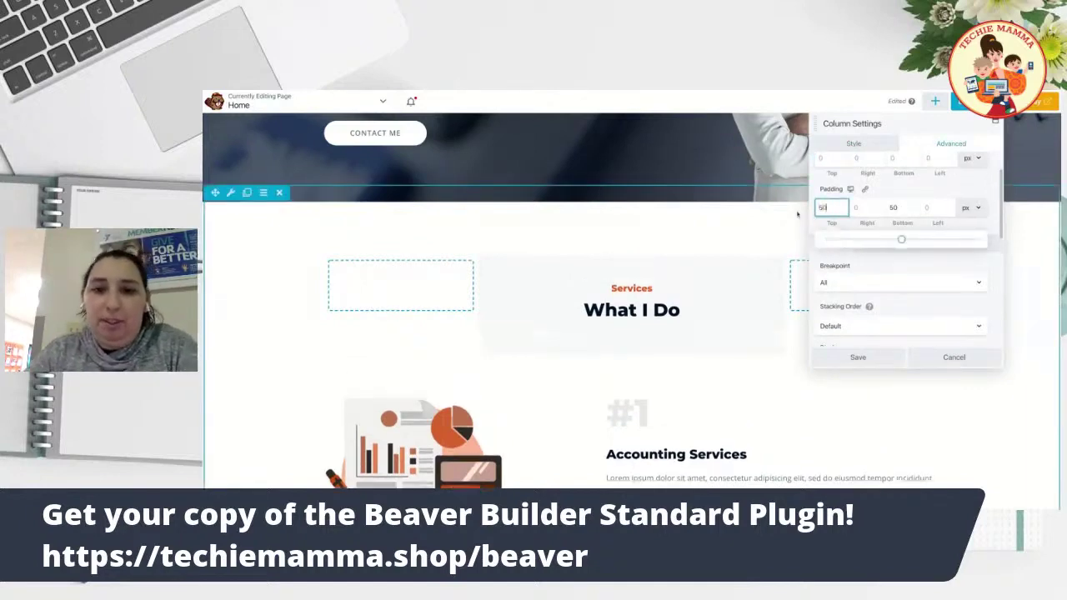
Set a 20 px border radius on the column and save its settings.
left_click(859, 148)
scroll(895, 265, "down", 8)
scroll(895, 265, "down", 1)
left_click(850, 329)
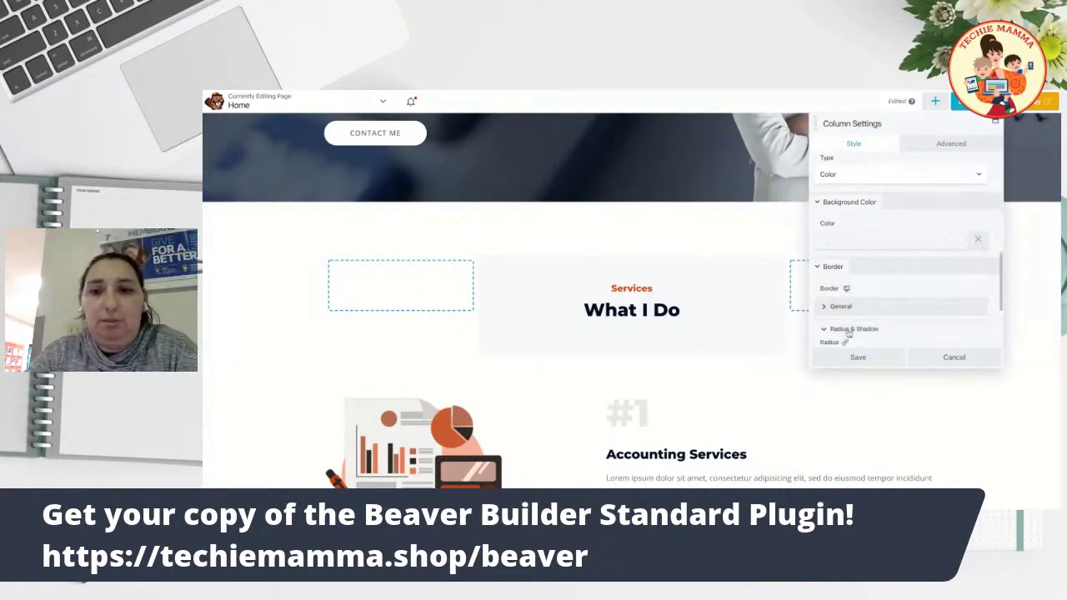
scroll(849, 333, "down", 3)
left_click(833, 241)
type("20")
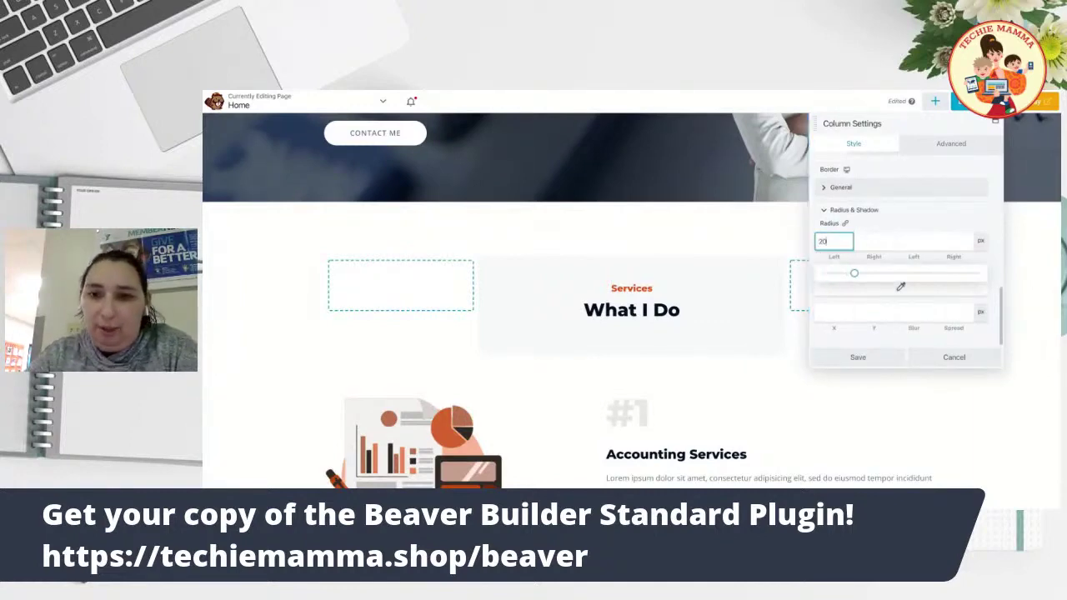
left_click(898, 219)
left_click(875, 328)
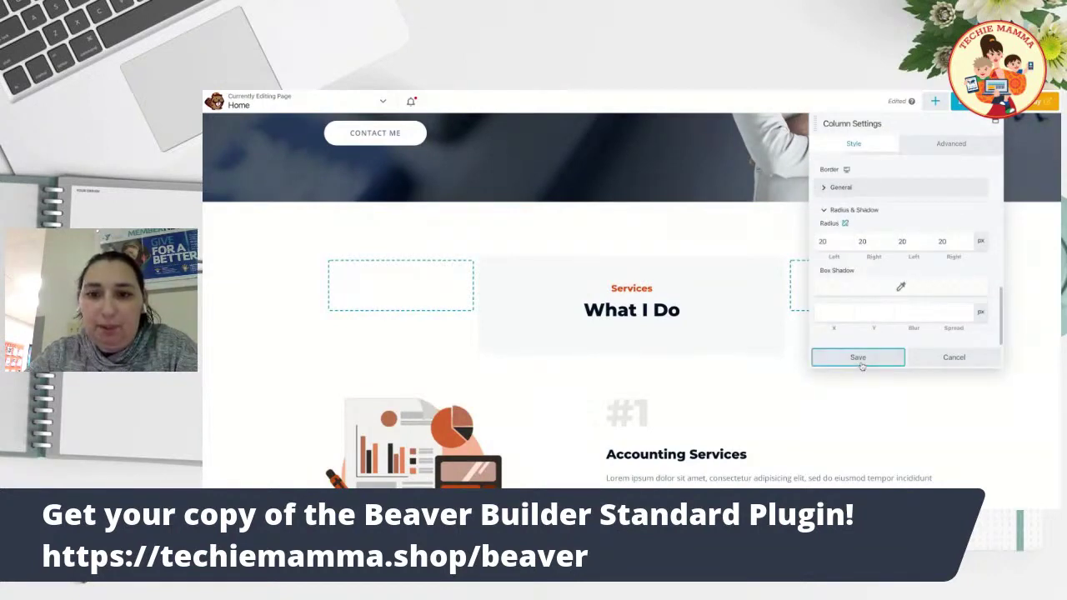
left_click(855, 358)
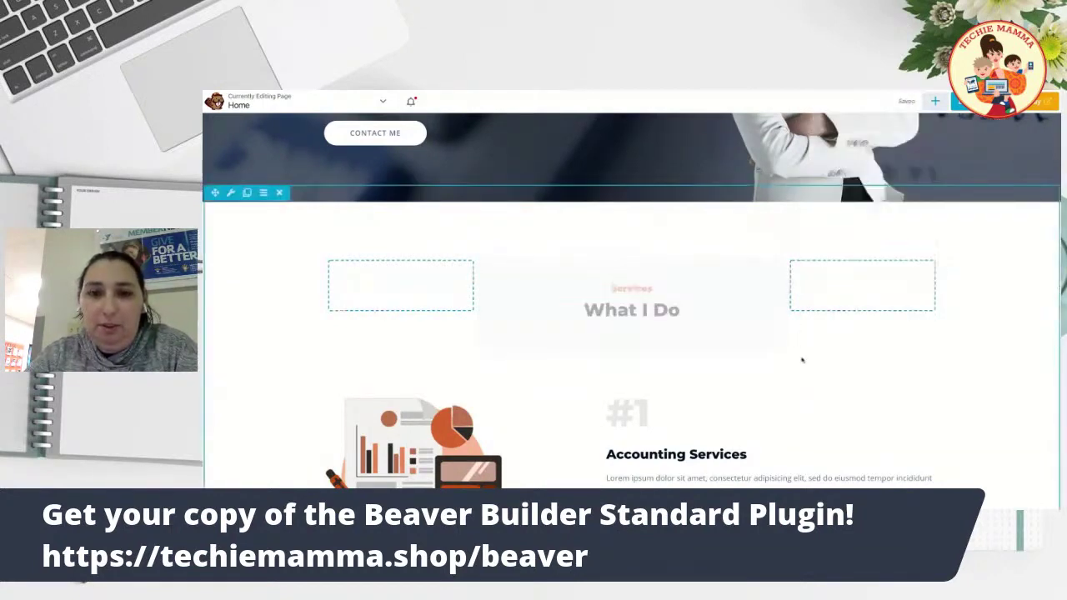
Scroll down past Why Choose Me and the testimonials to the six A Few Of My Clients logos.
scroll(873, 346, "down", 1)
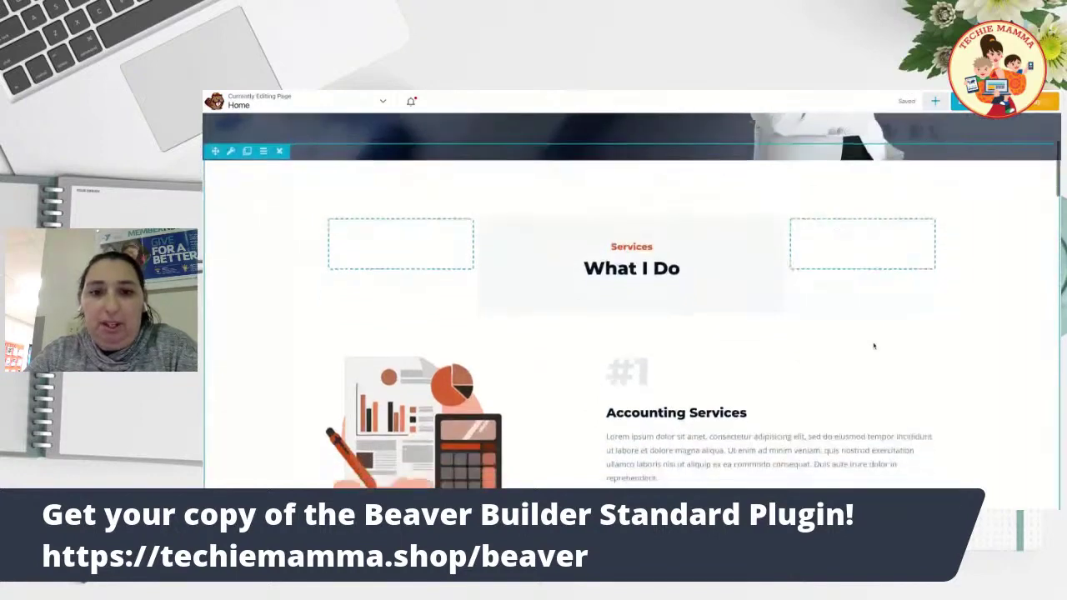
scroll(873, 346, "down", 3)
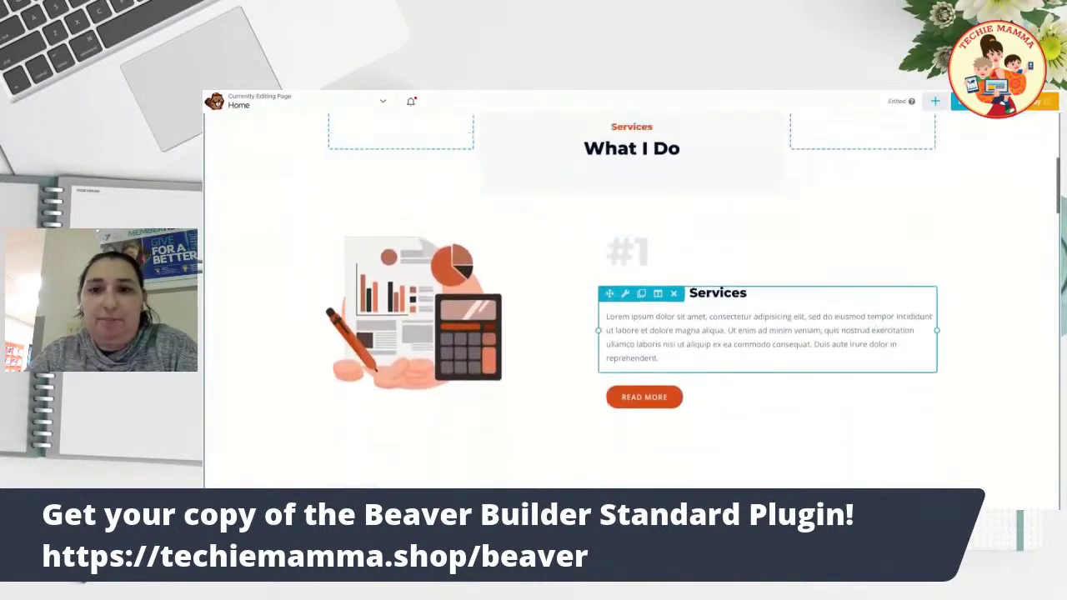
scroll(887, 372, "up", 3)
scroll(887, 373, "down", 1)
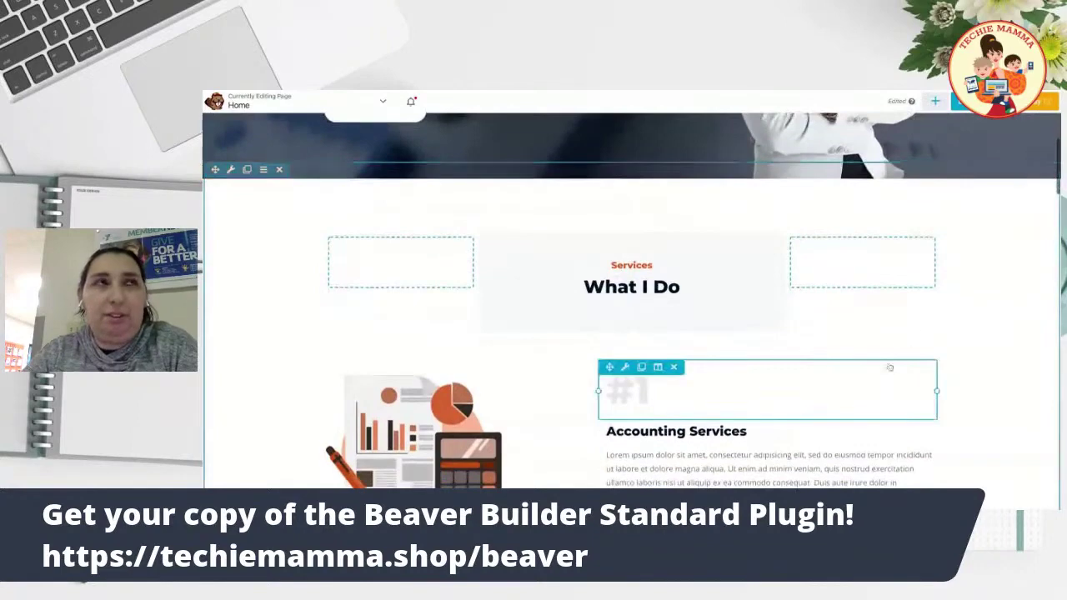
scroll(1013, 347, "down", 3)
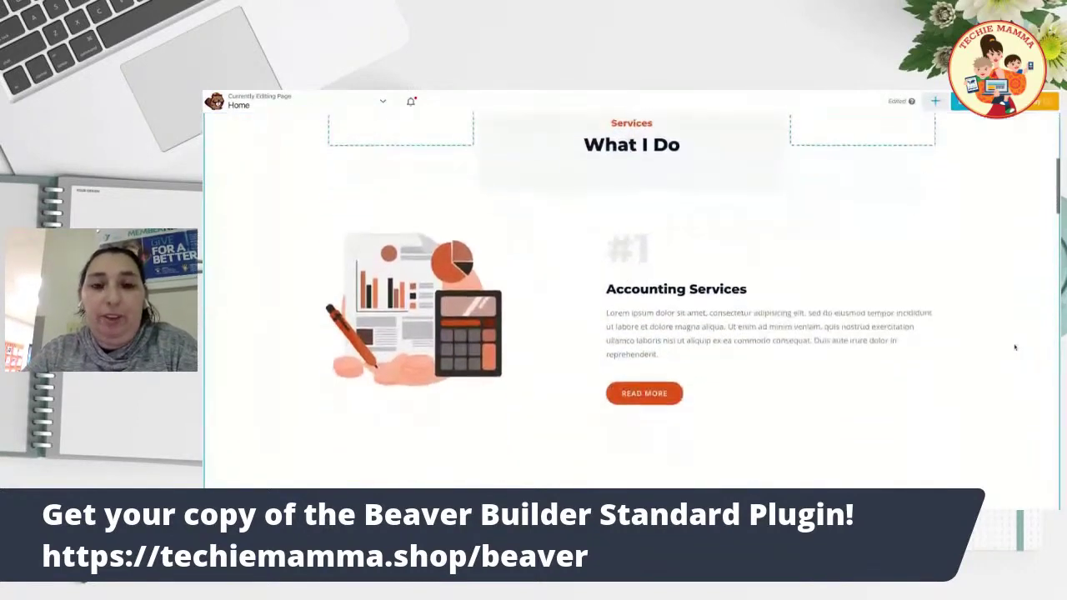
scroll(1015, 347, "down", 7)
scroll(632, 295, "down", 5)
scroll(632, 298, "down", 2)
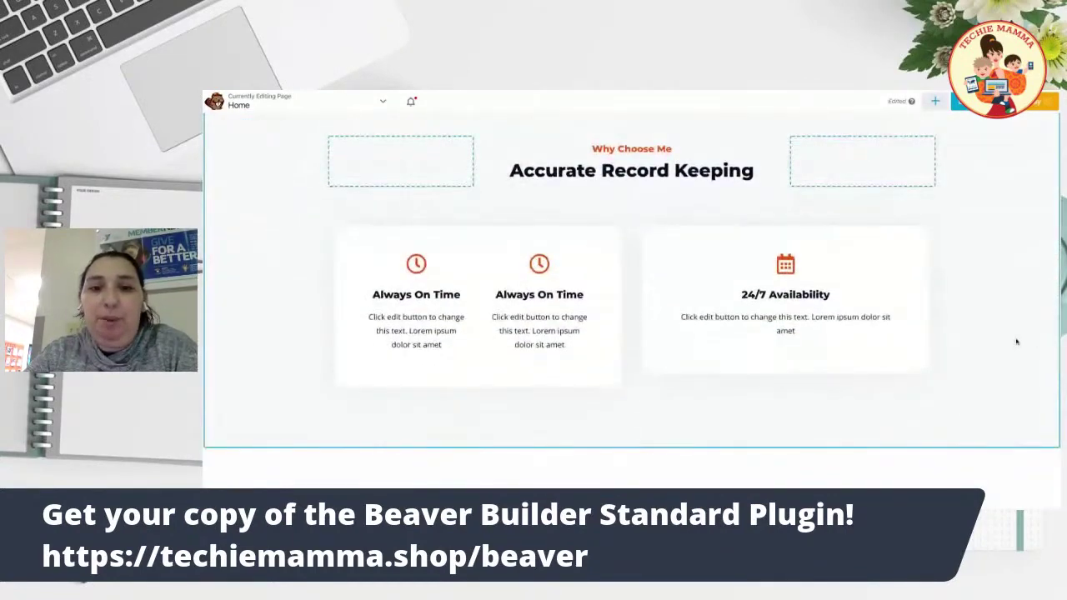
scroll(1017, 342, "down", 4)
scroll(631, 265, "down", 2)
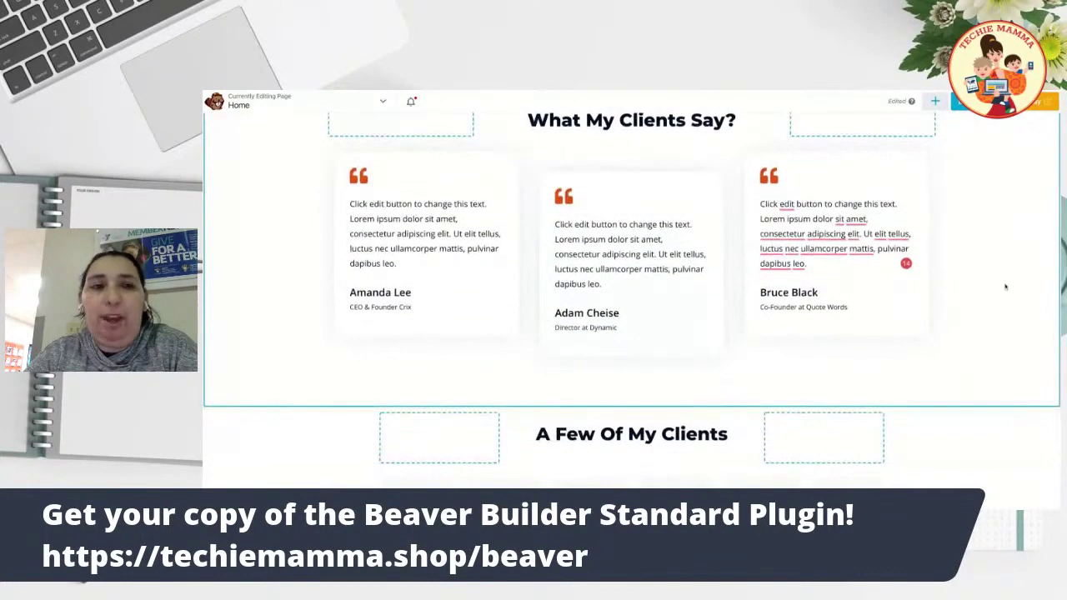
scroll(1005, 287, "down", 1)
scroll(1005, 287, "down", 1)
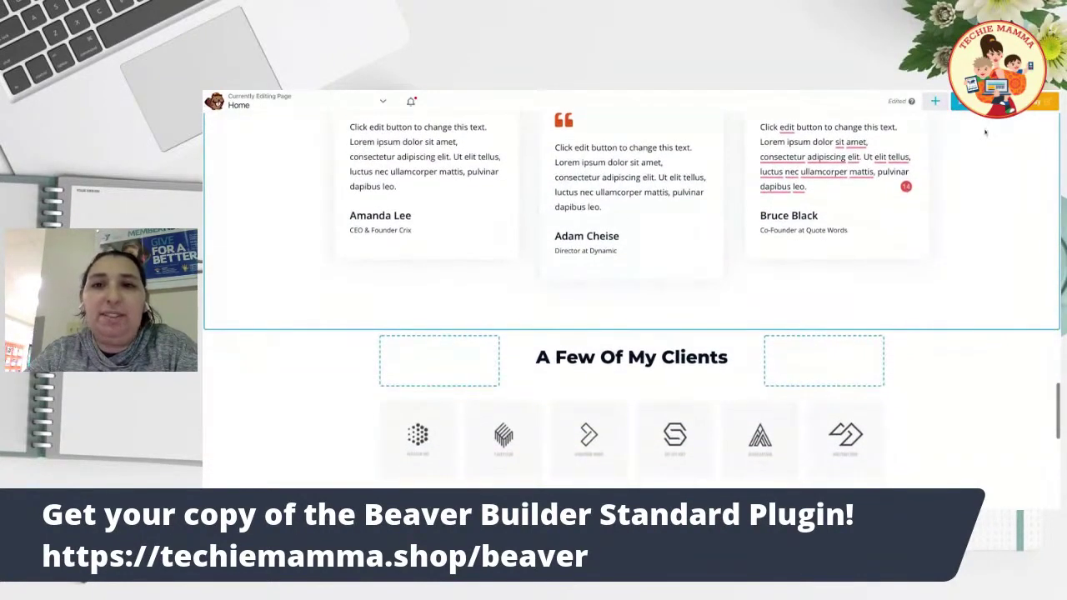
scroll(639, 220, "down", 1)
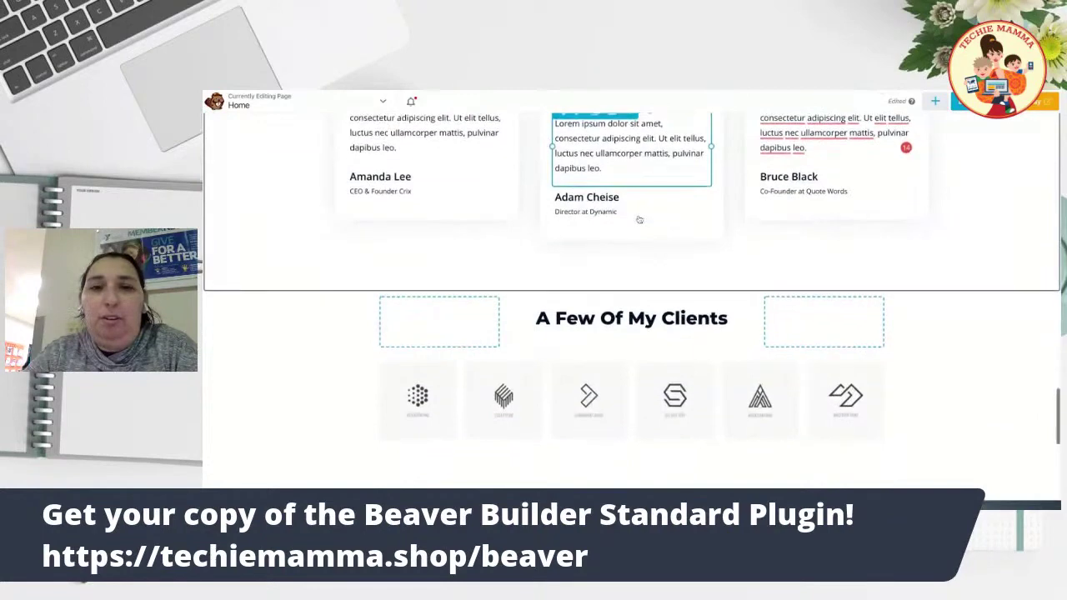